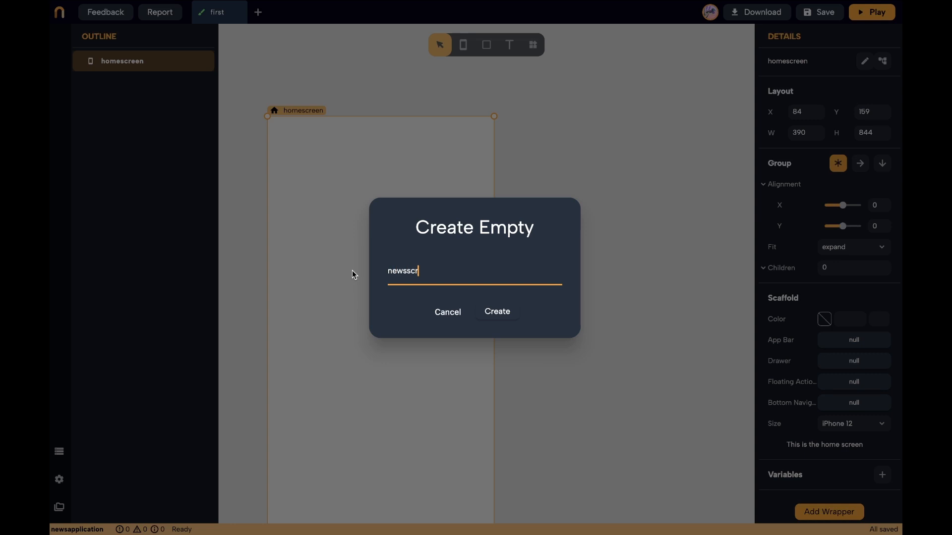
Create the empty screen named newsscreen
left_click(496, 312)
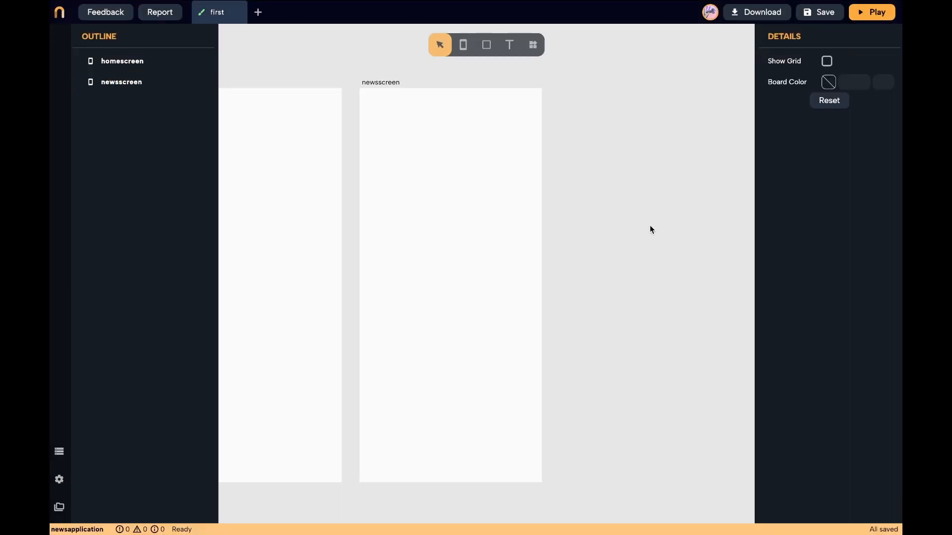
Add an empty iPhone 12 screen named information and align it beside newsscreen at X 944, Y 159
left_click(464, 44)
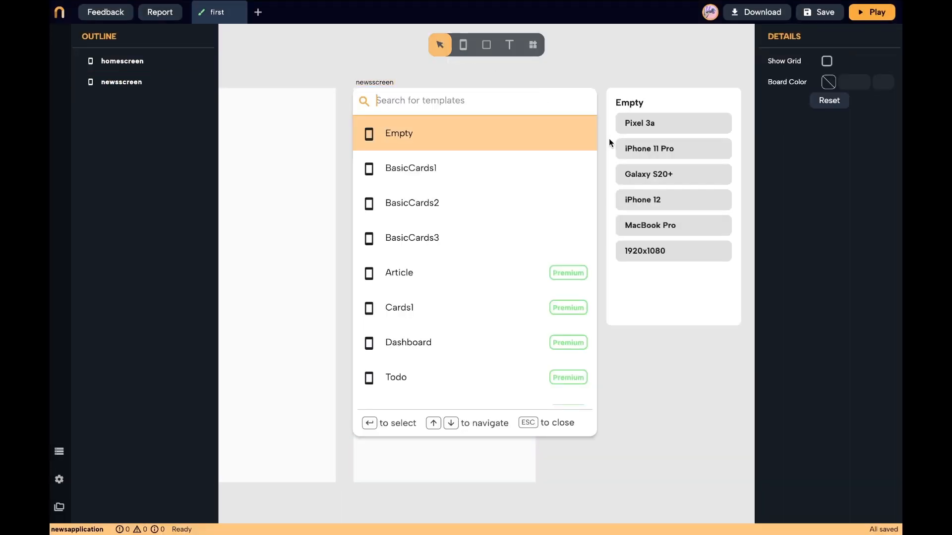
left_click(651, 200)
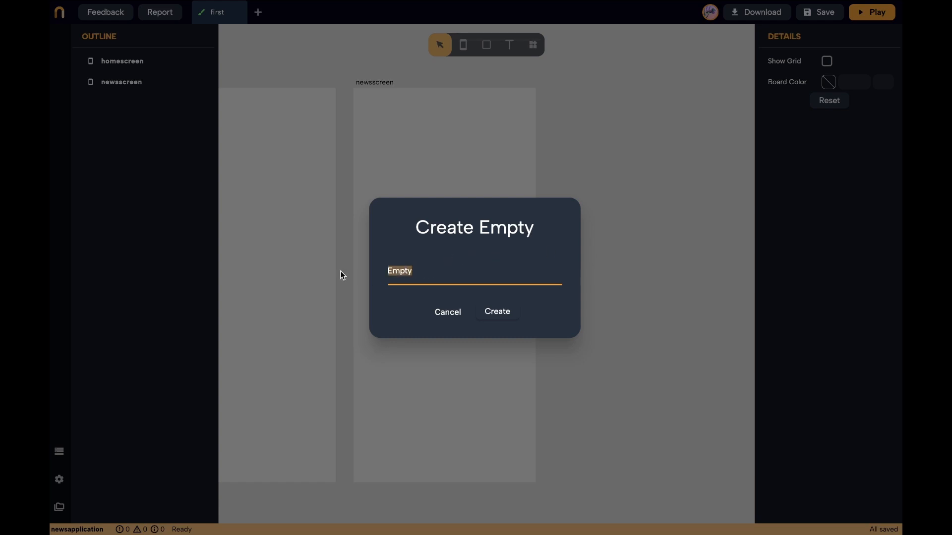
type("information")
left_click(496, 312)
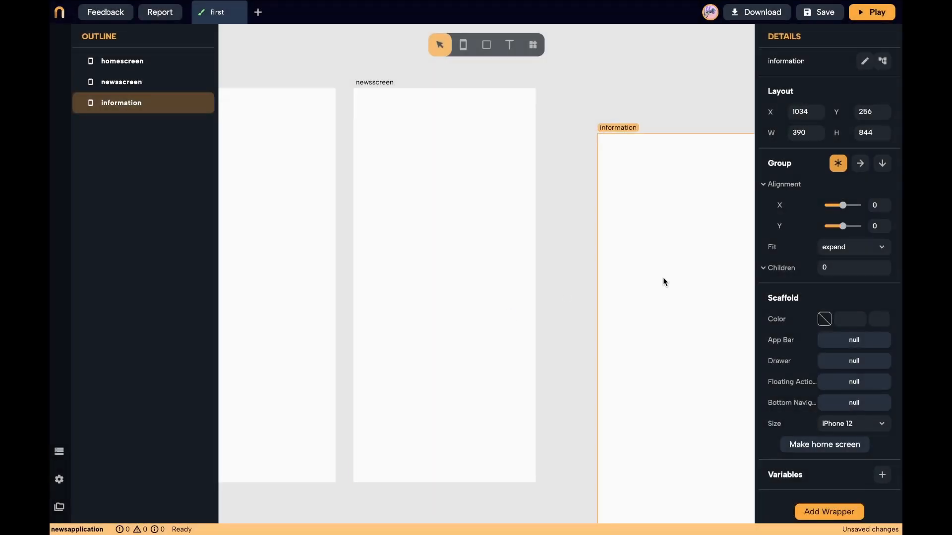
left_click_drag(662, 278, 626, 236)
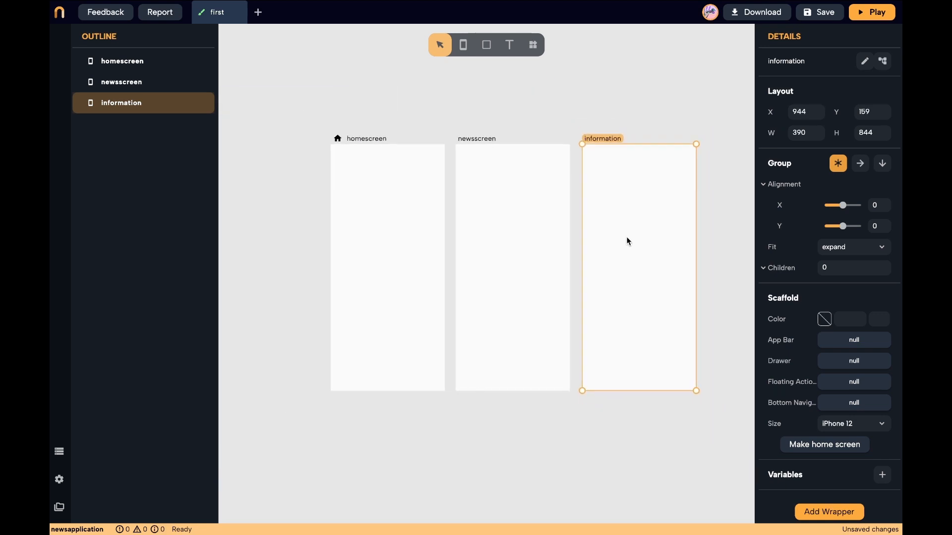
scroll(626, 236, "up", 1)
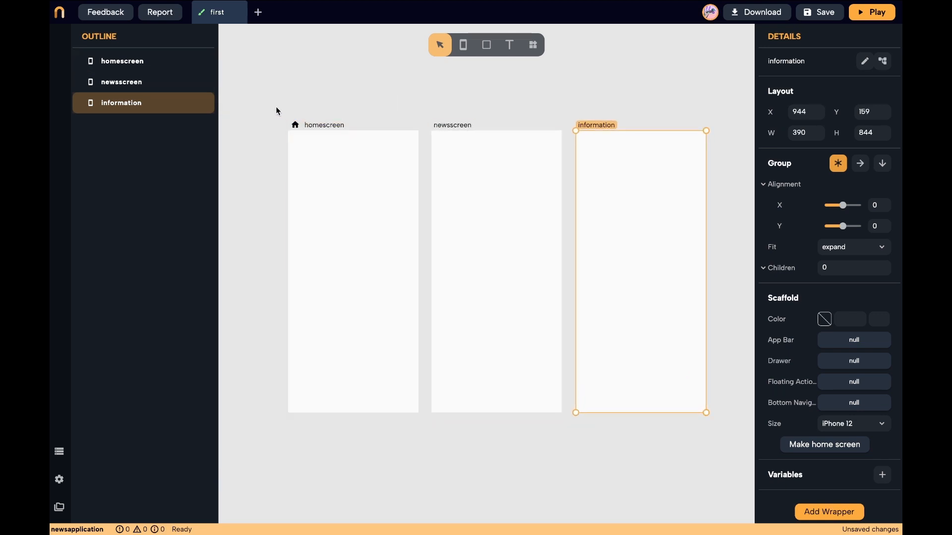
Set the scaffold color of all three screens to FBF9F3
left_click_drag(276, 110, 733, 428)
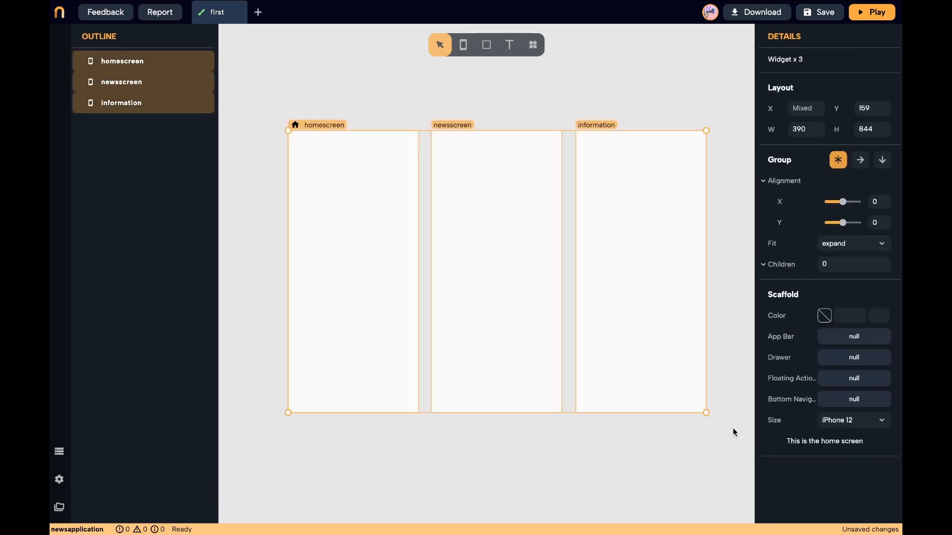
key("Return")
left_click(825, 318)
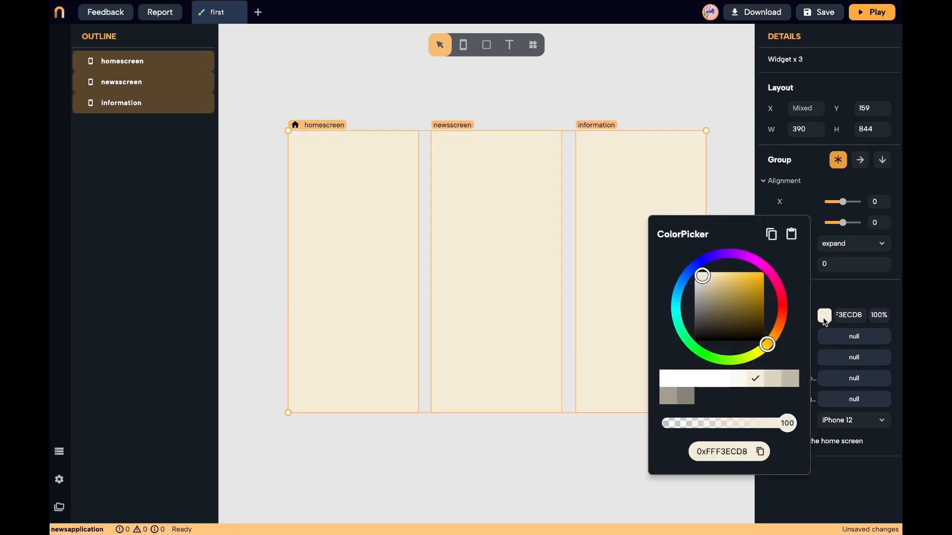
left_click(739, 379)
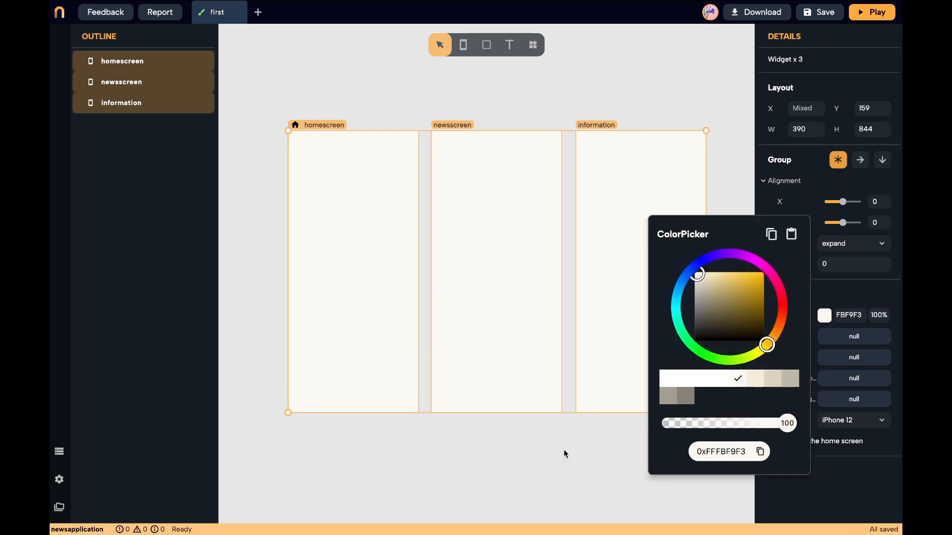
left_click(565, 454)
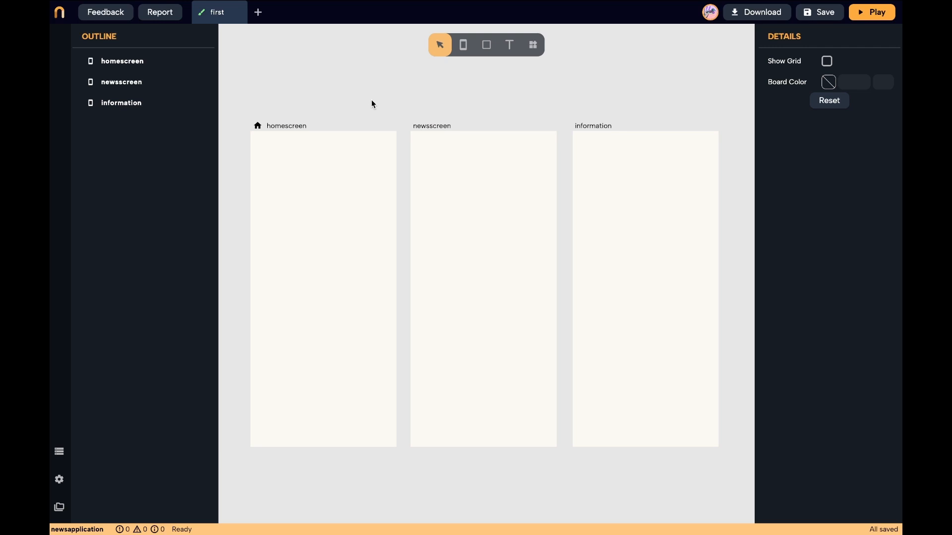
Add an App Bar widget to the homescreen's scaffold
left_click(373, 162)
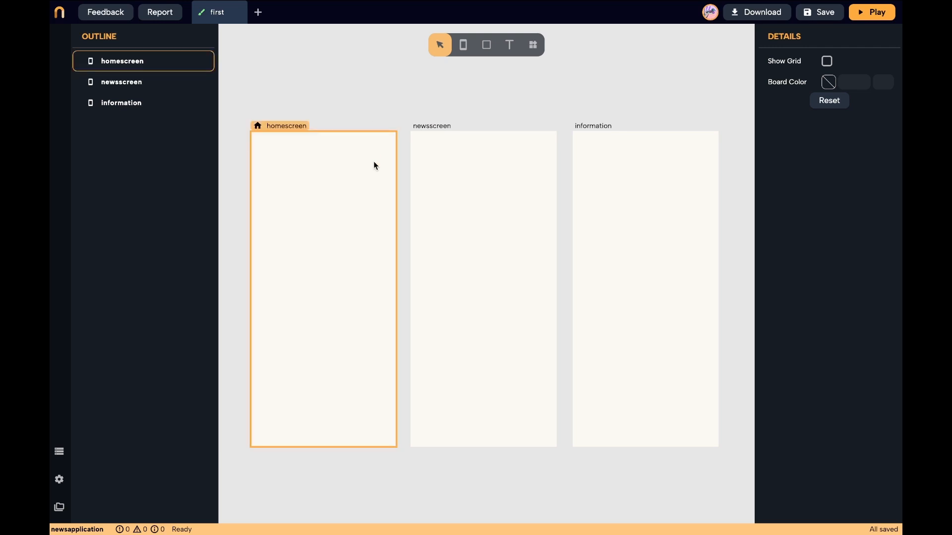
left_click(849, 338)
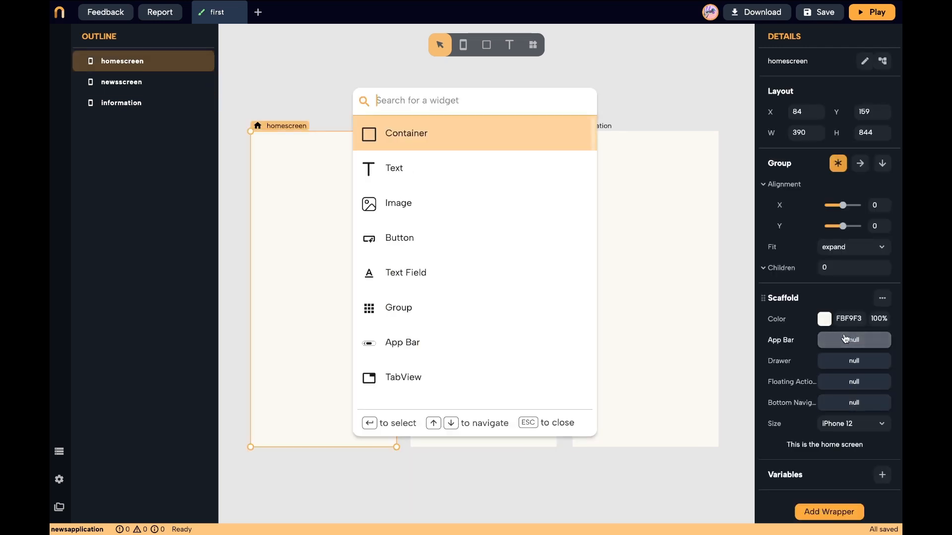
type("app")
left_click(449, 138)
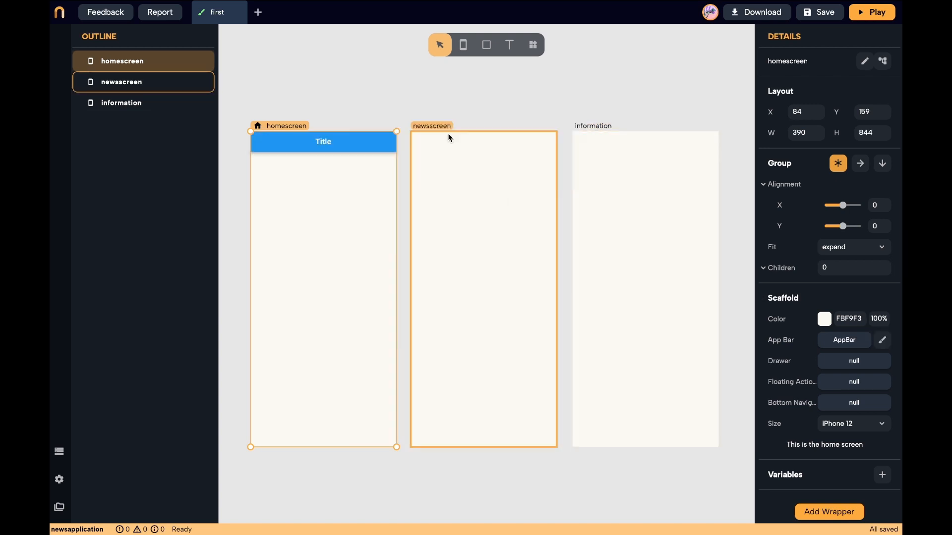
Add an App Bar widget to the newsscreen's scaffold
left_click(488, 209)
left_click(843, 342)
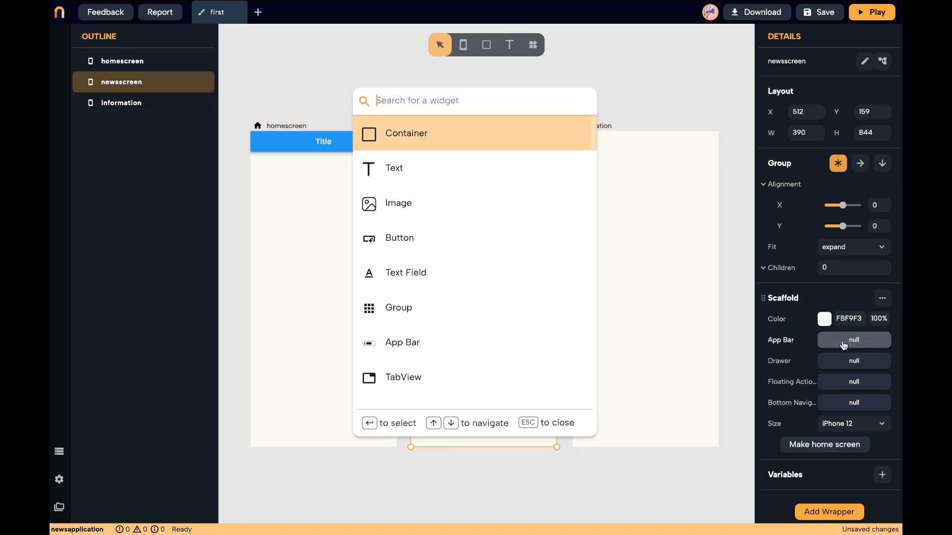
type("app")
left_click(580, 135)
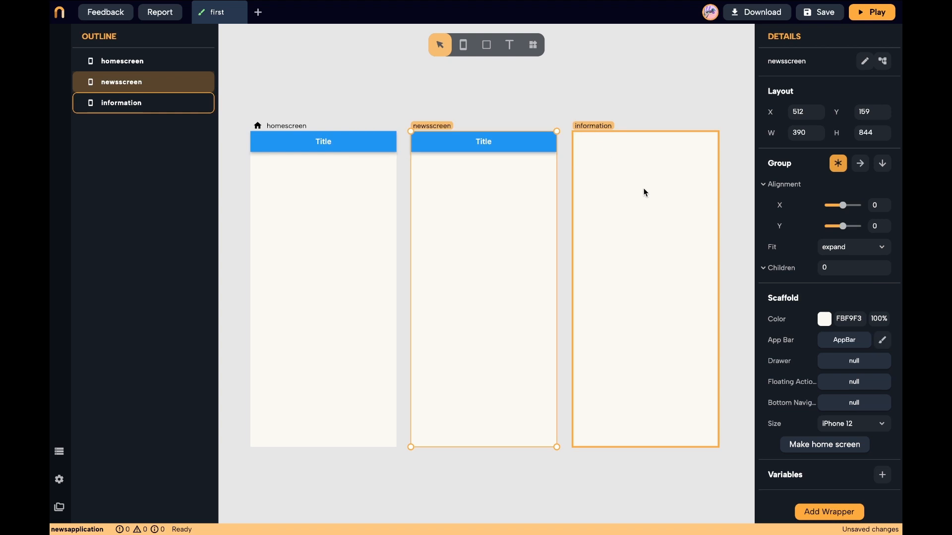
Add an App Bar widget to the information screen's scaffold
left_click(643, 192)
left_click(835, 343)
type("app")
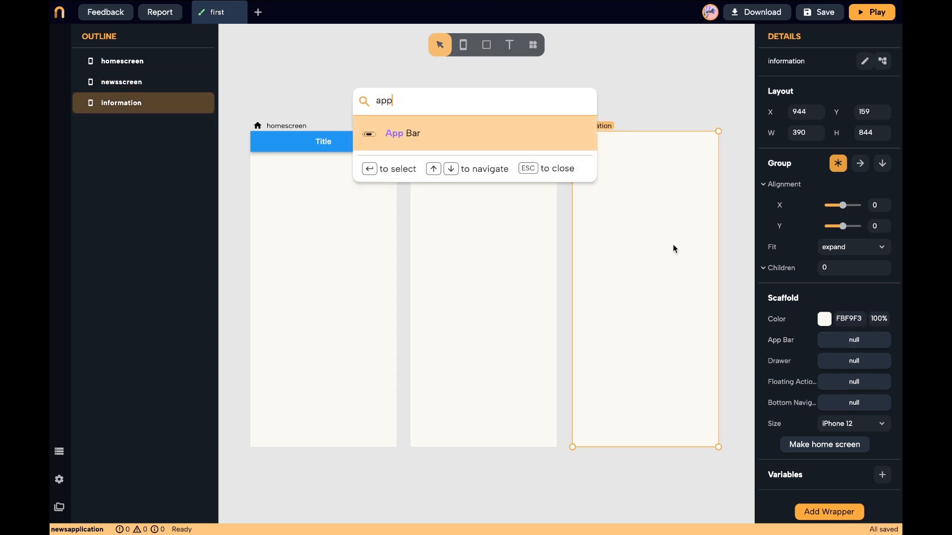
left_click(541, 128)
left_click(632, 109)
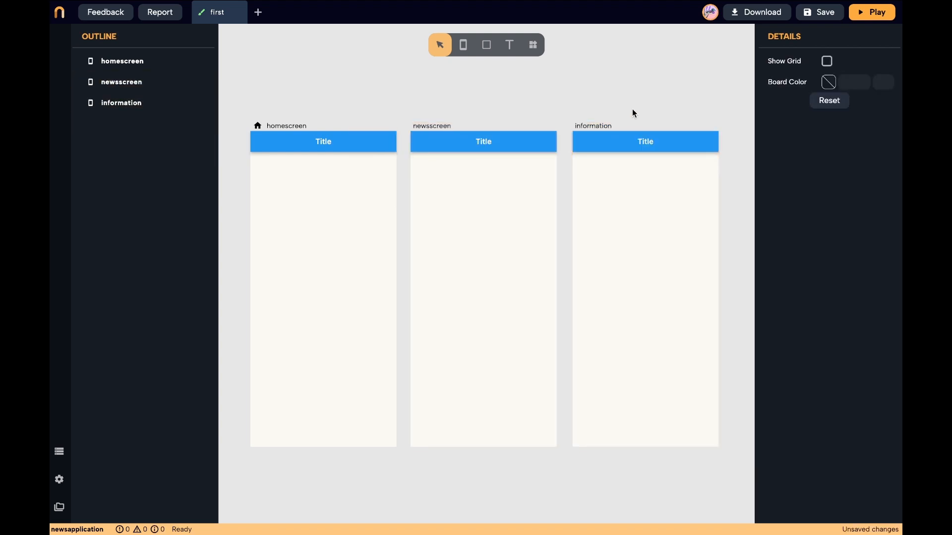
Set the background of the app bars on all three screens to the copied color 674B7D
left_click(606, 144)
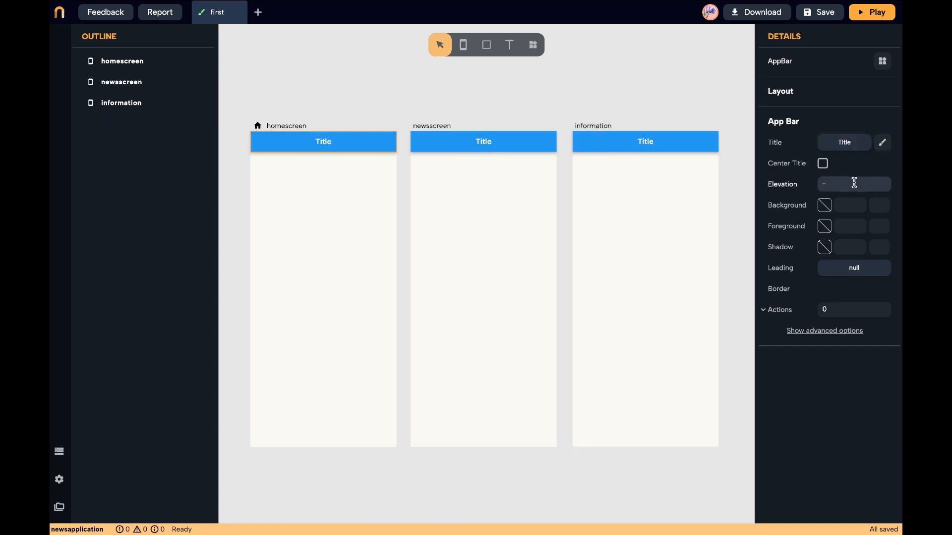
left_click(855, 206)
key("ctrl+v")
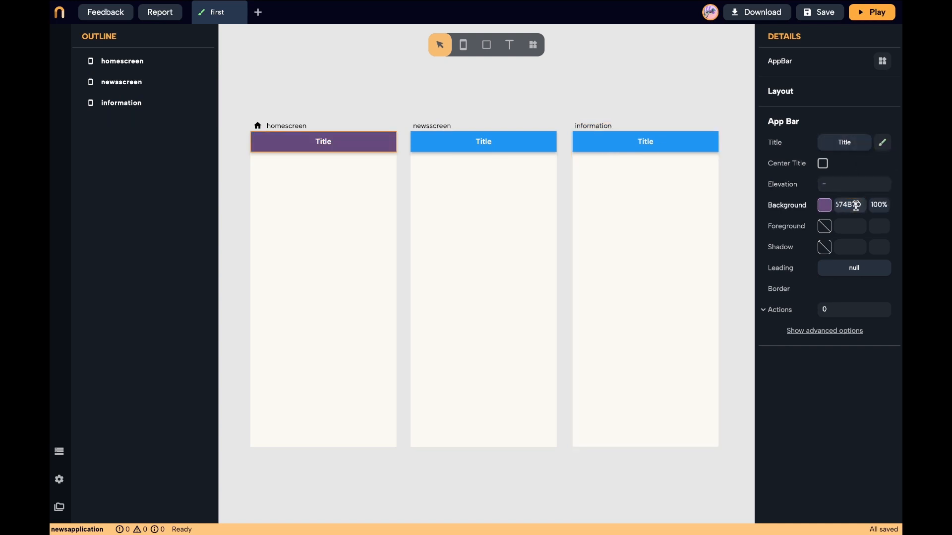
left_click(503, 147)
left_click(846, 206)
key("ctrl+v")
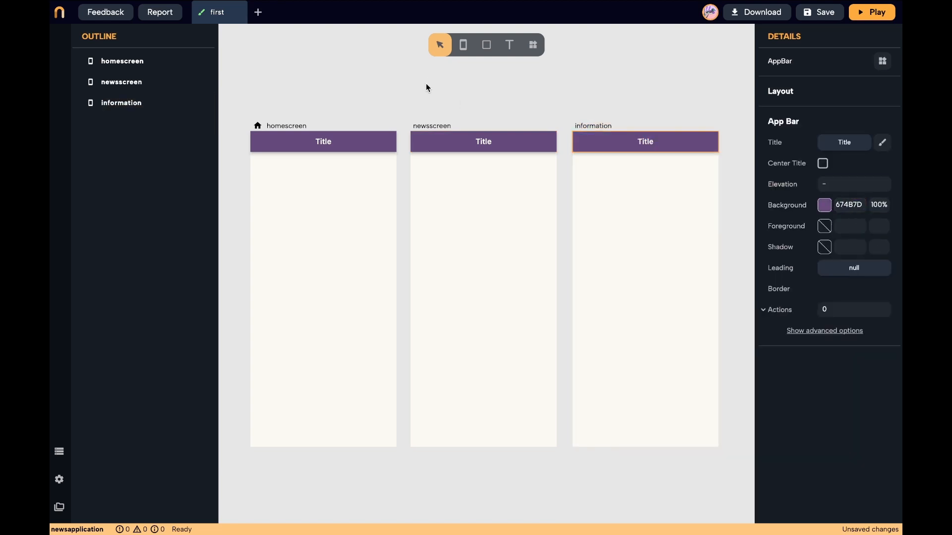
left_click(302, 95)
Add one action to the homescreen's app bar and replace its placeholder with an Icon widget
scroll(302, 95, "up", 3)
scroll(362, 129, "down", 1)
left_click(480, 157)
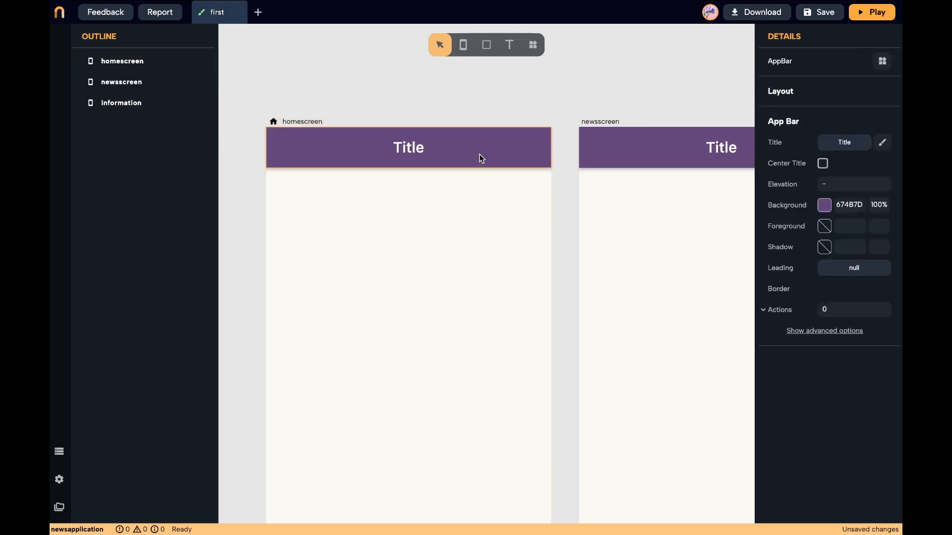
scroll(480, 155, "right", 2)
left_click(843, 312)
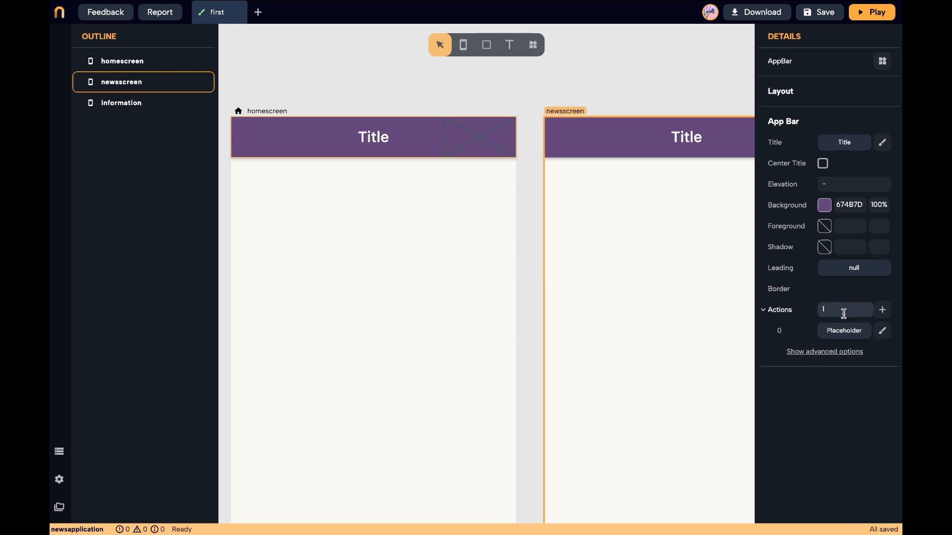
left_click(843, 330)
type("ic")
left_click(426, 148)
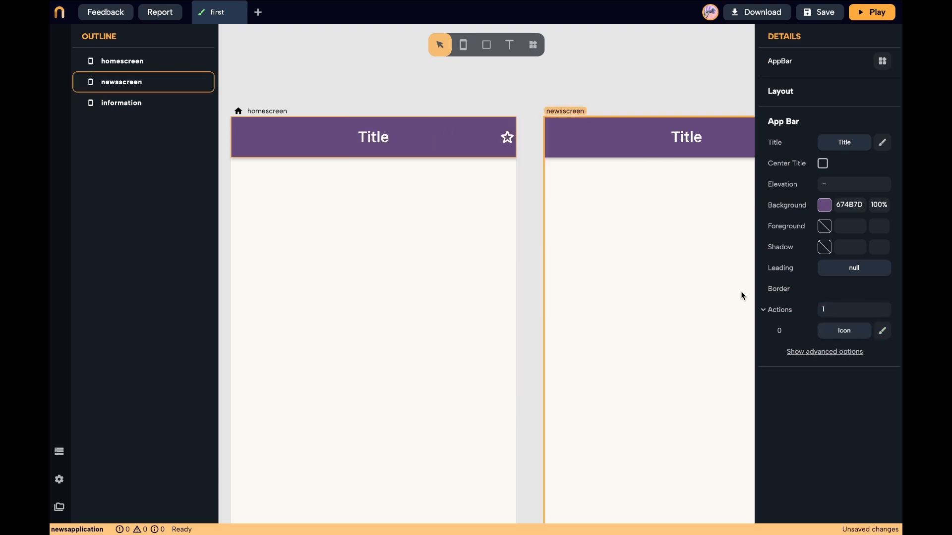
Change the homescreen action's icon to the filled info symbol
left_click(883, 330)
left_click(855, 143)
type("info")
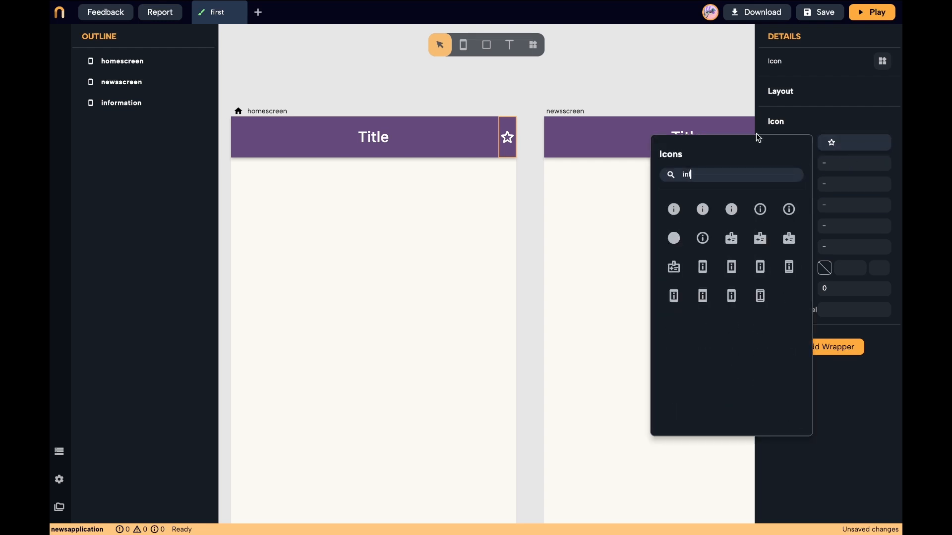
left_click(675, 209)
Wrap the info icon in Padding and turn it into a component named Iconinformation
left_click(819, 347)
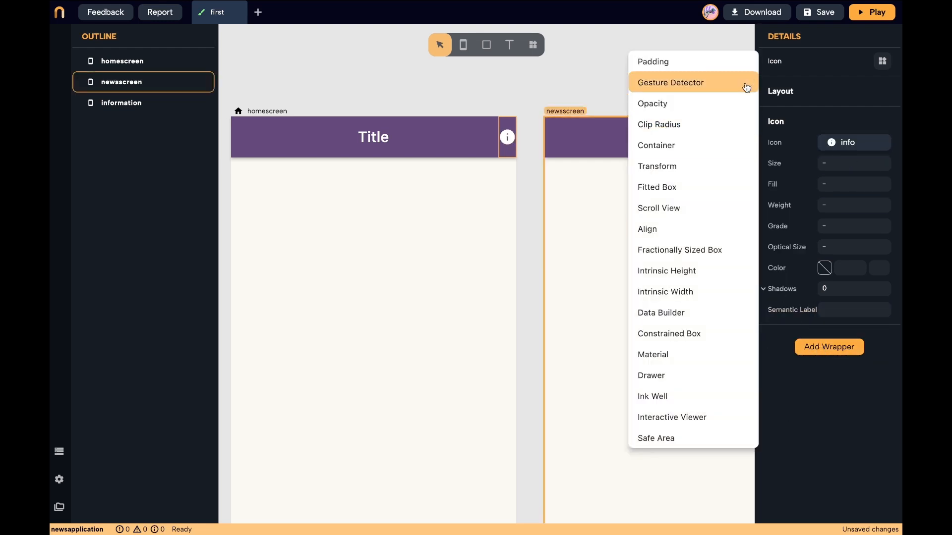
left_click(737, 60)
left_click(886, 59)
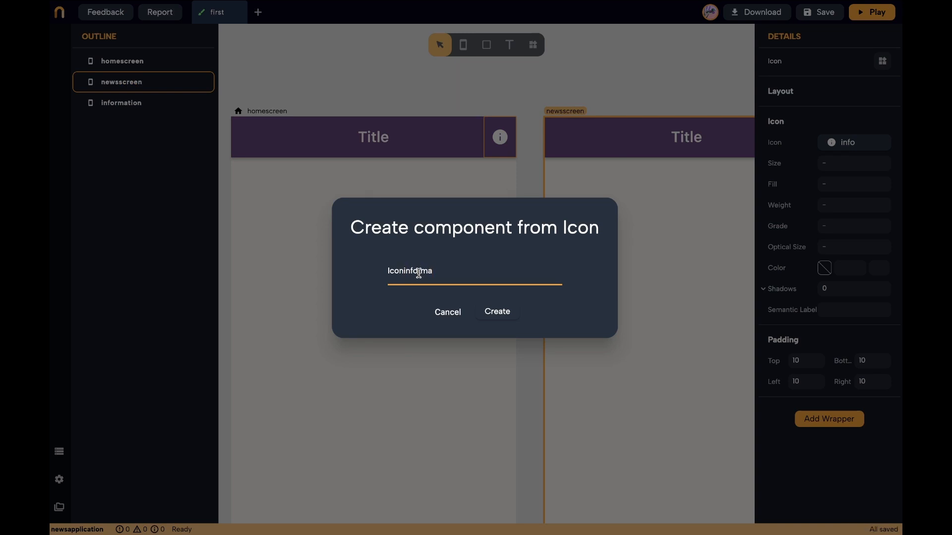
left_click(498, 311)
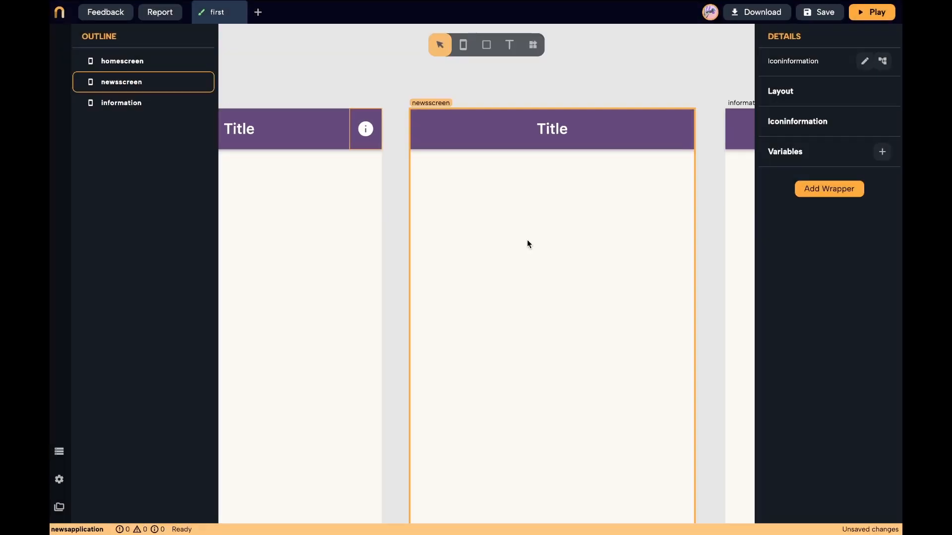
Add one action to the newsscreen's app bar and fill it with the Iconinformation component
left_click(653, 135)
left_click(884, 310)
left_click(843, 331)
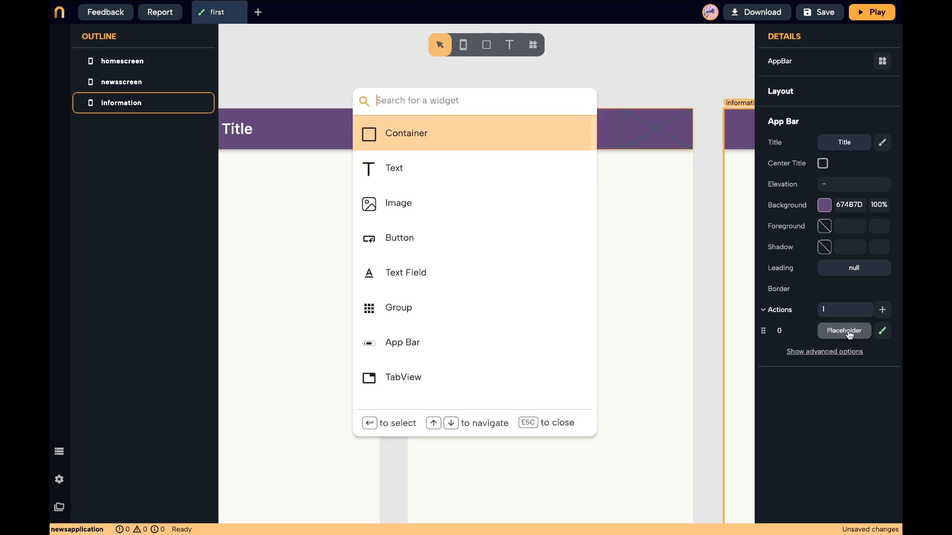
type("Icon")
left_click(559, 166)
Wrap the homescreen's Iconinformation component in a Gesture Detector and open a new On Tap event
scroll(600, 215, "down", 5)
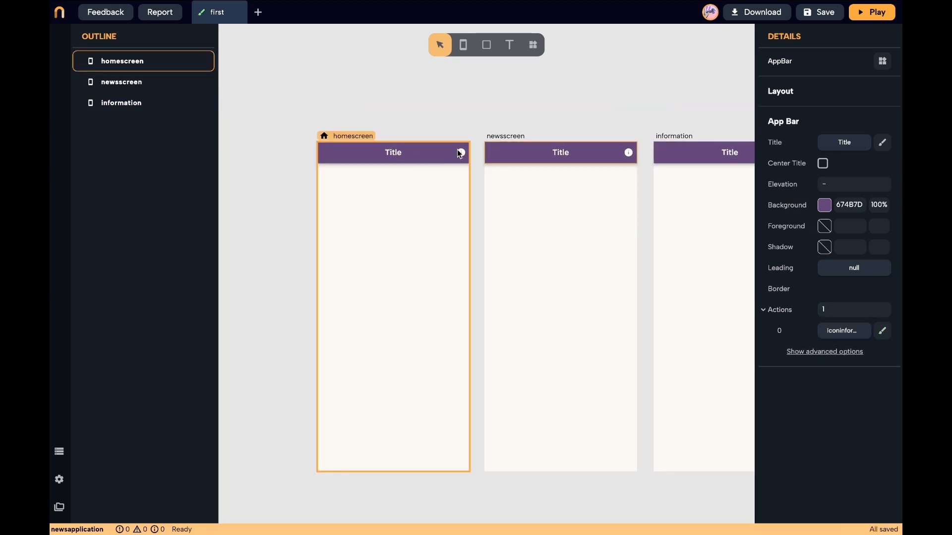
left_click(459, 154)
left_click(460, 154)
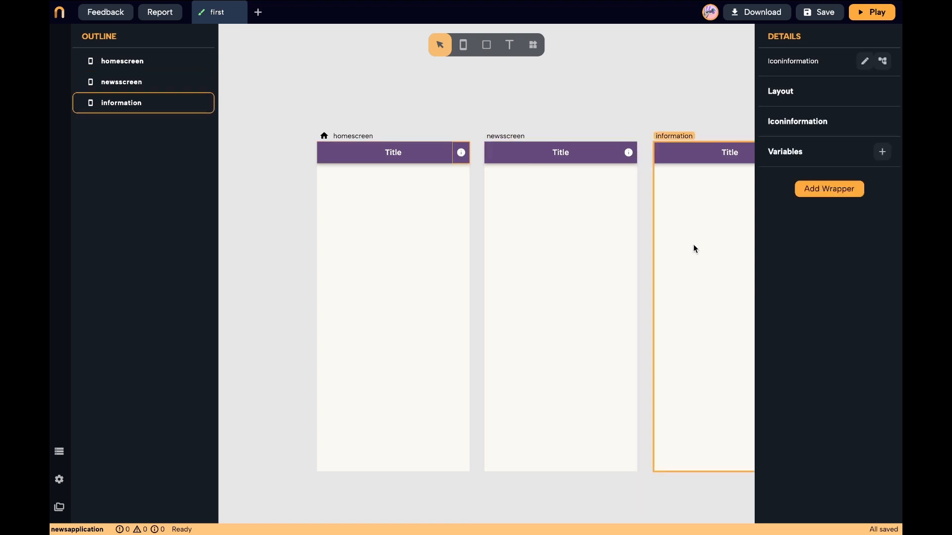
left_click(827, 192)
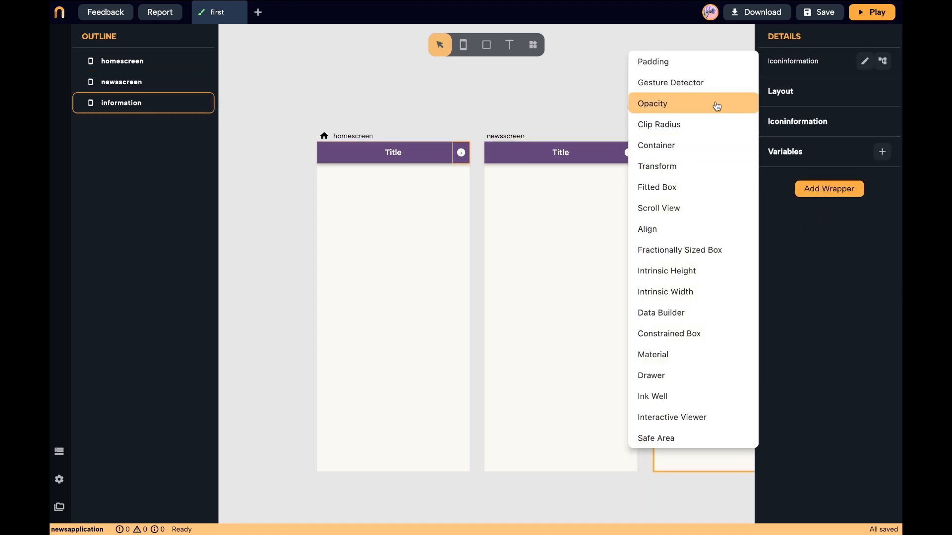
left_click(716, 86)
left_click(823, 217)
Connect onTap to a navigation node that targets the information screen, and close the event editor
left_click(427, 267)
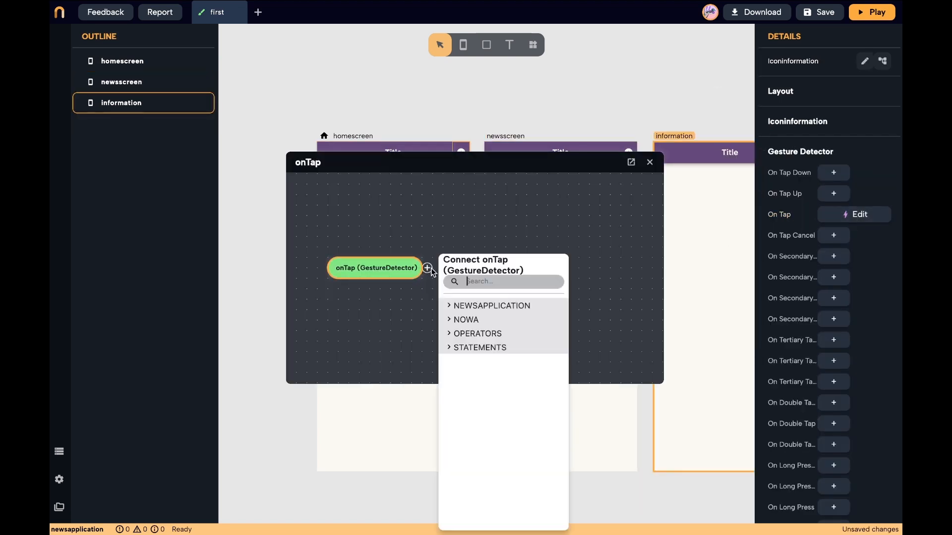
type("nav")
left_click(489, 326)
left_click(556, 311)
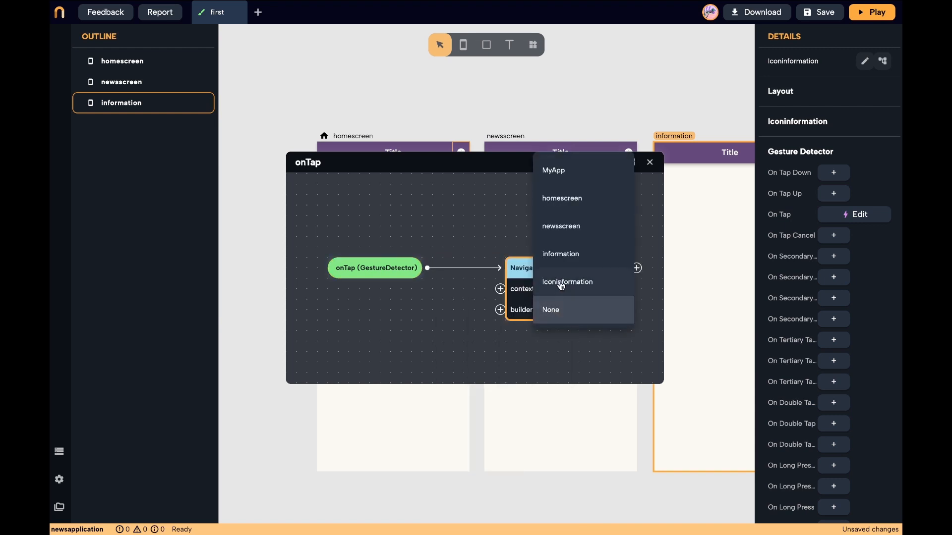
left_click(570, 253)
left_click(650, 162)
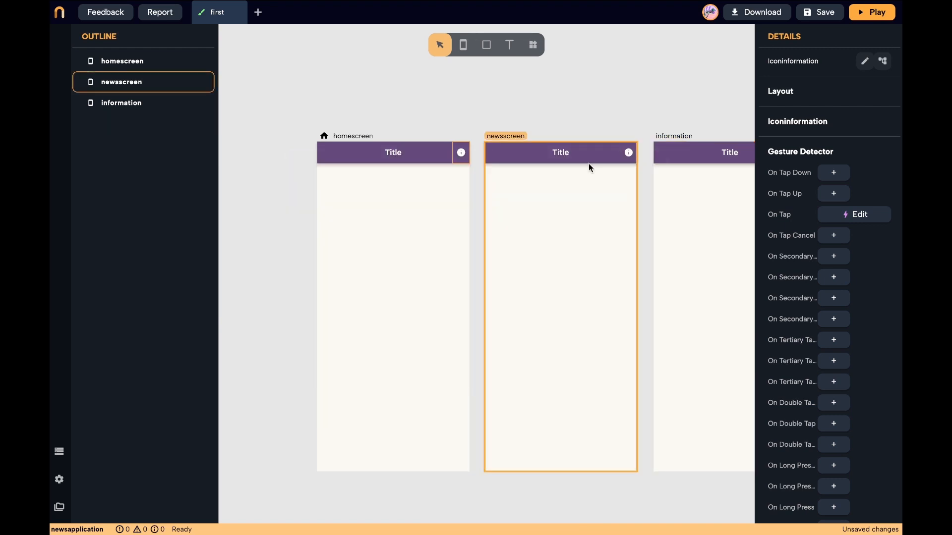
Set the font family of the homescreen's app bar title to Figtree-Medium
left_click_drag(704, 133, 722, 108)
left_click(386, 150)
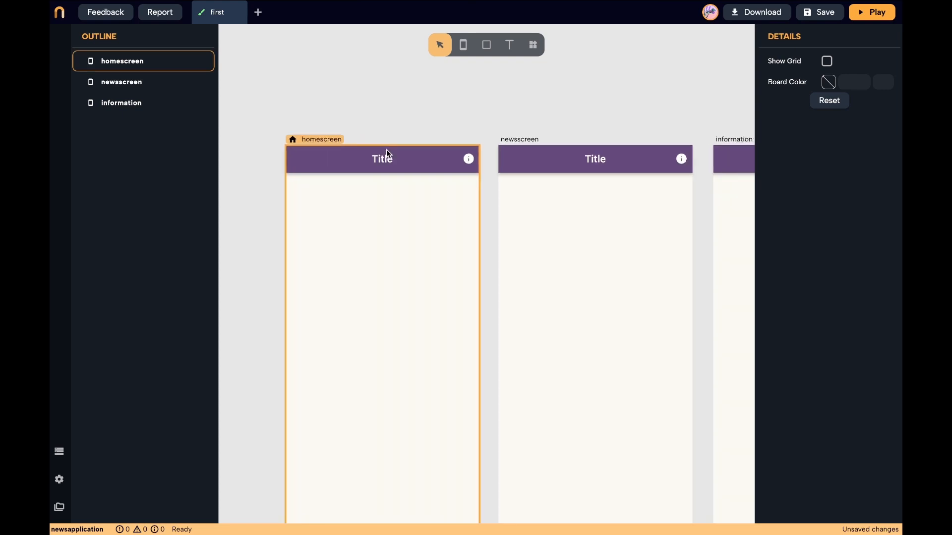
left_click(361, 178)
left_click(842, 205)
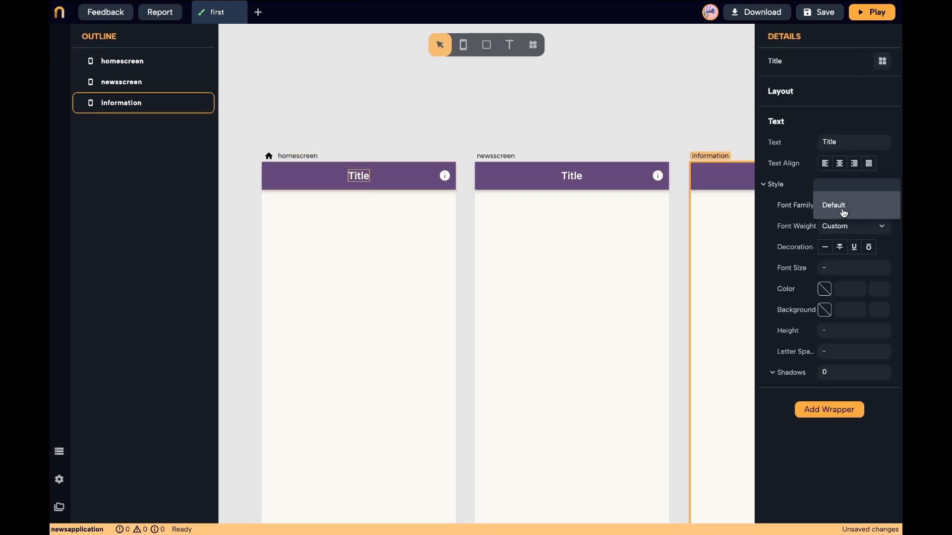
left_click(857, 154)
Set the font family of the newsscreen's app bar title to Figtree-Medium
left_click(574, 175)
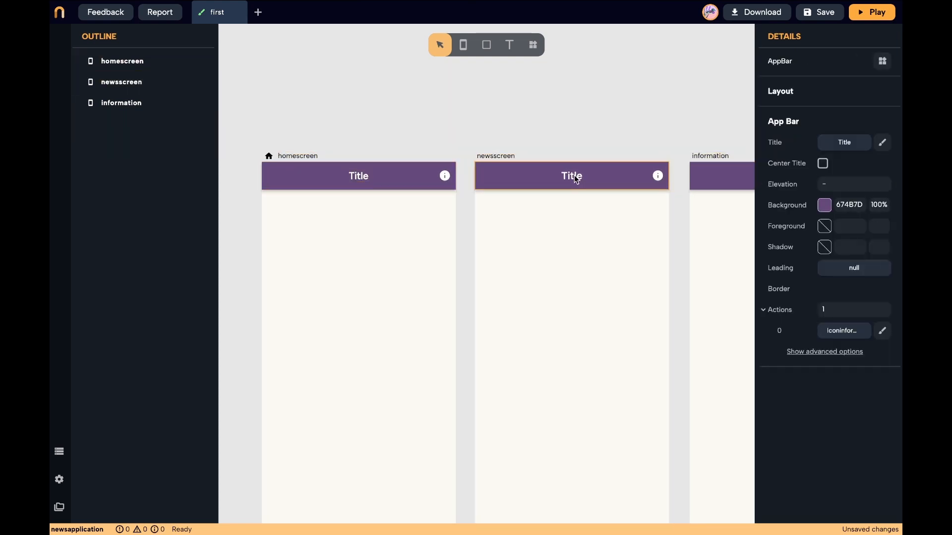
left_click(574, 175)
left_click(834, 206)
left_click(848, 150)
Set the information screen's app bar title to the Figtree-Medium font and the text "Information"
scroll(726, 215, "right", 3)
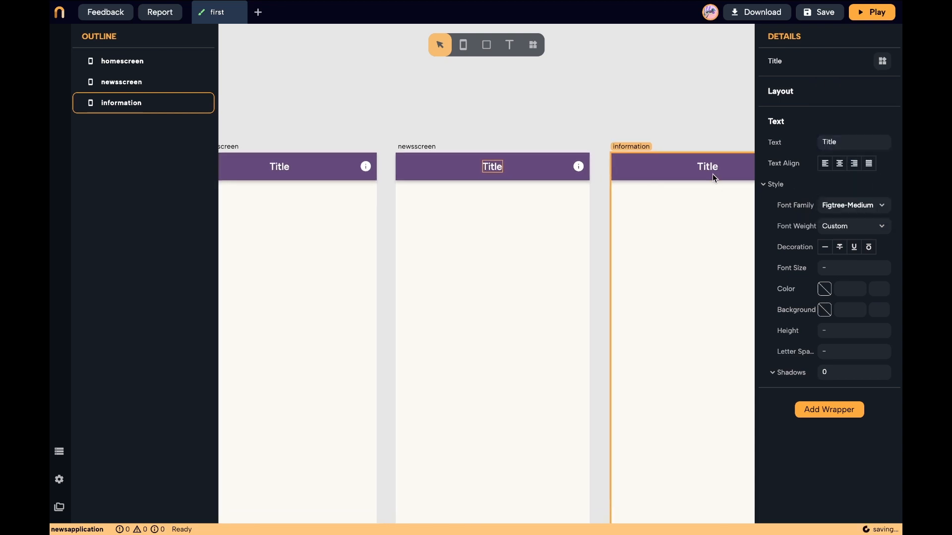
left_click(710, 167)
left_click(710, 167)
left_click(835, 208)
double_click(839, 141)
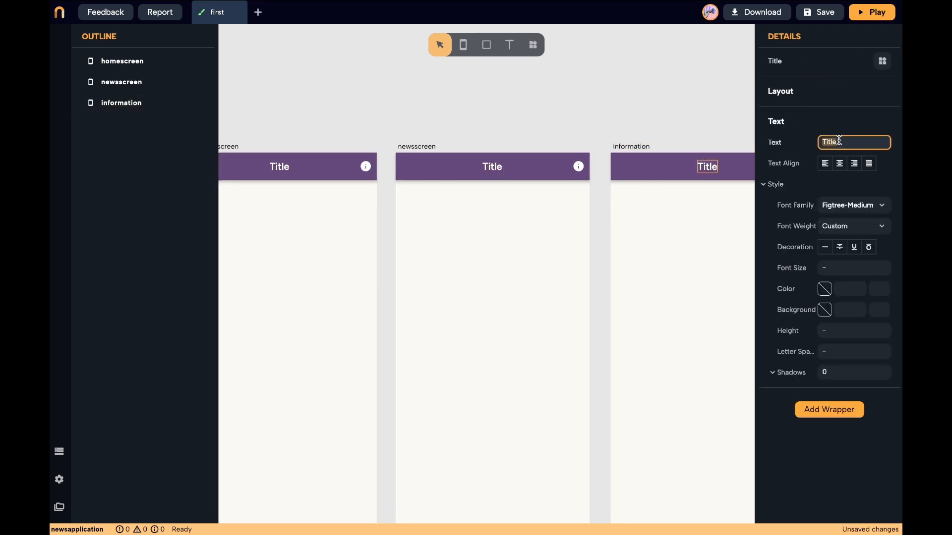
type("Information")
Change the homescreen's app bar title text to "News"
scroll(717, 183, "left", 3)
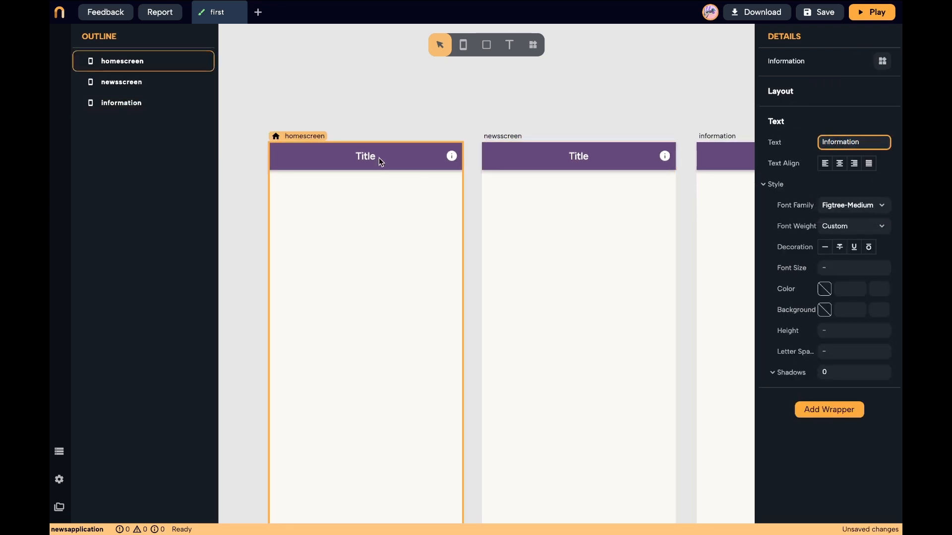
left_click(366, 156)
left_click(366, 156)
double_click(861, 142)
type("News")
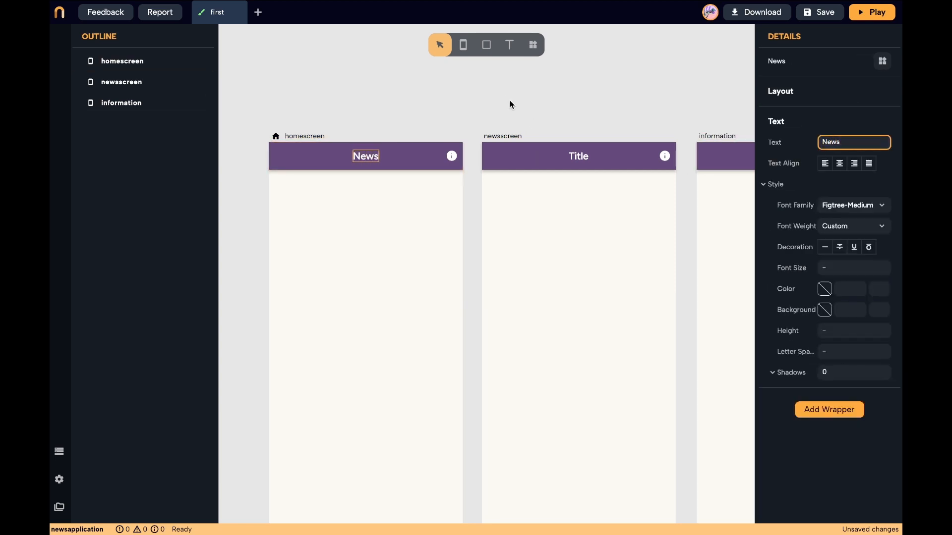
Add a text widget about 207 by 29 on the empty canvas beside the homescreen, reading "Section Title"
left_click(510, 100)
scroll(534, 111, "up", 3)
scroll(534, 111, "left", 5)
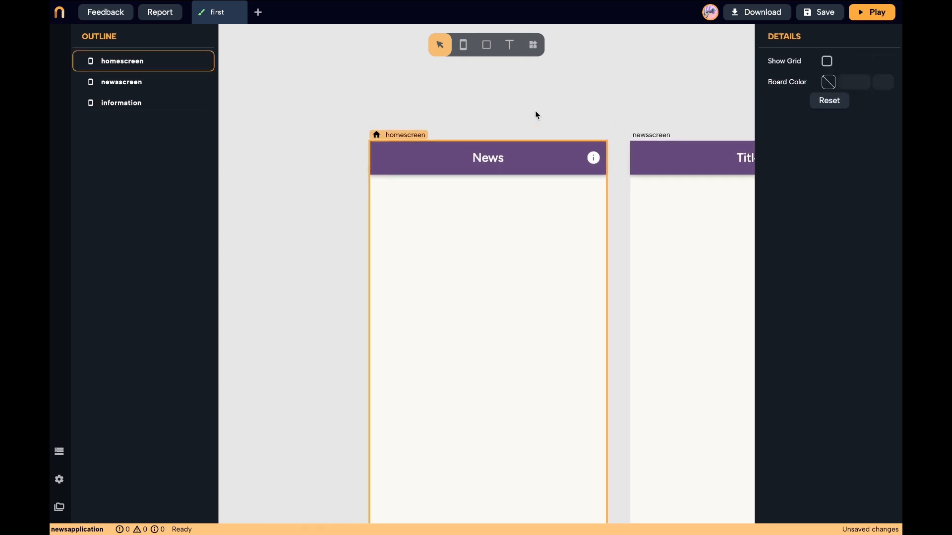
left_click(513, 46)
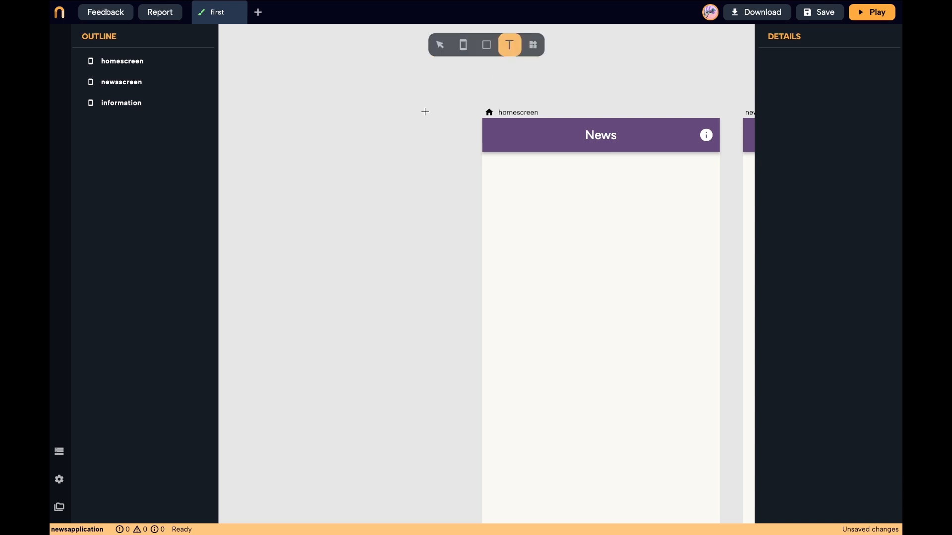
left_click_drag(279, 138, 394, 165)
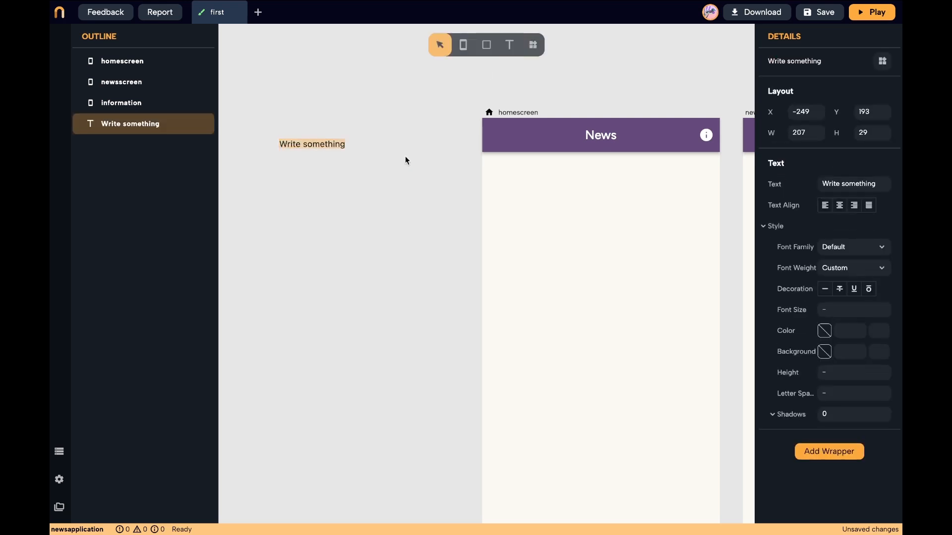
left_click(851, 183)
type("Sec")
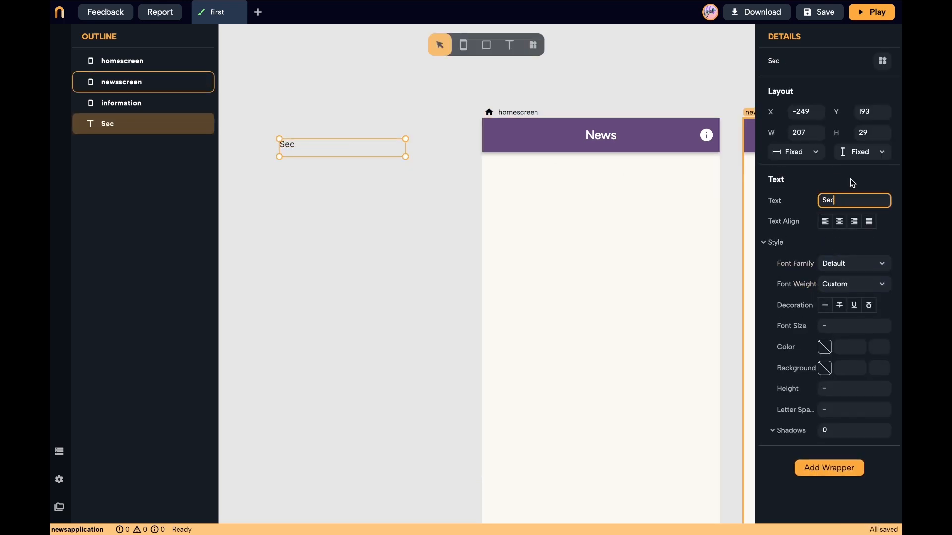
type("tion Title")
Set both the width and height sizing of the Section Title text to Auto
left_click(804, 152)
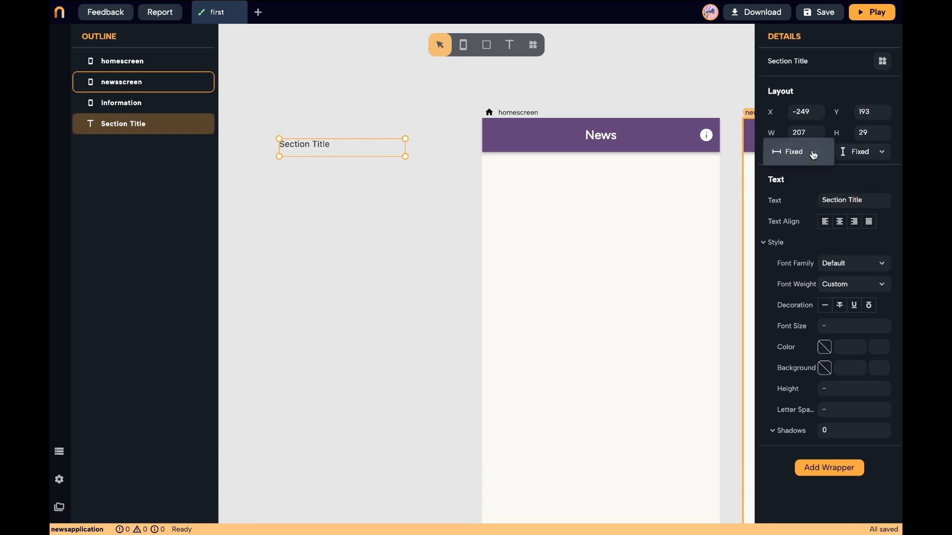
left_click(808, 169)
left_click(860, 158)
left_click(855, 169)
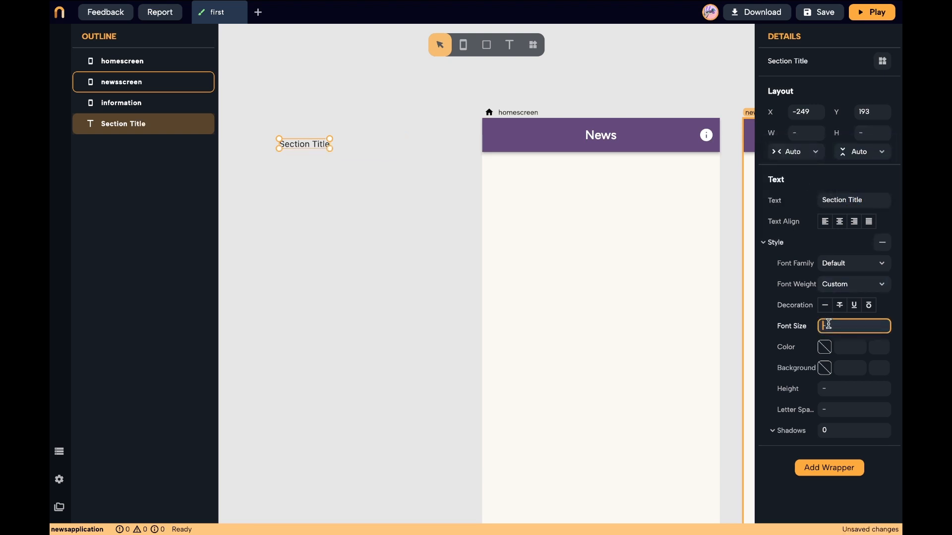
Style the Section Title text with font size 20, the Figtree-Medium font and the colour 674B7D
type("2")
key("BackSpace")
key("BackSpace")
type("20")
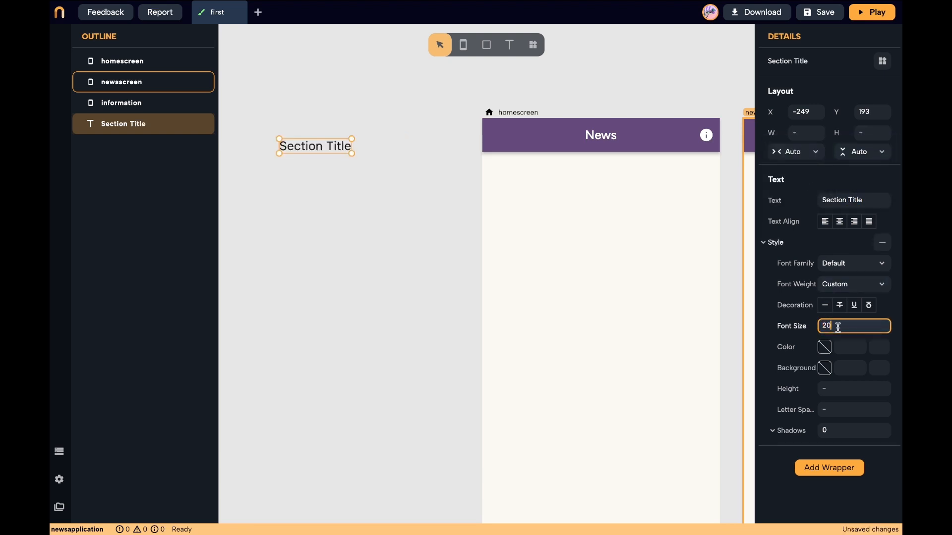
left_click(853, 264)
left_click(849, 206)
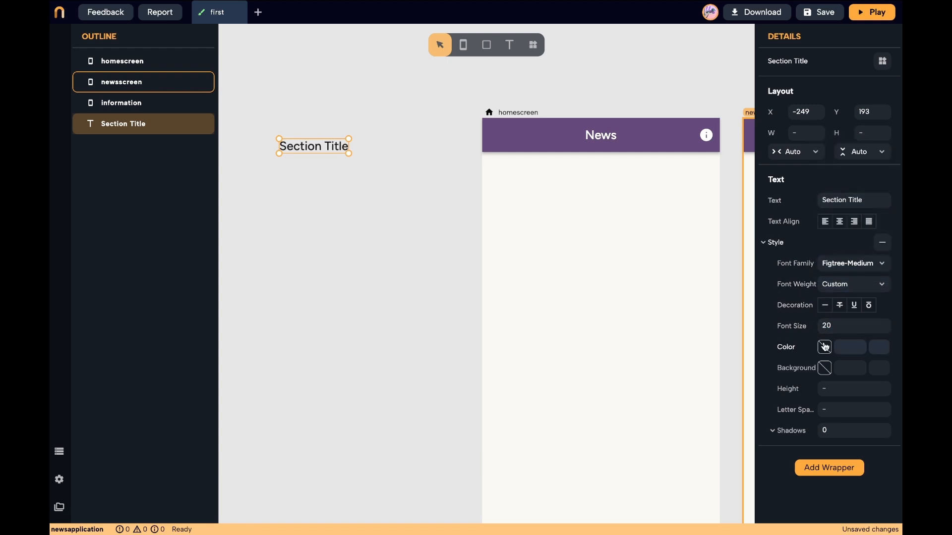
left_click(850, 347)
key("ctrl+v")
left_click(327, 165)
scroll(358, 184, "down", 1)
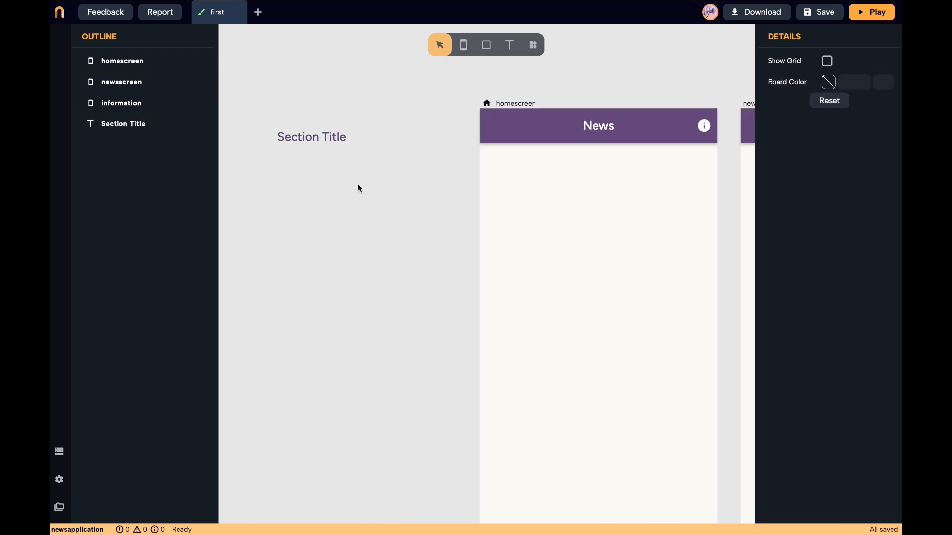
Add an Icon widget just beside the Section Title text, with size 20 and colour F9415F
left_click(533, 45)
type("ic")
left_click(427, 140)
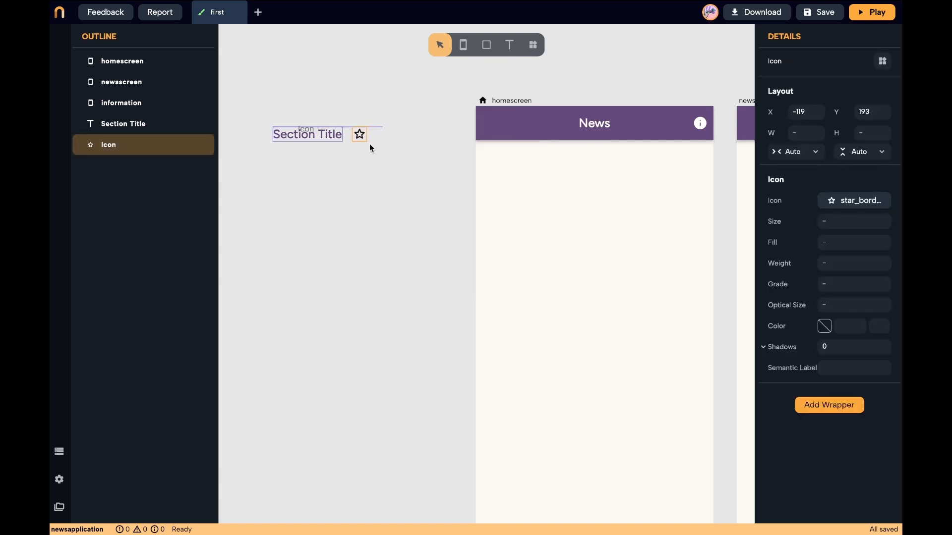
left_click(854, 222)
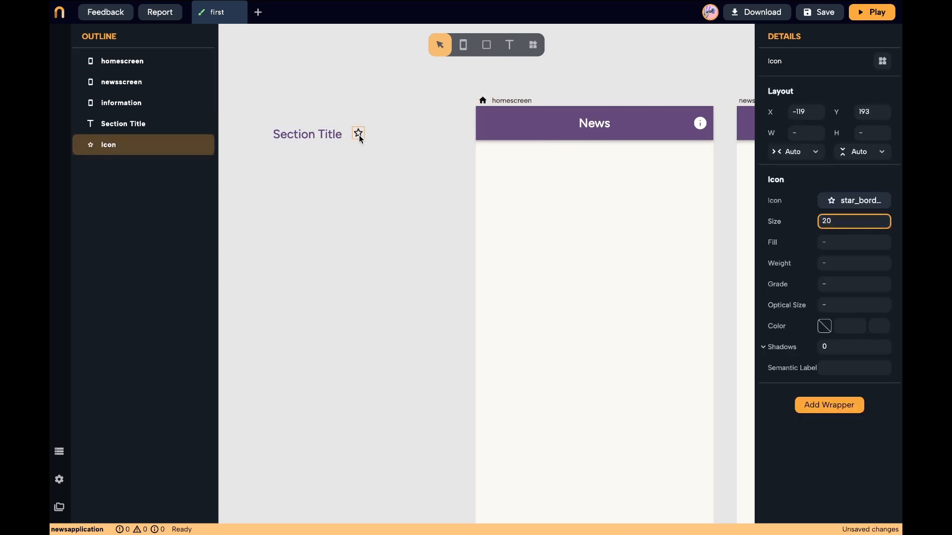
left_click_drag(357, 133, 354, 134)
Group the Section Title text and the icon into a horizontal row with spacing 10 and Auto width
left_click_drag(257, 119, 407, 162)
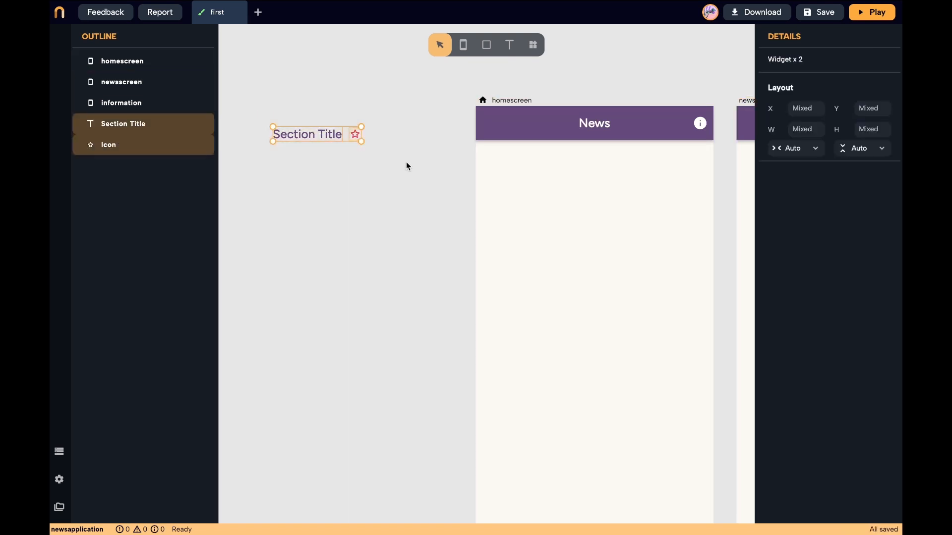
key("ctrl+g")
left_click(860, 163)
left_click(830, 255)
left_click(793, 151)
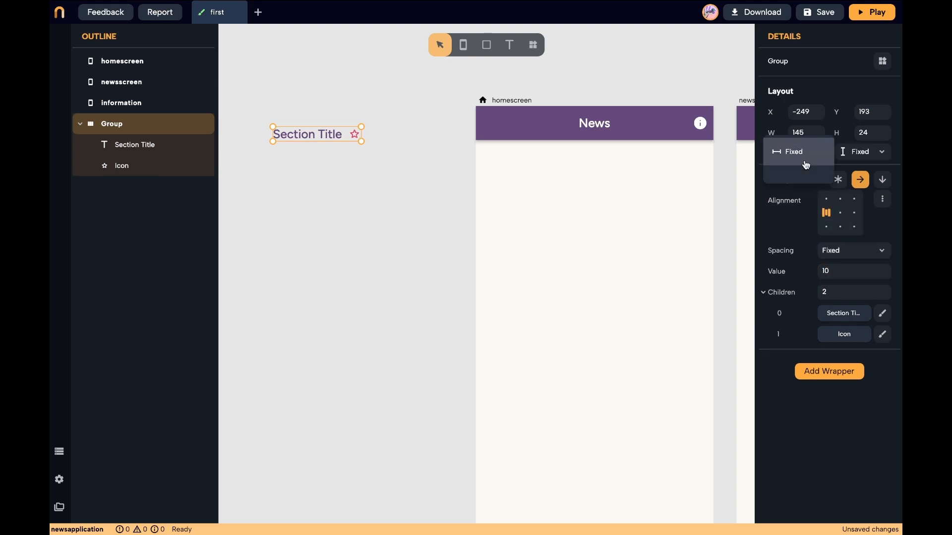
left_click(793, 191)
Wrap the group in Padding with a left value of 14, and enlarge the group to about 197 by 49
left_click(424, 158)
left_click(316, 131)
left_click(828, 370)
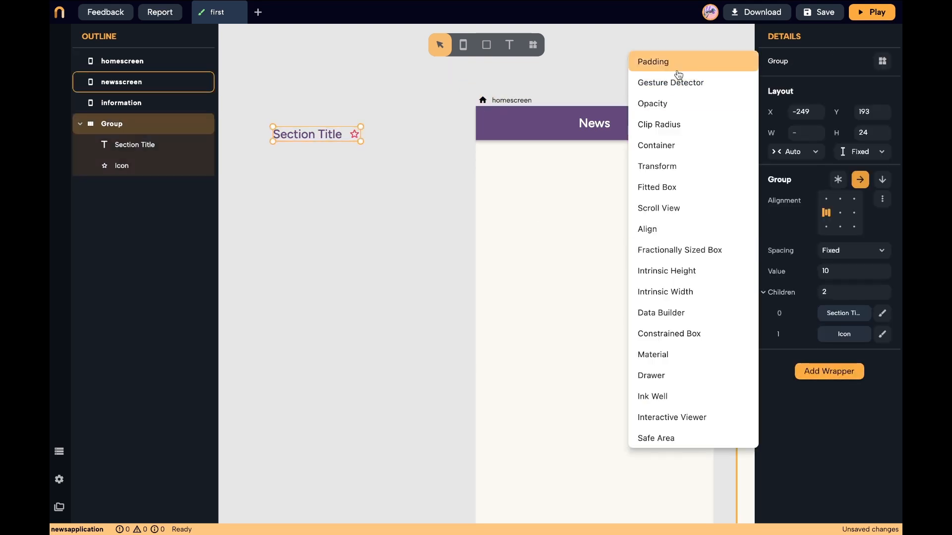
left_click(659, 59)
left_click_drag(393, 158, 393, 157)
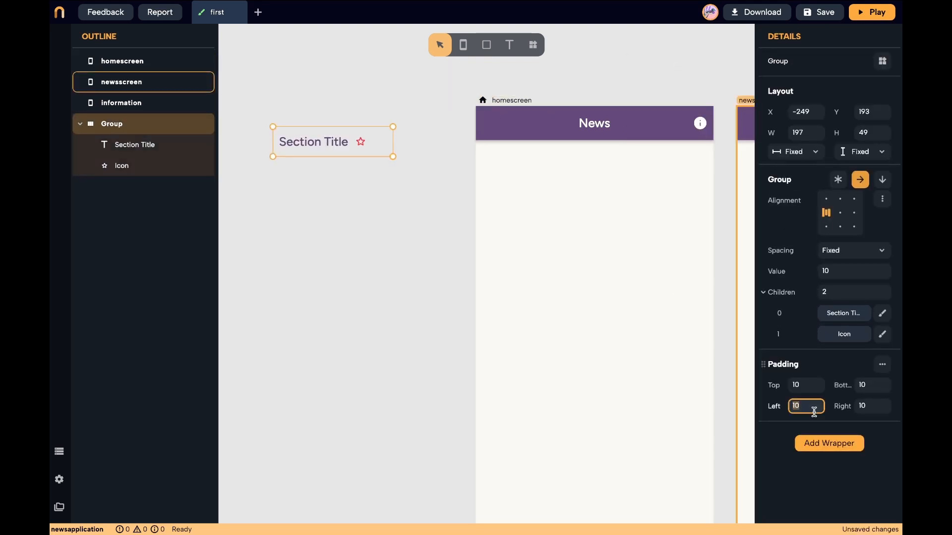
type("14")
Switch the group to a stack layout and create a component from it named "sectiondivider"
left_click(838, 179)
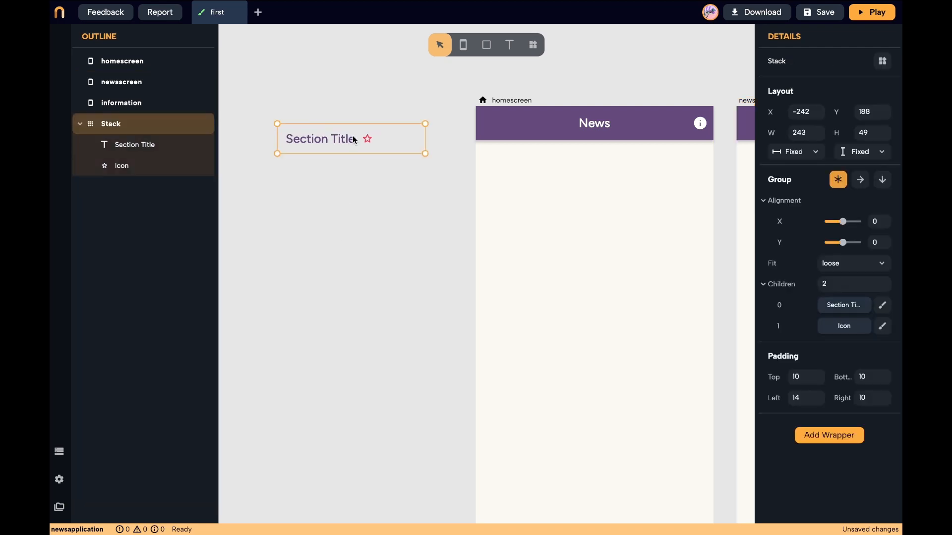
left_click(890, 64)
type("section")
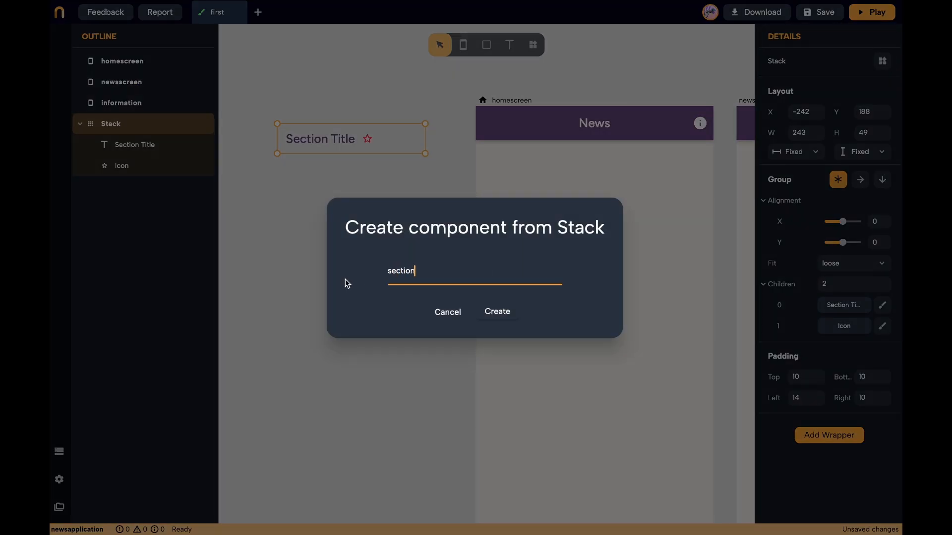
type("divider")
left_click(497, 311)
Turn the text value of the component's title into a String variable named sectiontitle
double_click(349, 137)
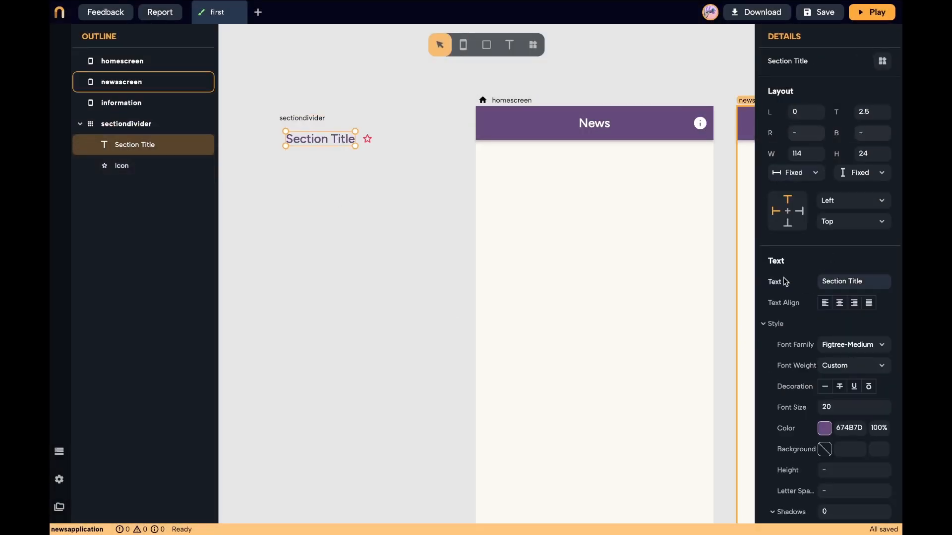
left_click(773, 281)
left_click(719, 342)
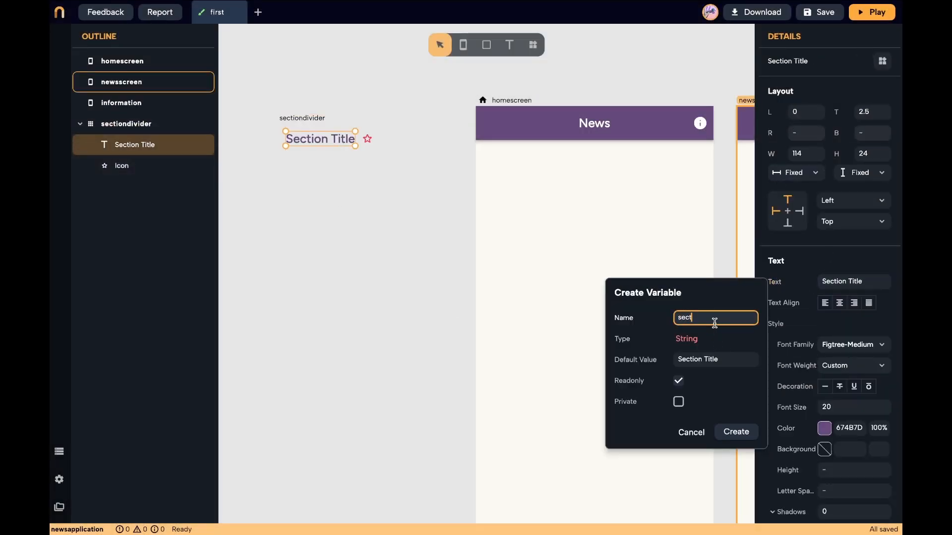
key("Return")
Turn the component's icon into an IconData variable named iconsection with ten_k_sharp as its default value
left_click(121, 166)
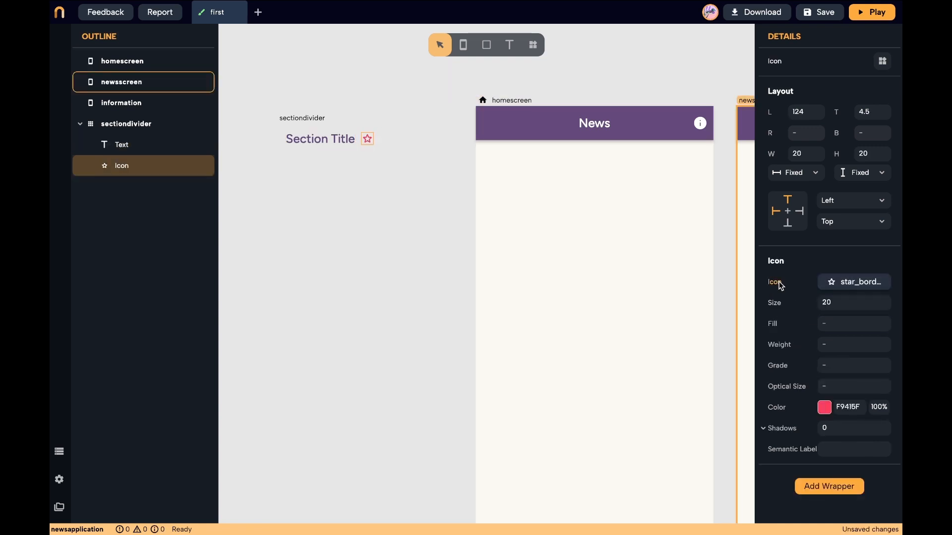
left_click(775, 281)
left_click(716, 350)
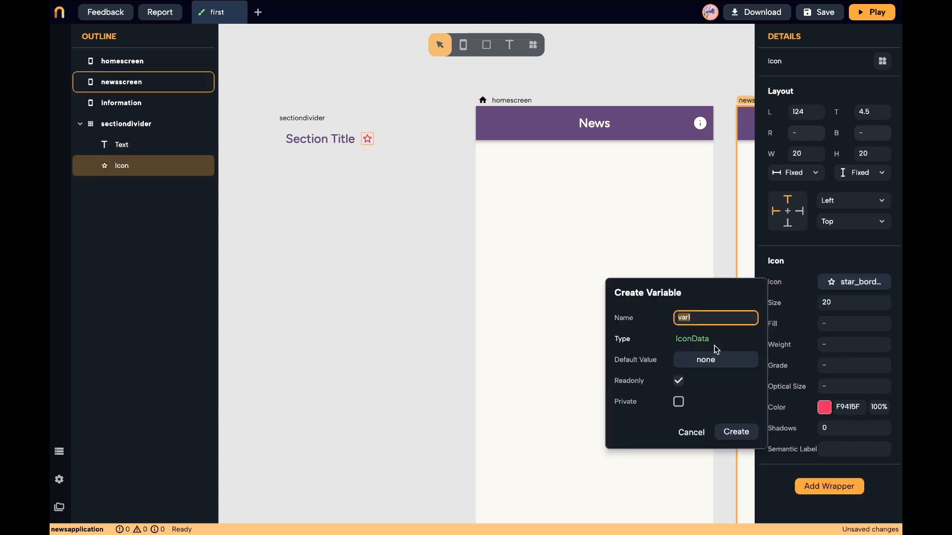
left_click(712, 358)
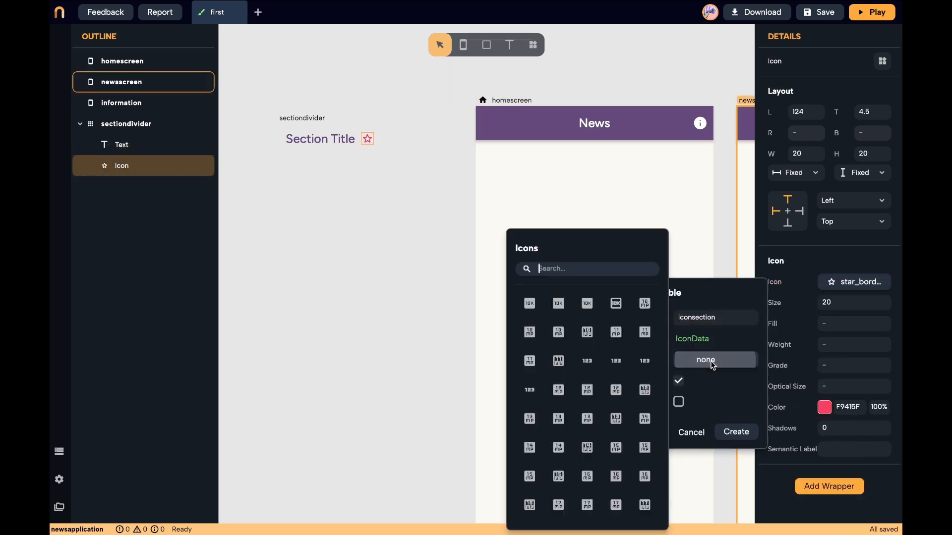
left_click(560, 304)
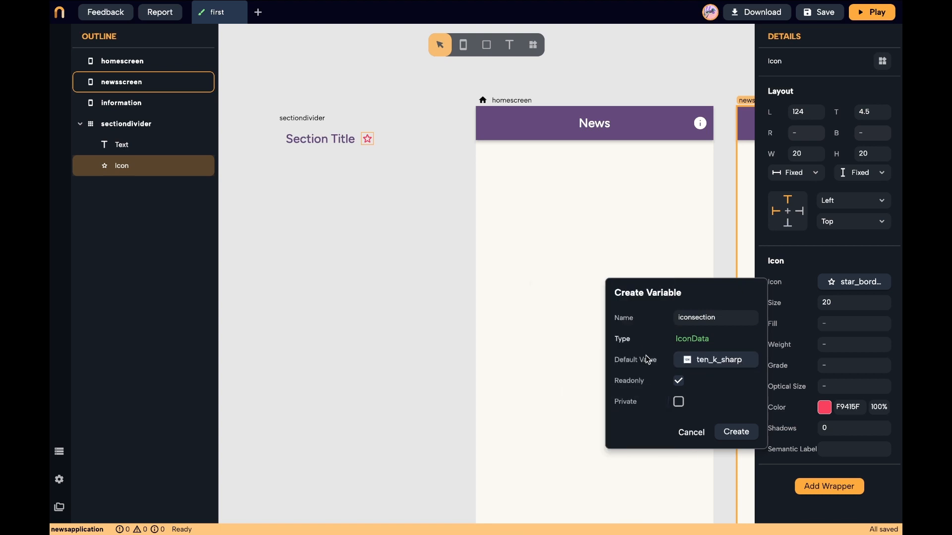
left_click(735, 432)
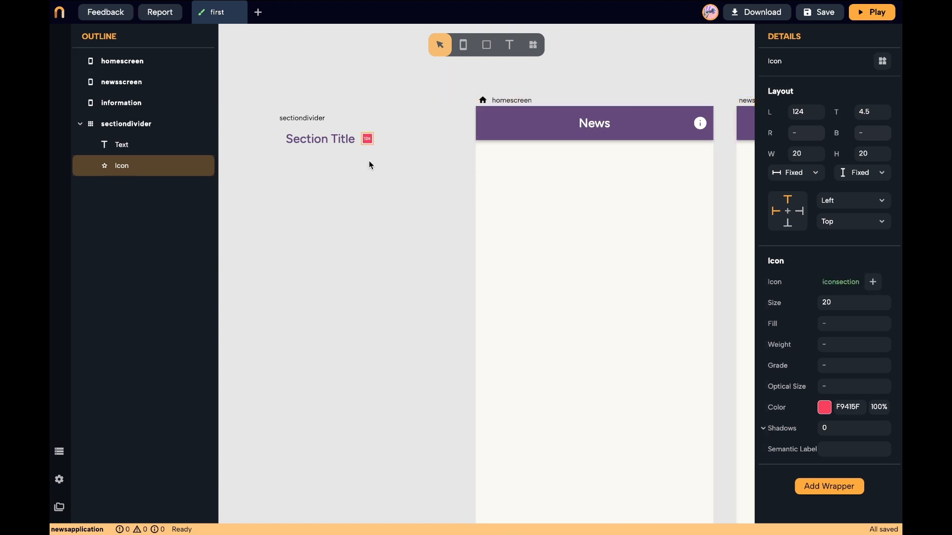
Give the homescreen a vertical group layout and place a copy of the sectiondivider component under its app bar
left_click(702, 204)
left_click(883, 163)
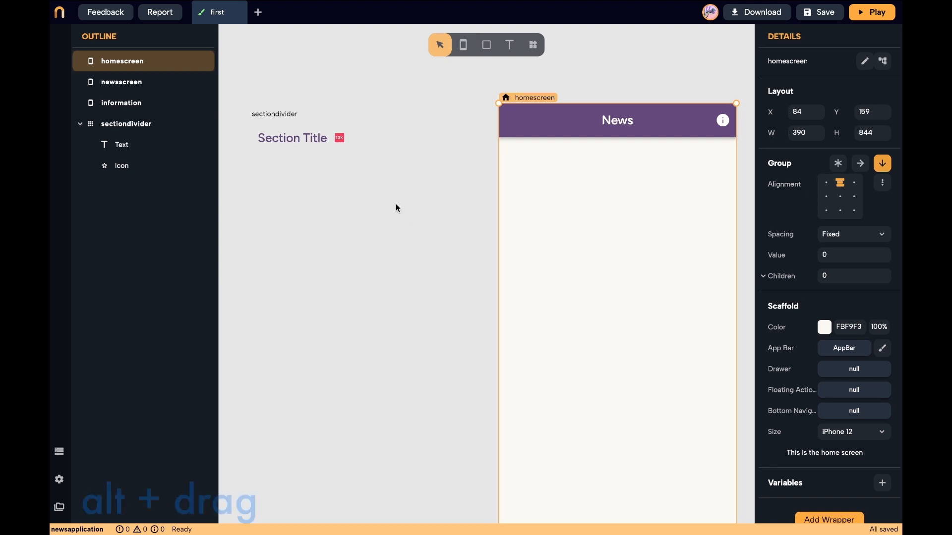
left_click(293, 114)
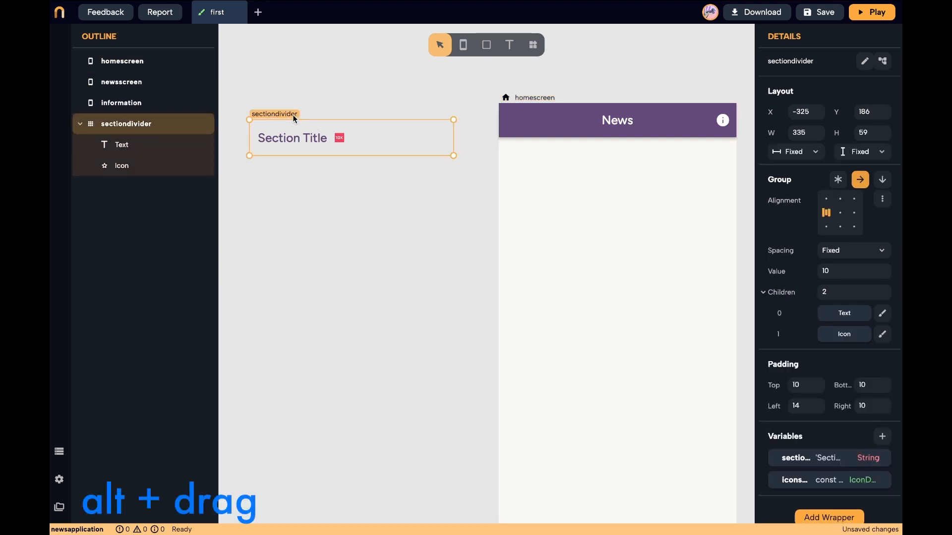
left_click_drag(292, 115, 511, 159, "alt")
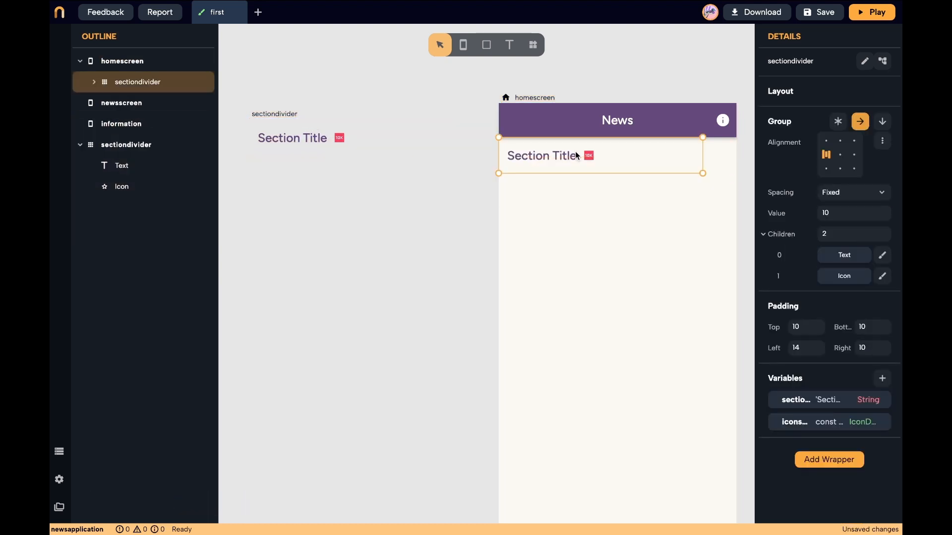
Style the sectiondivider component's title text in Figtree-Bold at font size 18
left_click(312, 137)
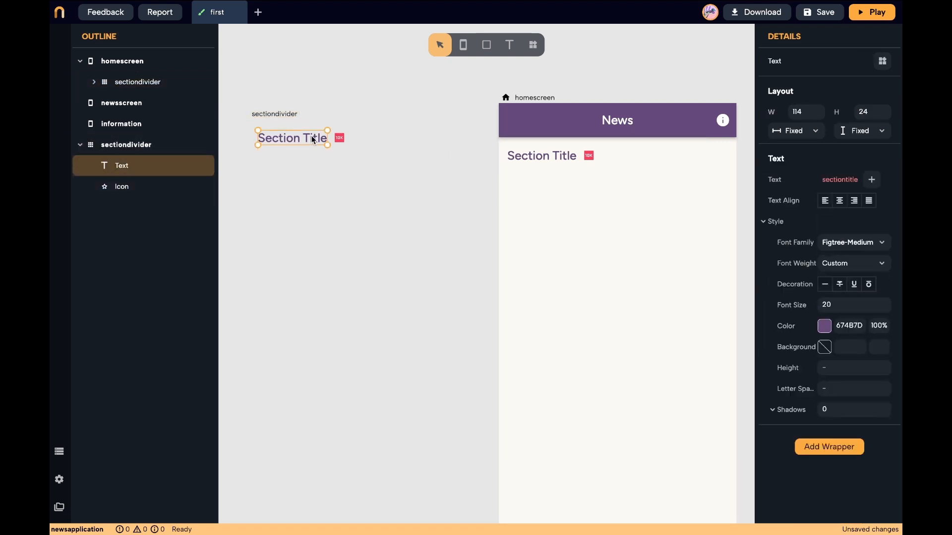
left_click(834, 252)
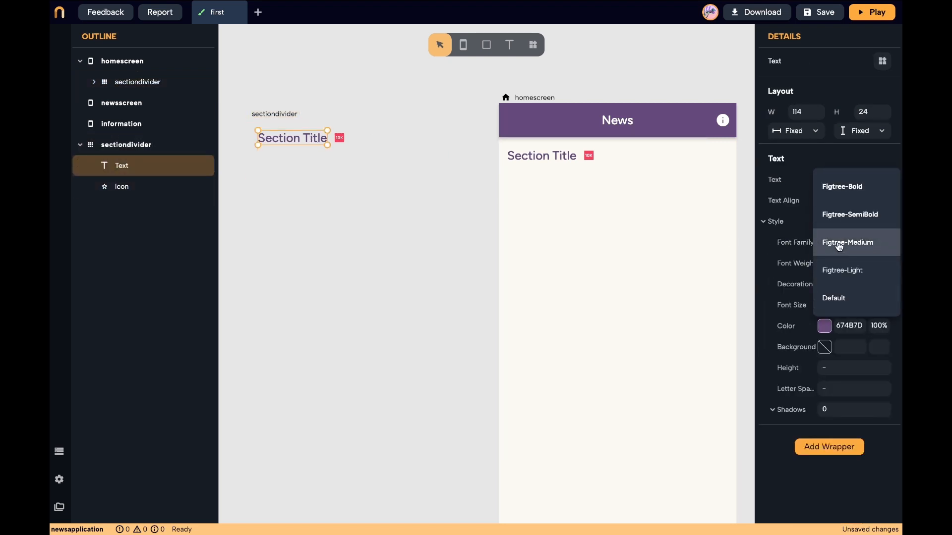
left_click(853, 189)
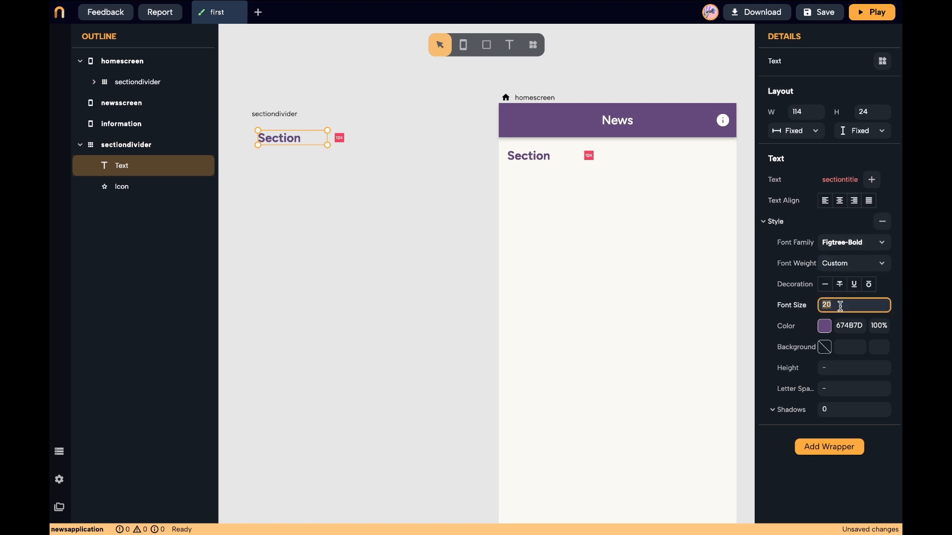
type("18")
left_click(594, 158)
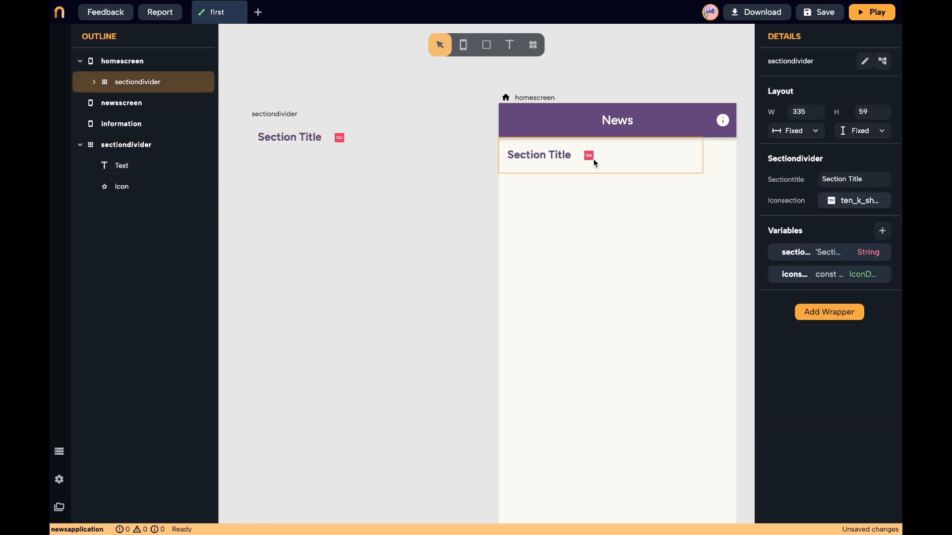
Try spacing values of 8 and 4 between the sectiondivider component's title and icon
left_click(302, 127)
left_click(867, 271)
type("8")
key("Return")
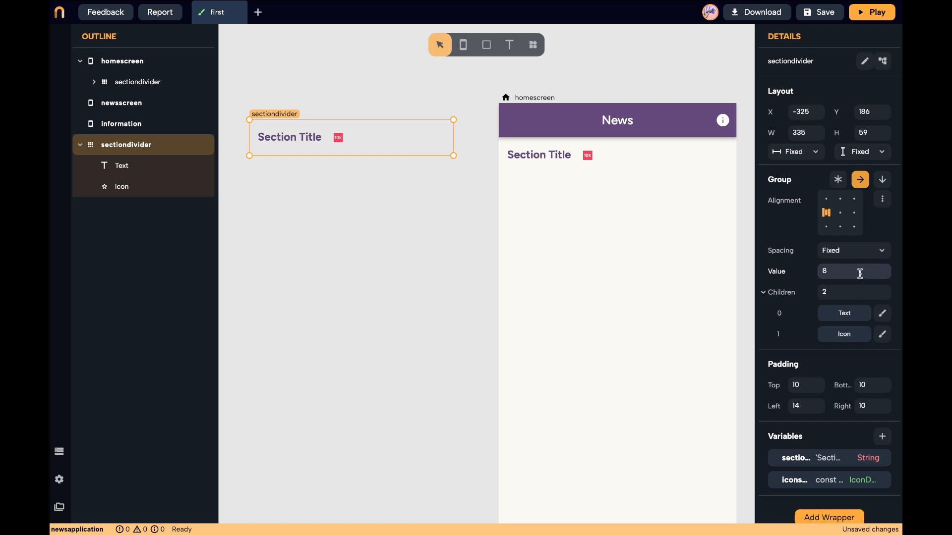
left_click(847, 271)
type("4")
key("Return")
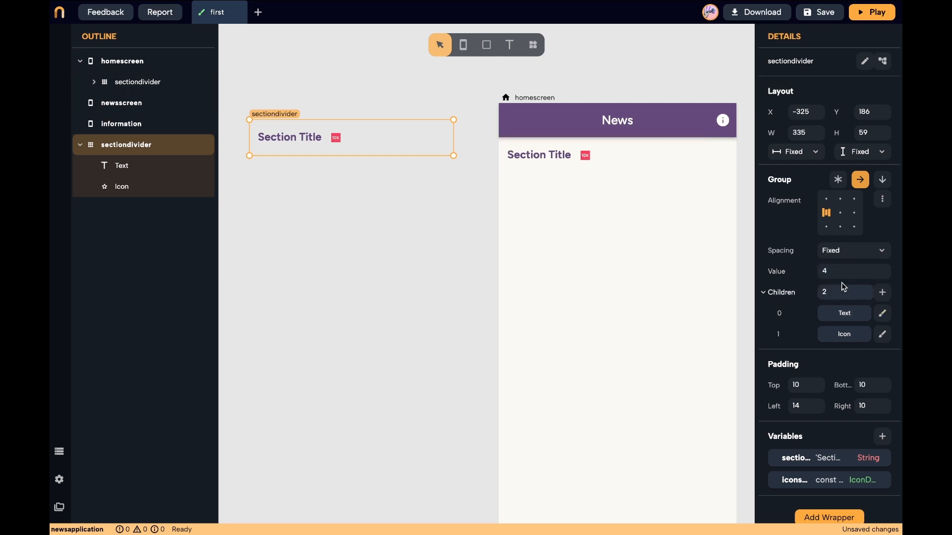
Give the sectiondivider component's title text automatic sizing and widen the spacing between title and icon
left_click(550, 153)
left_click(796, 130)
left_click(792, 186)
left_click(863, 131)
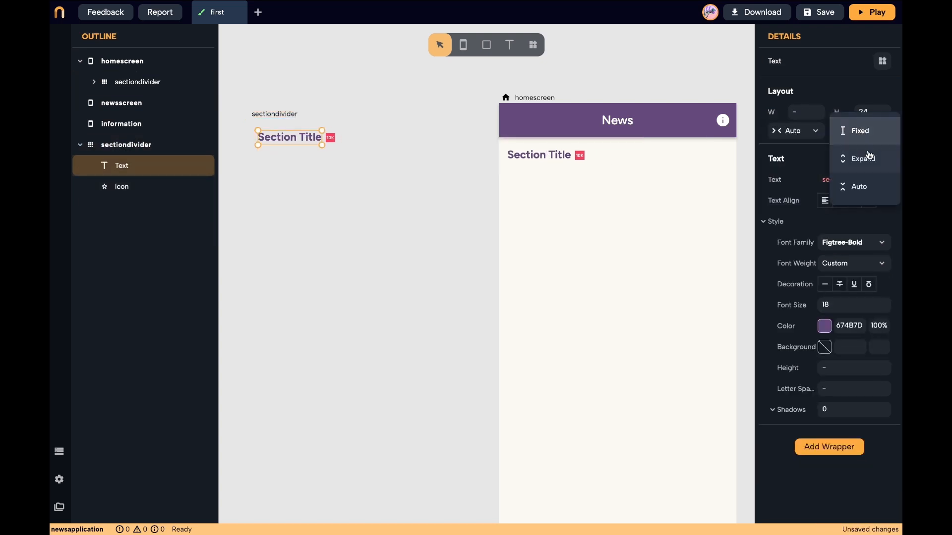
left_click(397, 196)
left_click(397, 143)
left_click(847, 271)
left_click(286, 177)
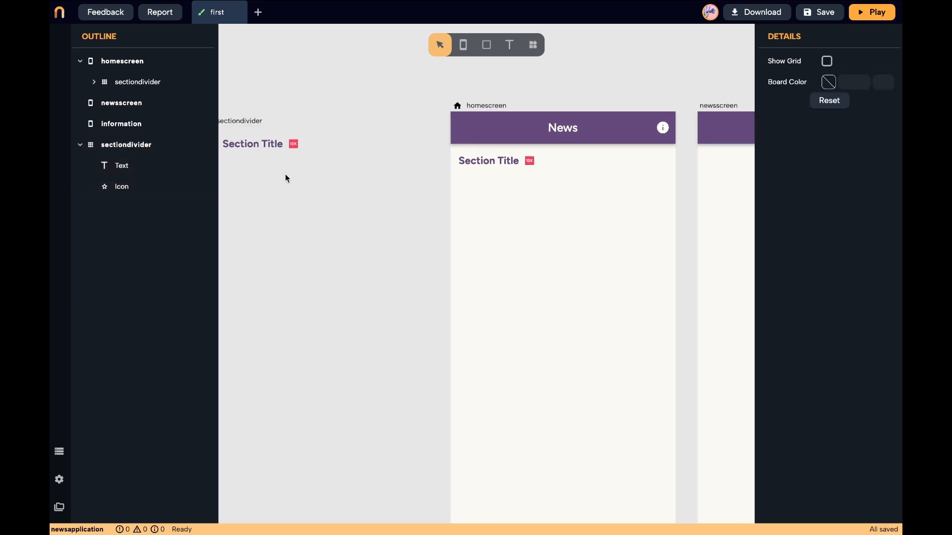
Set the width of the homescreen's section divider to Expand and place a duplicate of it directly below
left_click(535, 166)
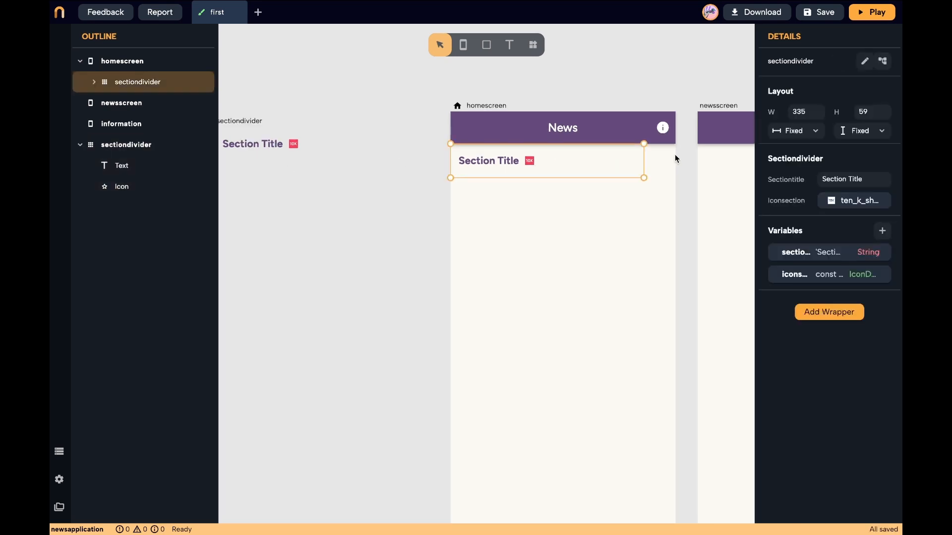
left_click(795, 130)
left_click(796, 159)
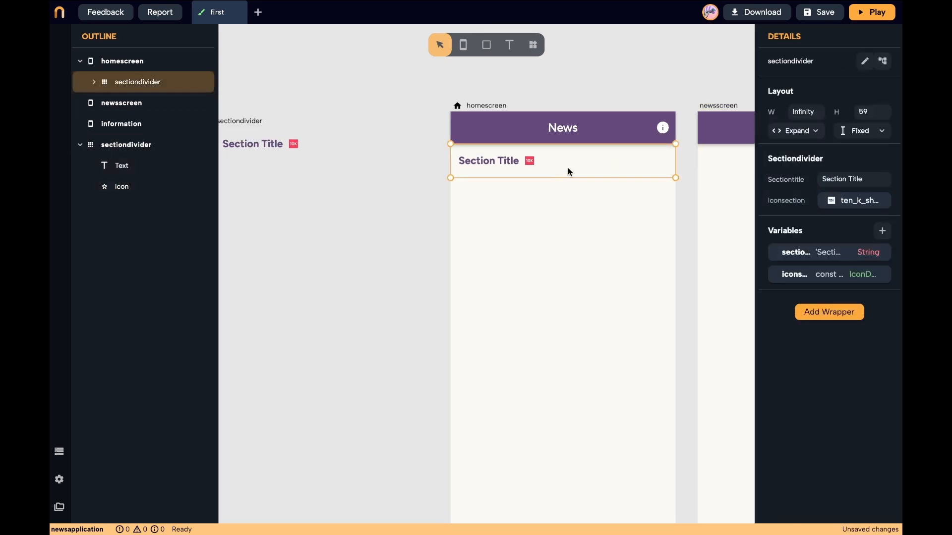
key("ctrl+c")
key("ctrl+v")
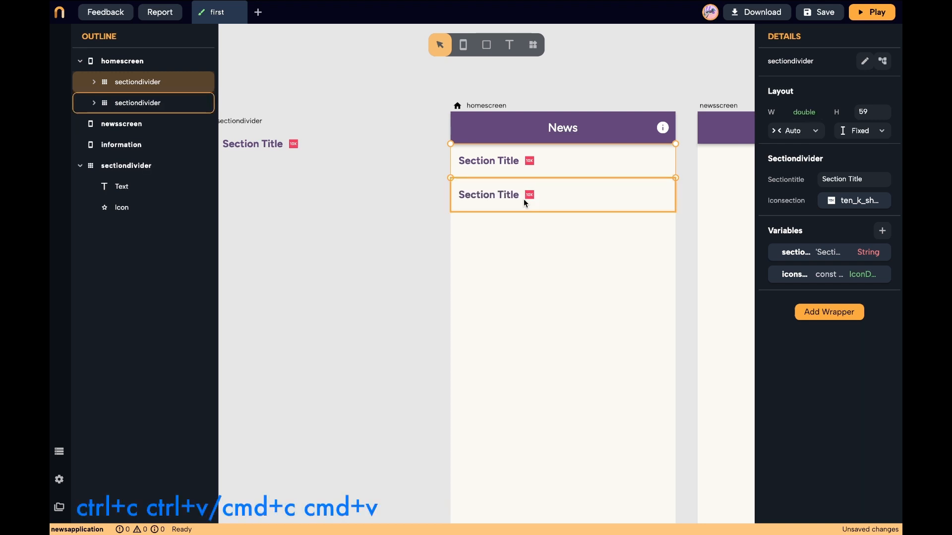
Title the homescreen's second section divider "Discover" and give it a newspaper icon found by searching for "news"
left_click(533, 196)
left_click(853, 181)
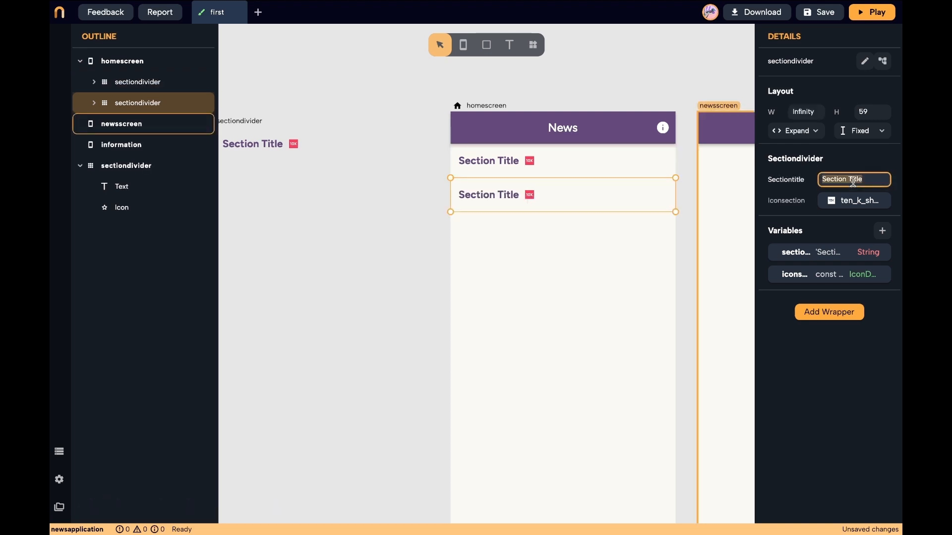
type("Discover")
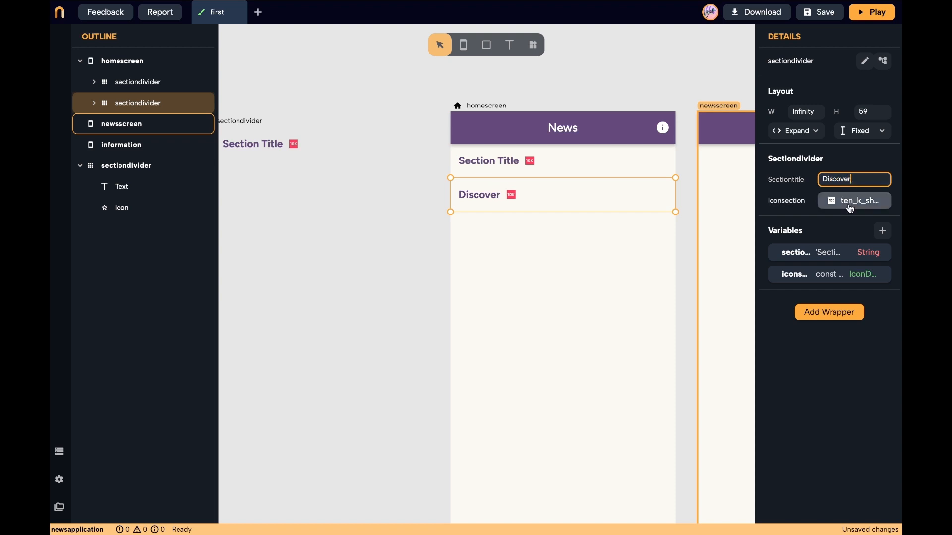
left_click(850, 201)
type("new")
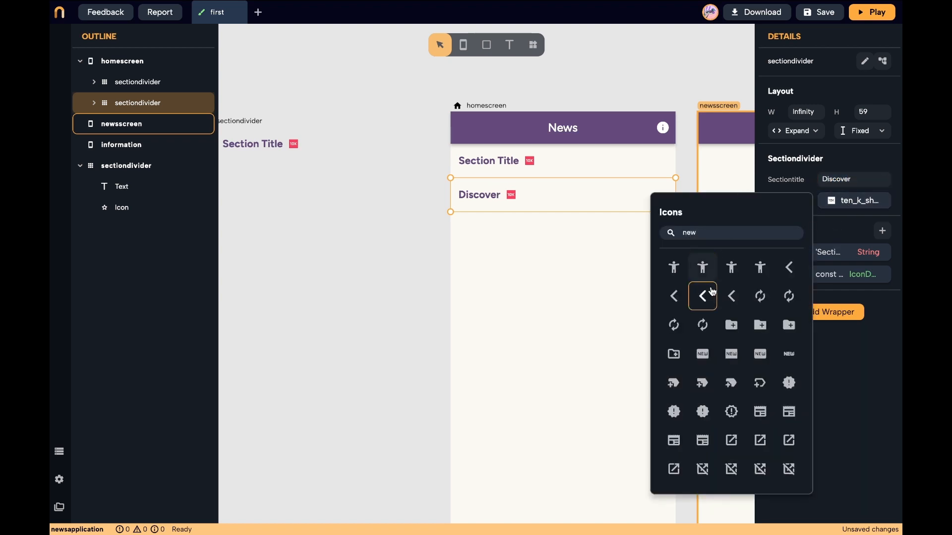
type("s")
left_click(678, 269)
Title the homescreen's first section divider "Breaking News" and give it the first megaphone icon found by searching for "camp"
left_click(626, 160)
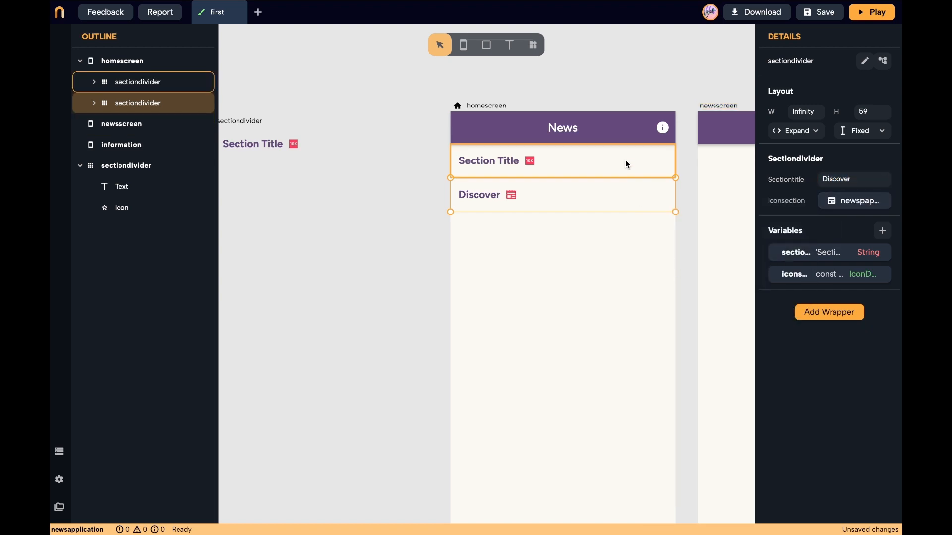
type("B")
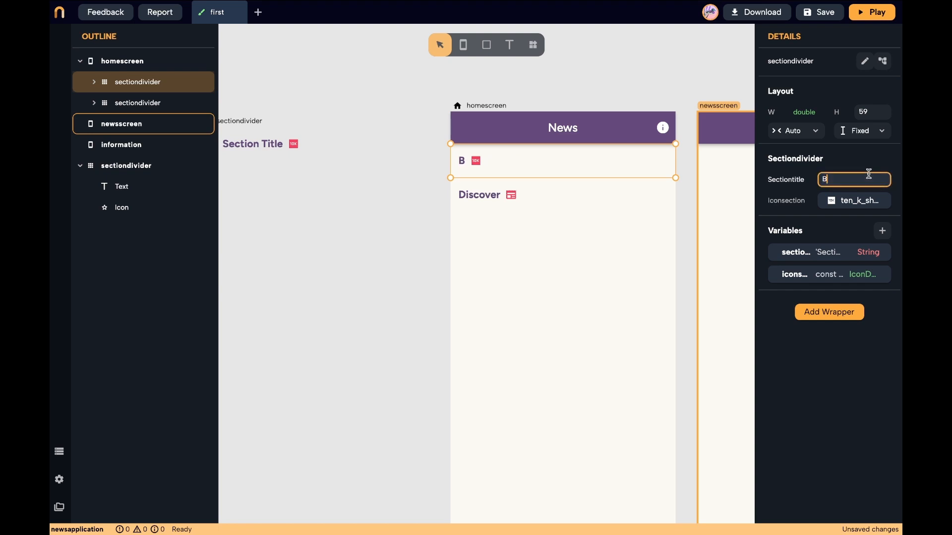
type("reaking New")
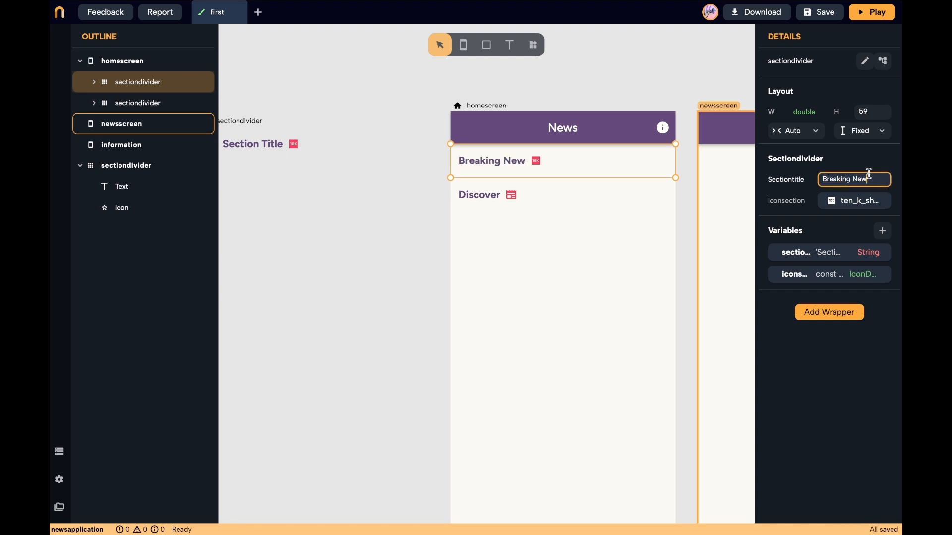
type("s")
left_click(823, 200)
type("camp")
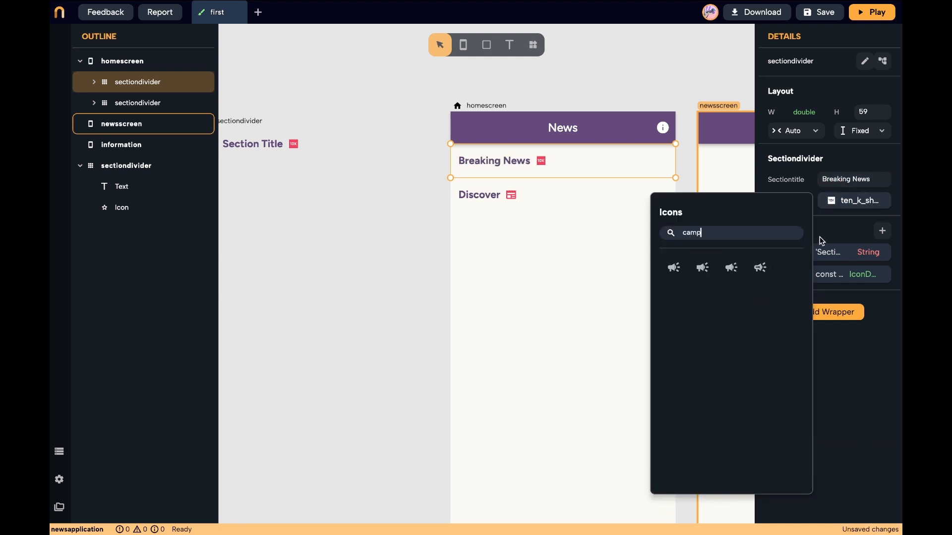
left_click(673, 267)
left_click(536, 73)
Draw a container about 215 by 293 on the empty board and place it below the sectiondivider component
scroll(536, 72, "up", 3)
left_click(486, 45)
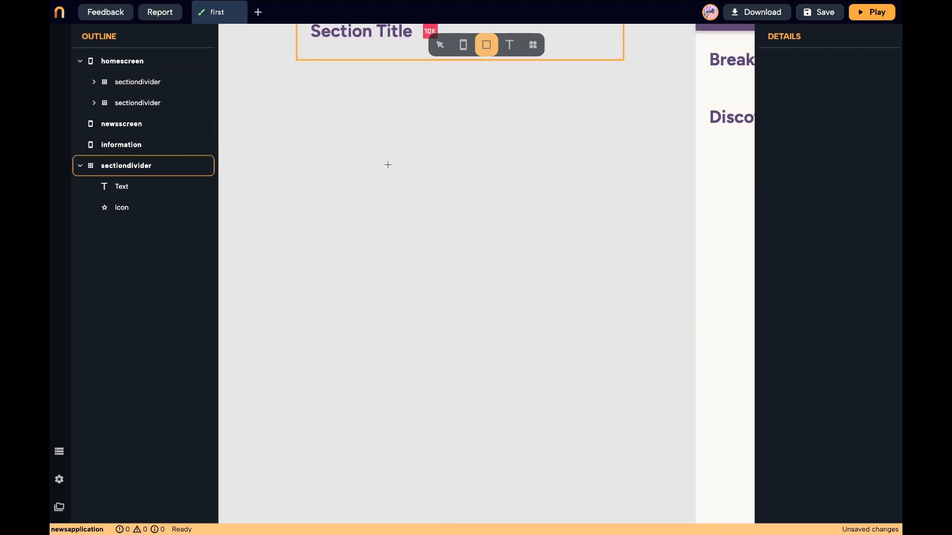
mouse_move(359, 147)
left_mouse_down()
mouse_move(500, 304)
mouse_move(521, 385)
mouse_move(559, 436)
mouse_move(569, 433)
left_mouse_up()
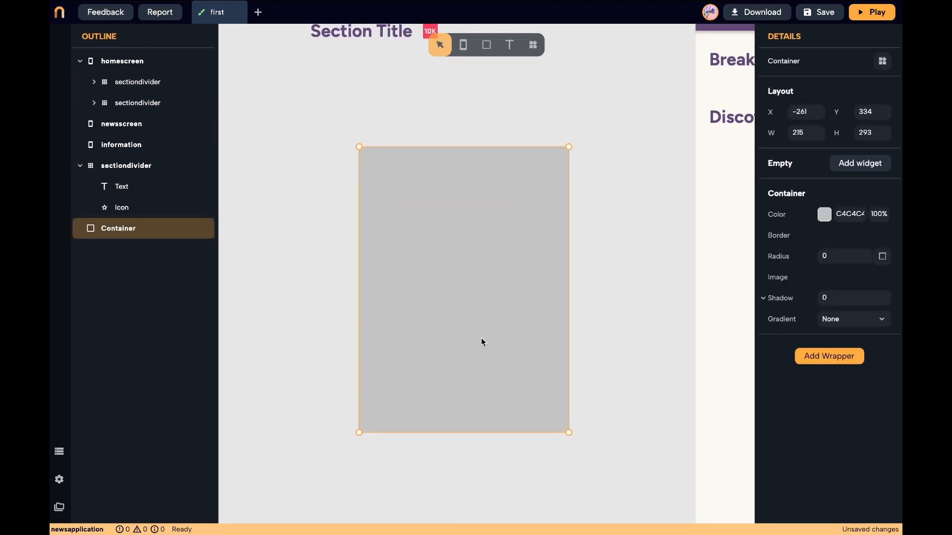
left_click_drag(481, 342, 430, 282)
Add a text reading "This is a title" in the lower part of the container
left_click(509, 44)
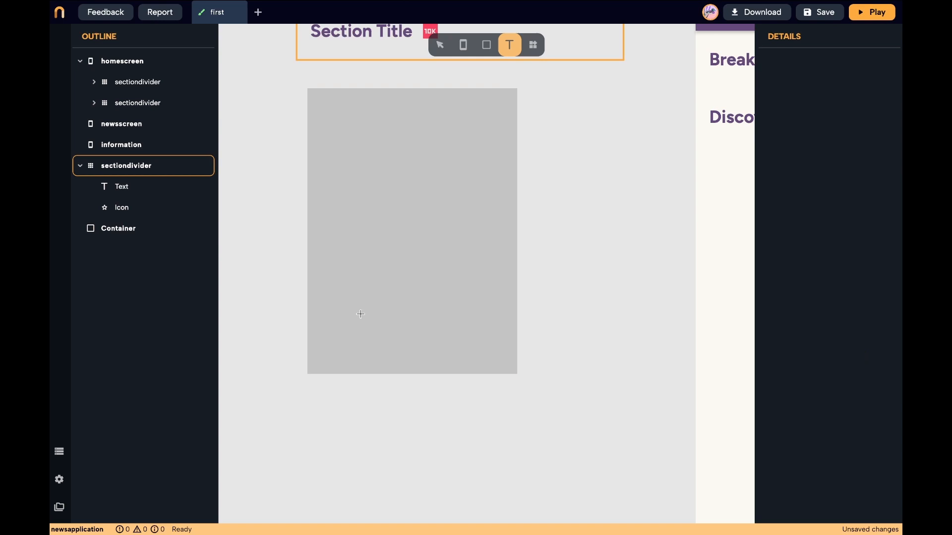
left_click(329, 291)
type("This is a titl")
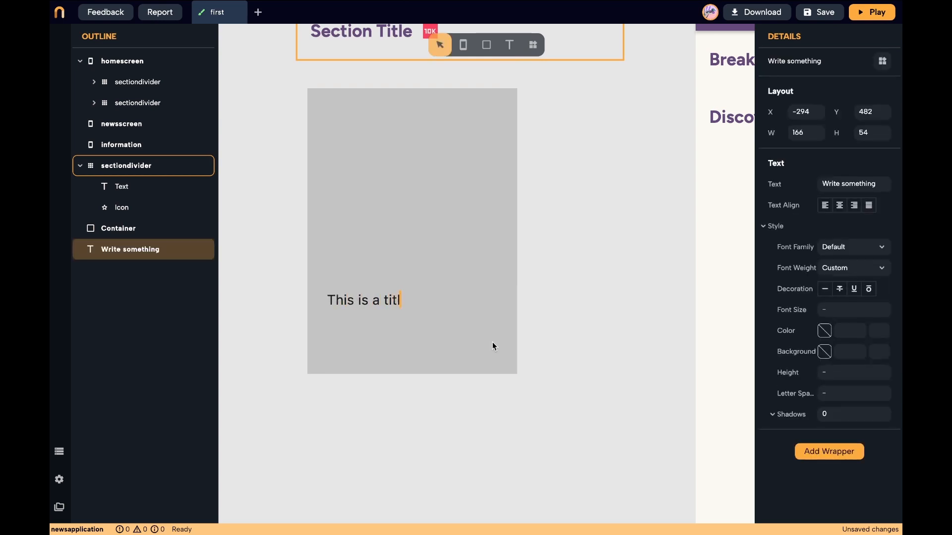
type("e")
Style the container's title text in Figtree-Medium at font size 22, with Auto width and height
left_click(842, 310)
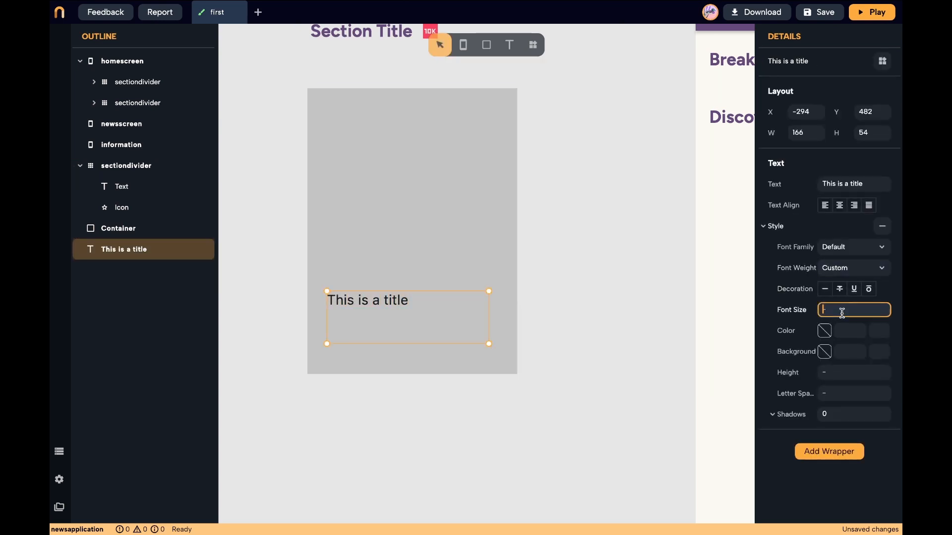
type("22")
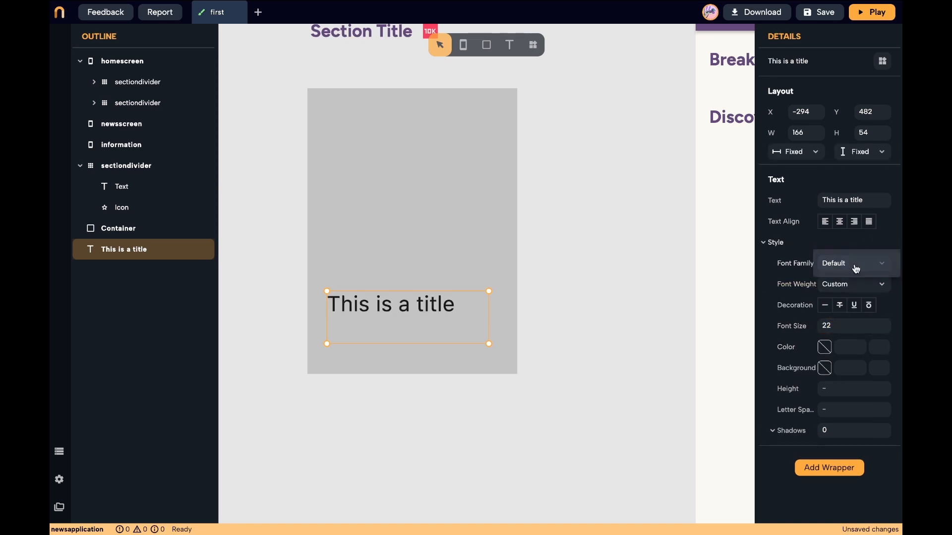
left_click(872, 263)
left_click(842, 206)
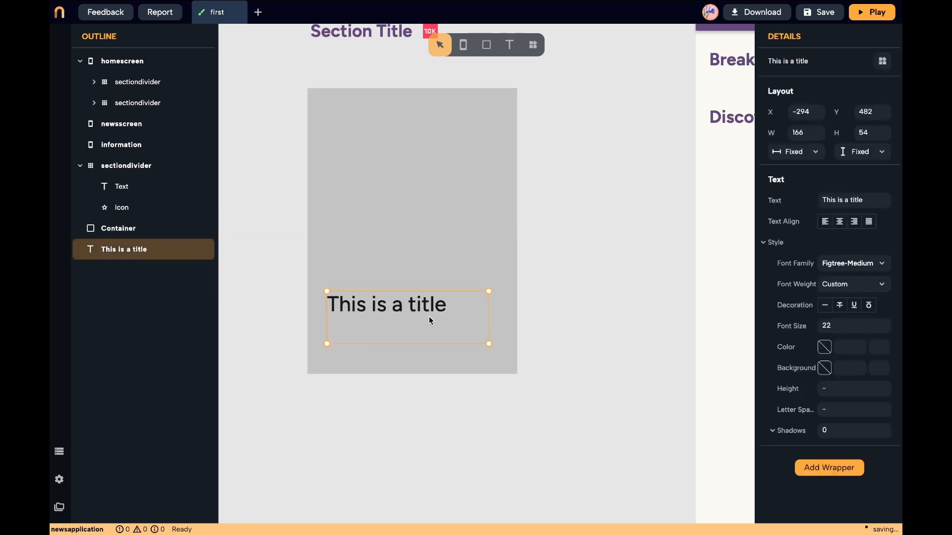
left_click(807, 154)
left_click(808, 178)
left_click(862, 151)
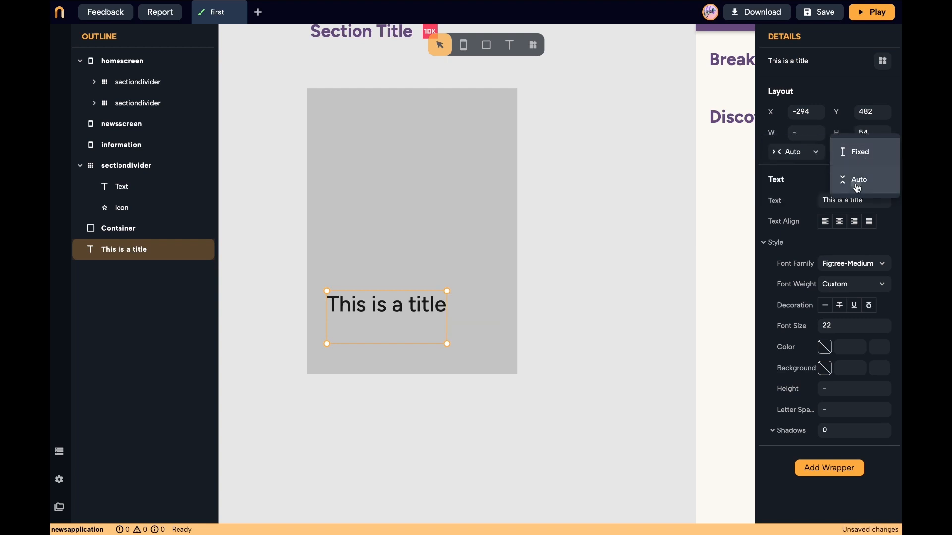
left_click(859, 181)
left_click(654, 257)
Duplicate the container's title text below itself, change the copy to "Date" and set its font size to 10
left_click(379, 305)
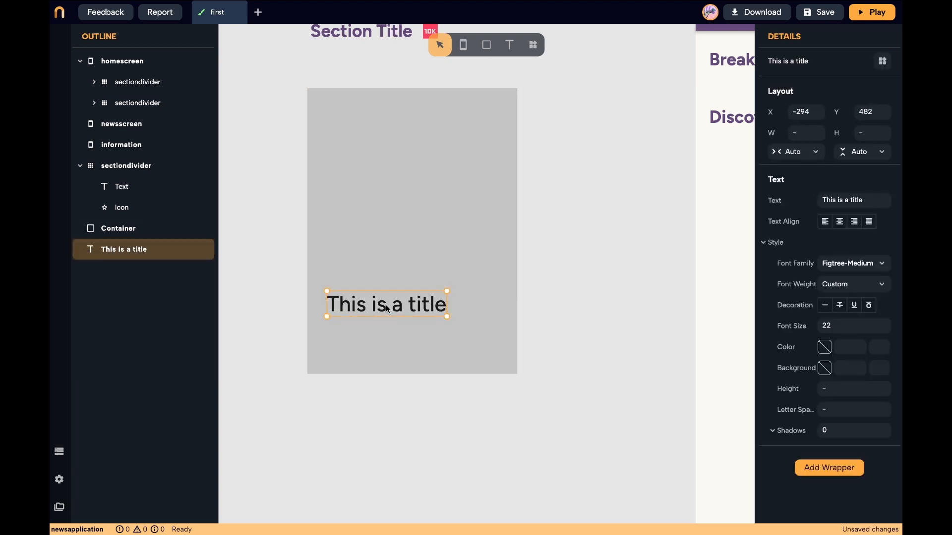
left_click(520, 293)
left_click(411, 307)
key("ctrl+d")
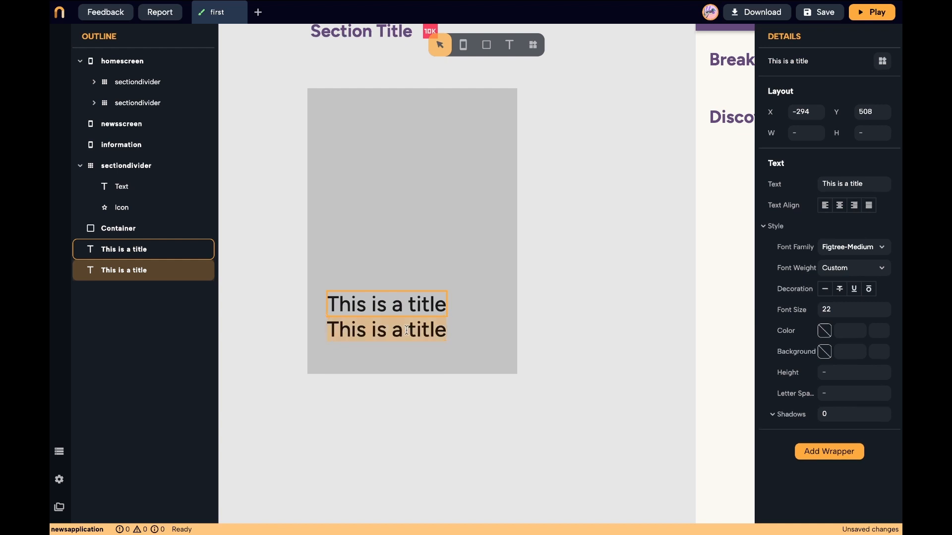
type("Date")
left_click(849, 310)
type("10")
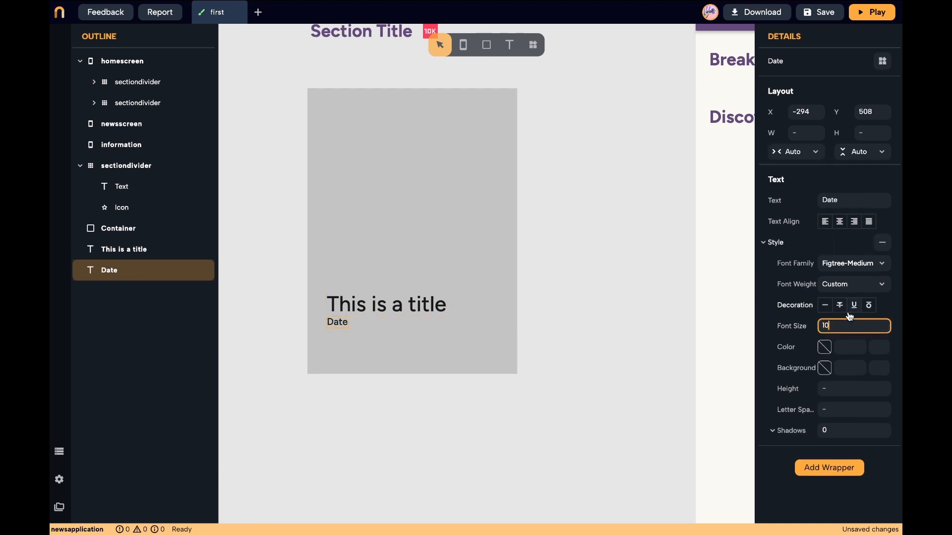
left_click(554, 333)
Group the container with both texts in a vertical layout, aligned bottom left with a fixed spacing of 8
left_click_drag(566, 234, 218, 450)
key("ctrl+g")
left_click(882, 163)
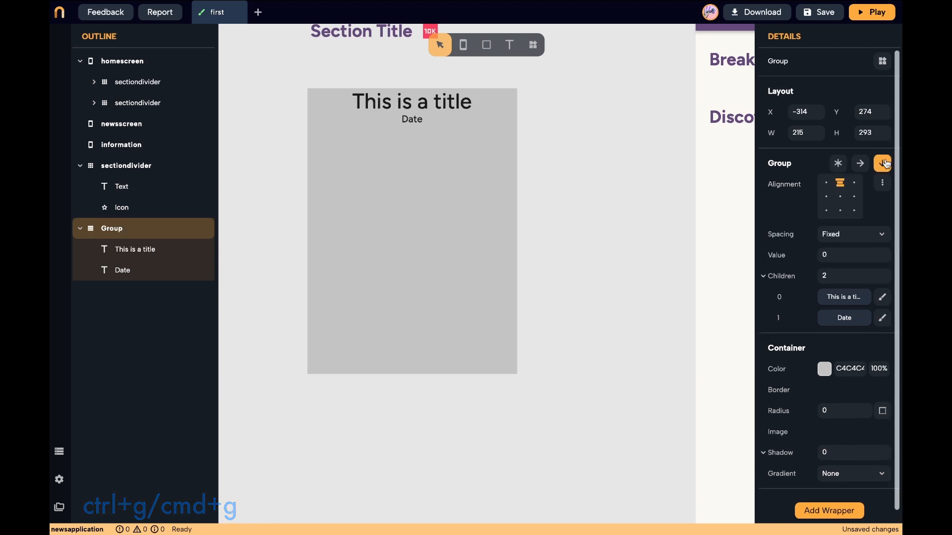
left_click(825, 210)
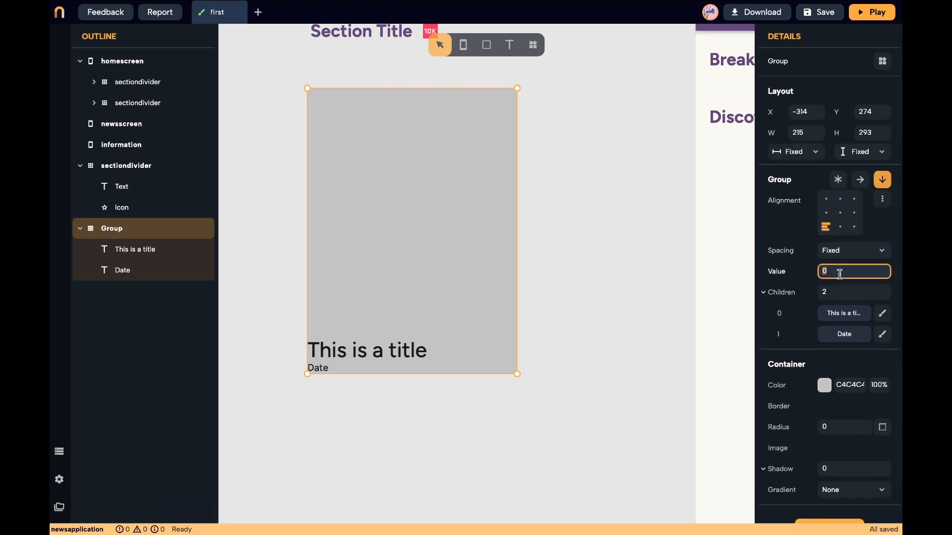
type("8")
Wrap the card group in a Padding of 10 on all sides and move the padding inside the container
scroll(840, 271, "down", 1)
left_click(828, 504)
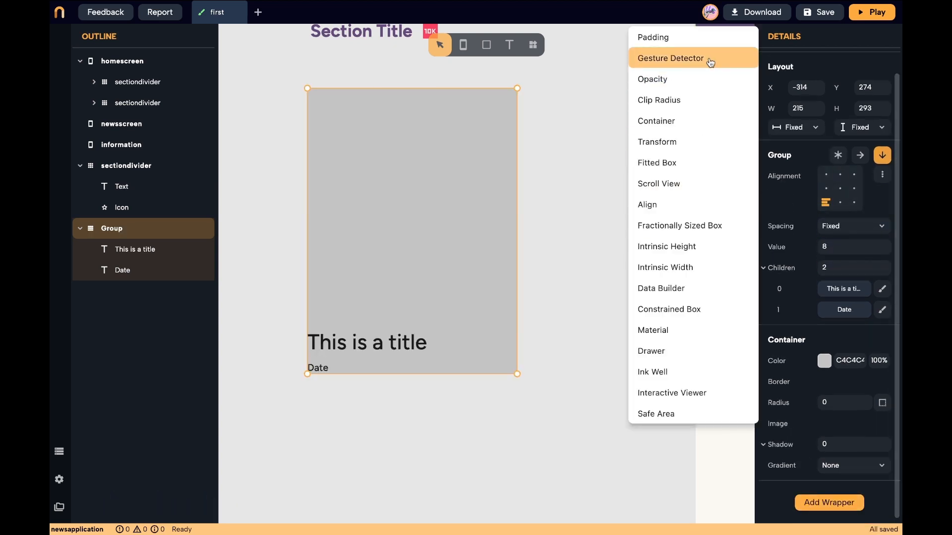
left_click(694, 37)
scroll(765, 347, "down", 2)
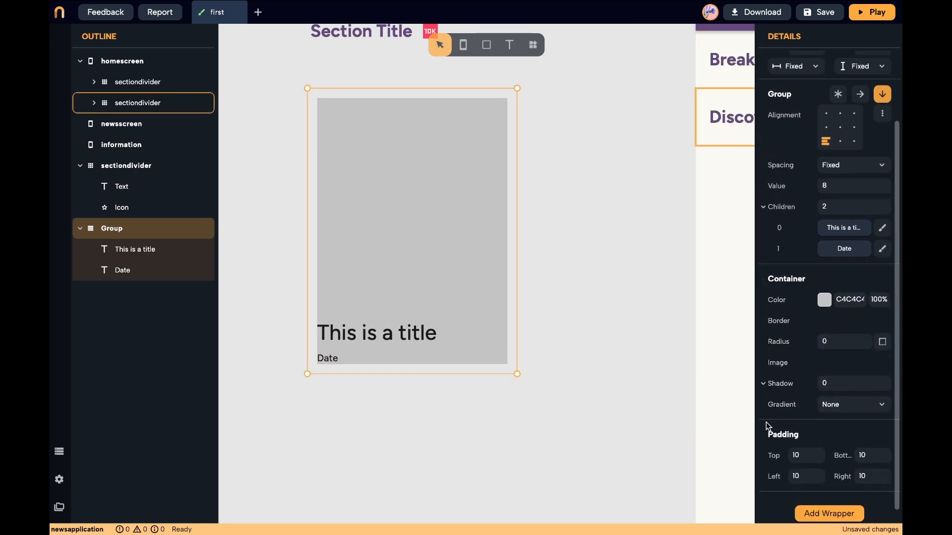
left_click_drag(765, 427, 770, 277)
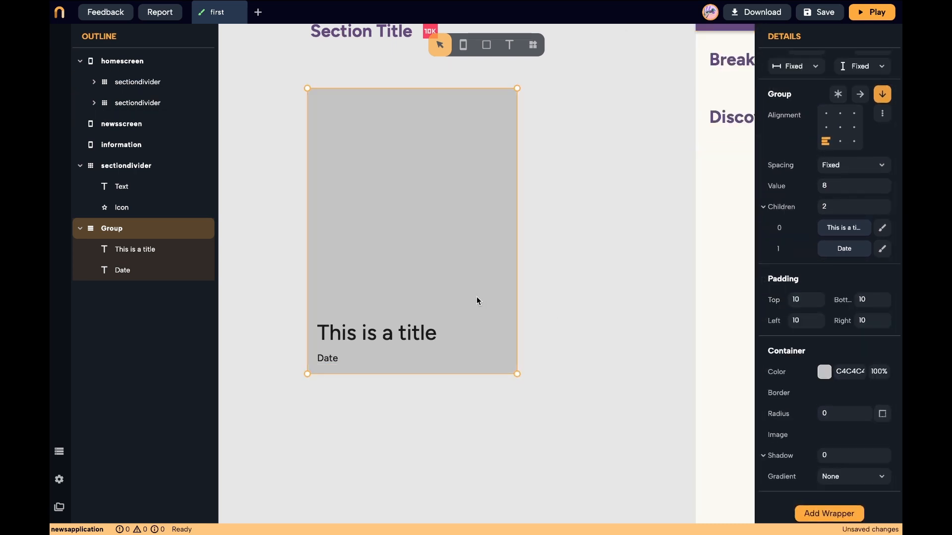
scroll(477, 301, "down", 3)
scroll(477, 301, "up", 2)
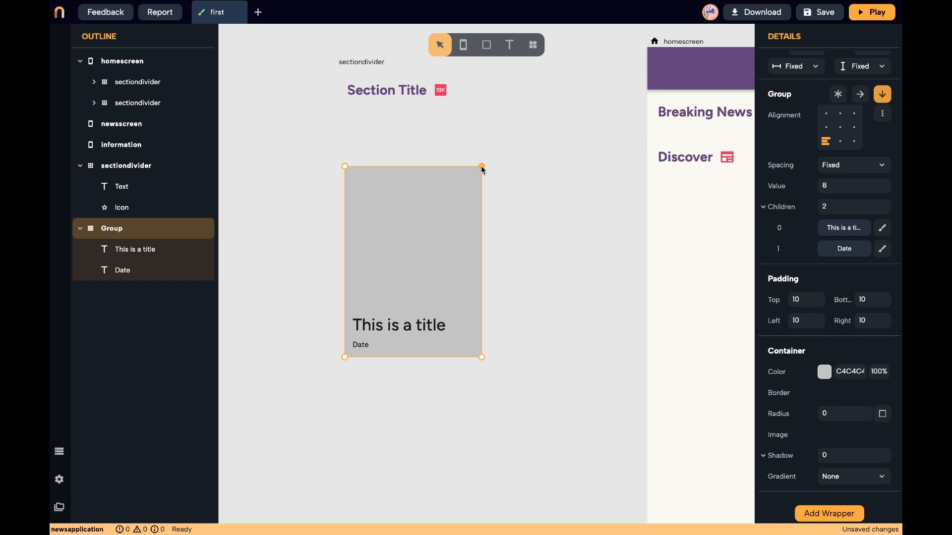
Add a network image with cover fit as the background of the card group's container
left_click(417, 328)
scroll(882, 367, "down", 2)
left_click(882, 421)
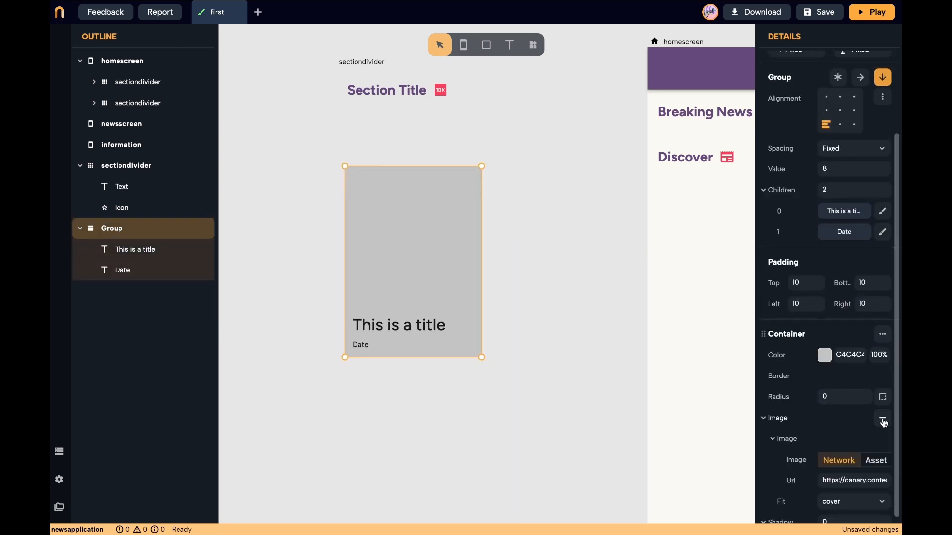
left_click(408, 325)
key("Escape")
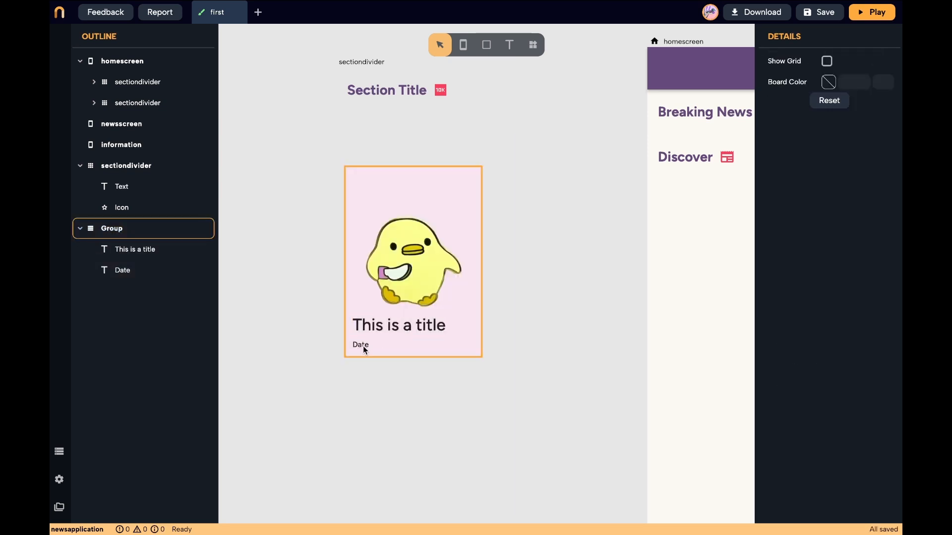
Set the color of the card's title and Date texts to white (FFFFFF)
left_click(363, 346)
left_click(386, 337)
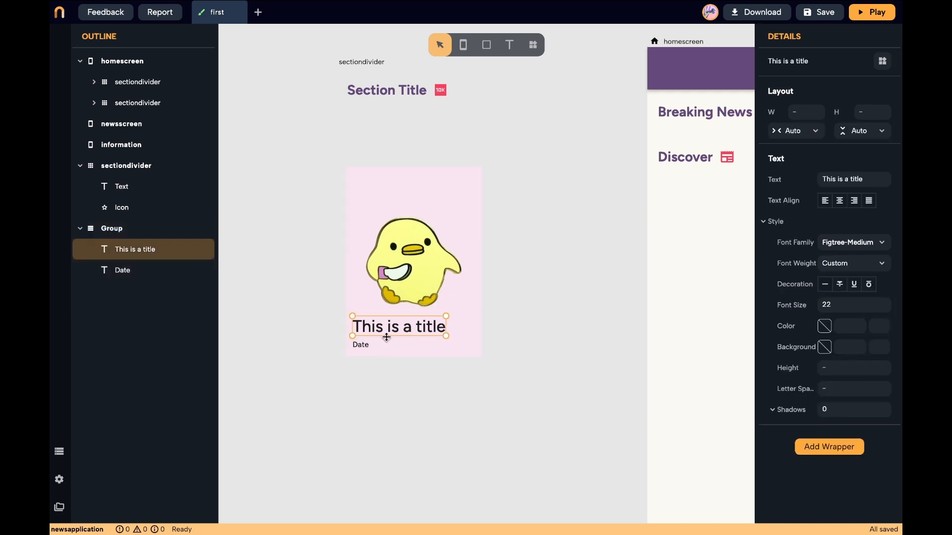
left_click(361, 345, "shift")
left_click(825, 325)
left_click(530, 284)
scroll(528, 287, "down", 2)
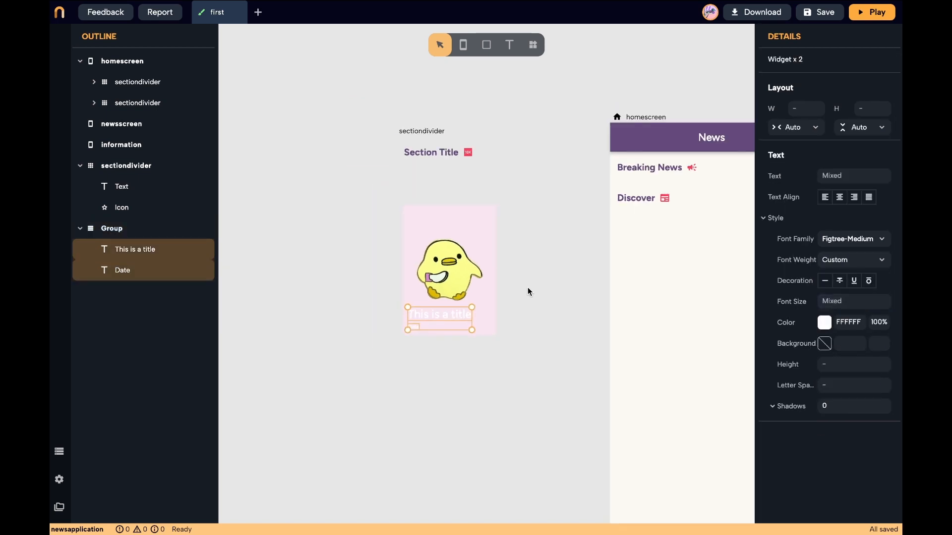
left_click(528, 288)
Create a component from the card group and name it "breakingnewscard"
left_click(379, 278)
left_click(883, 60)
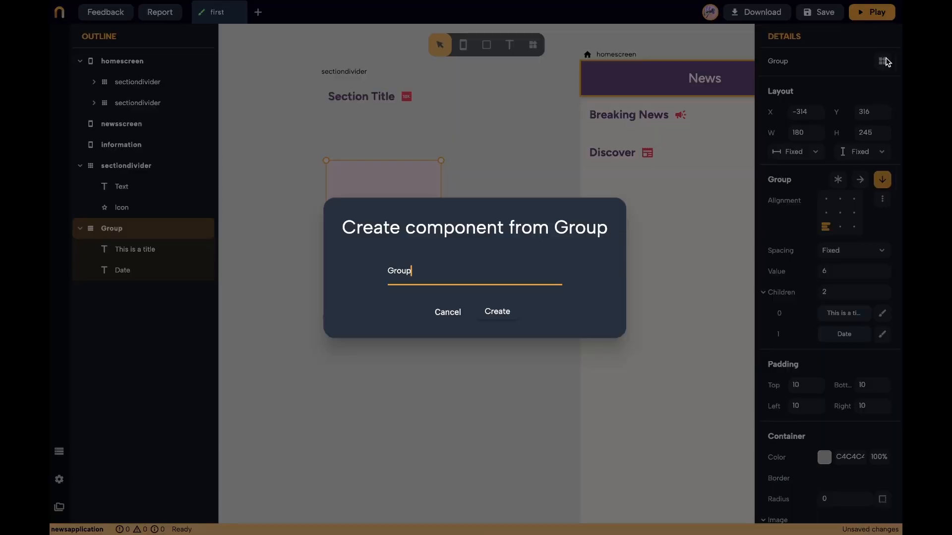
type("breakingnewscard")
left_click(497, 311)
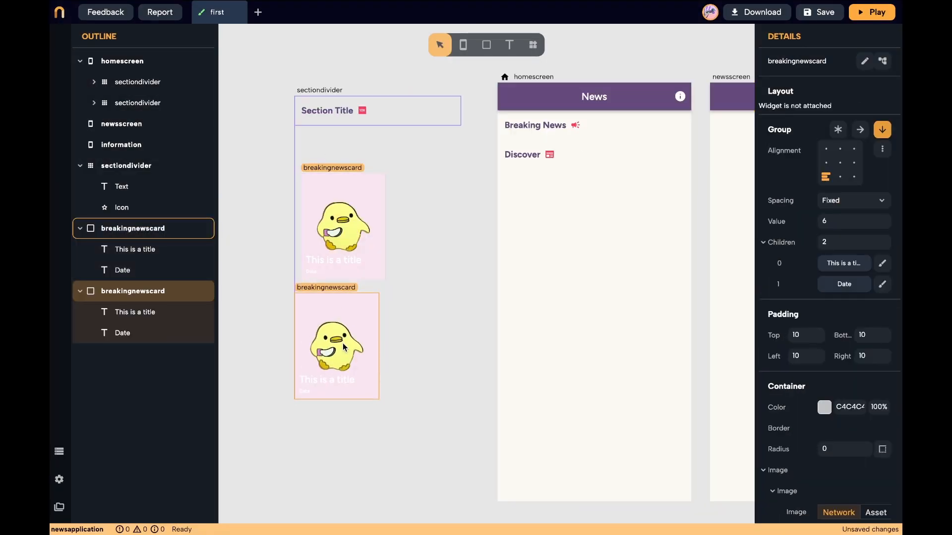
Duplicate the second breakingnewscard beside itself and group the two lower cards in a horizontal layout
key("ctrl+d")
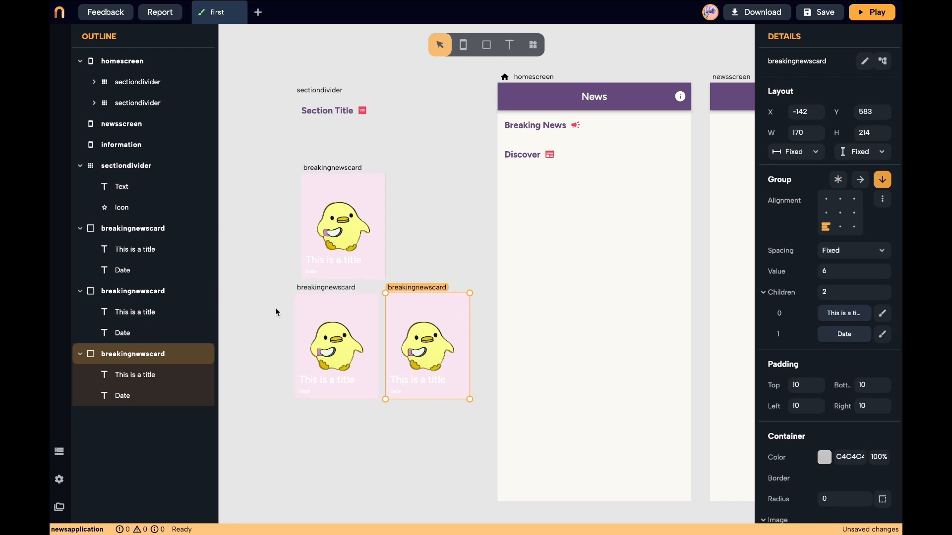
left_click_drag(276, 306, 468, 401)
key("ctrl+g")
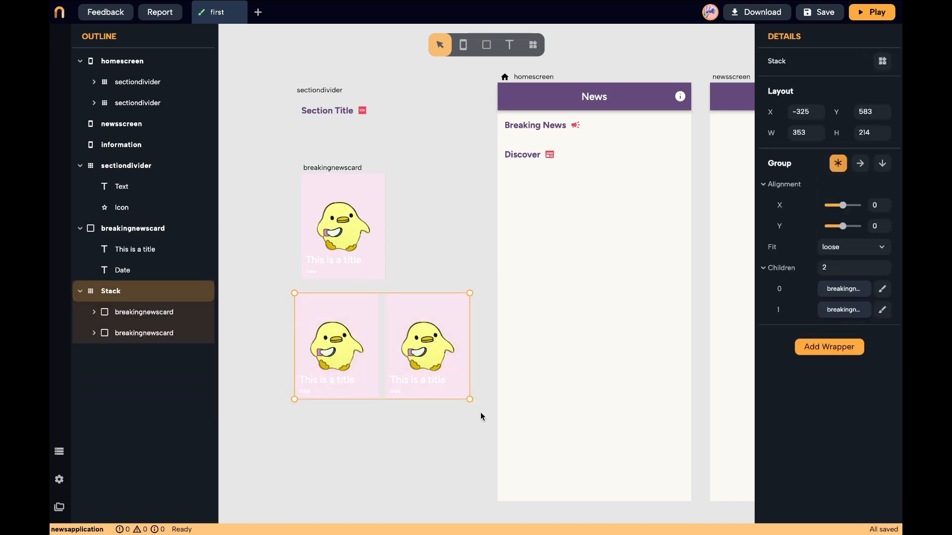
left_click(860, 180)
Move the card group into homescreen below the Discover divider and set its width to Expand
left_click_drag(404, 374, 590, 218)
left_click(796, 130)
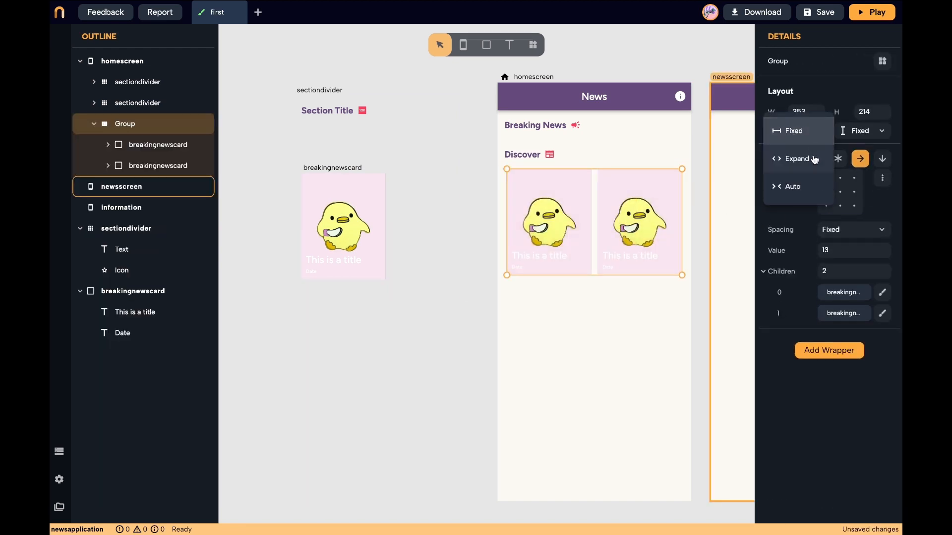
left_click(808, 156)
Wrap the homescreen card group in a Padding with top 0, bottom 0 and left 14
left_click(828, 351)
left_click(704, 61)
double_click(796, 365)
type("0")
double_click(854, 364)
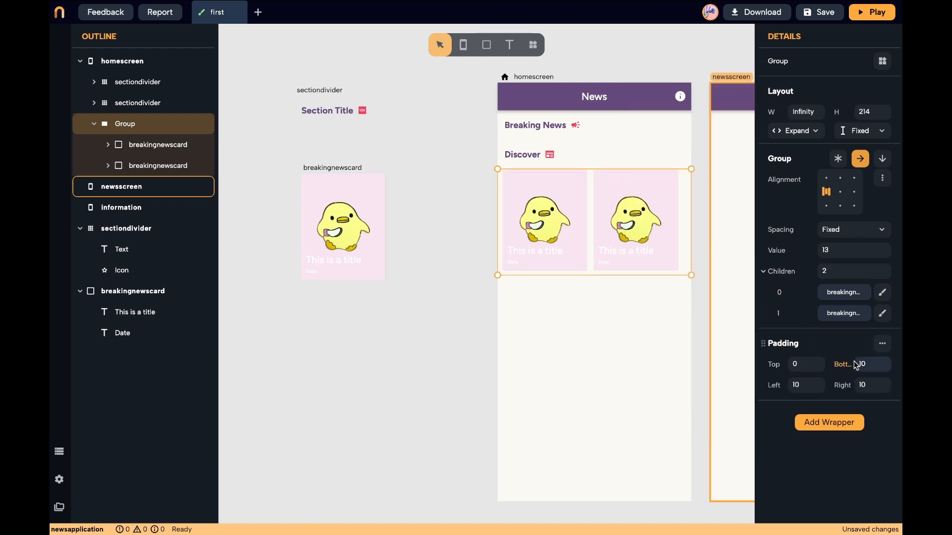
type("0")
double_click(810, 390)
type("14")
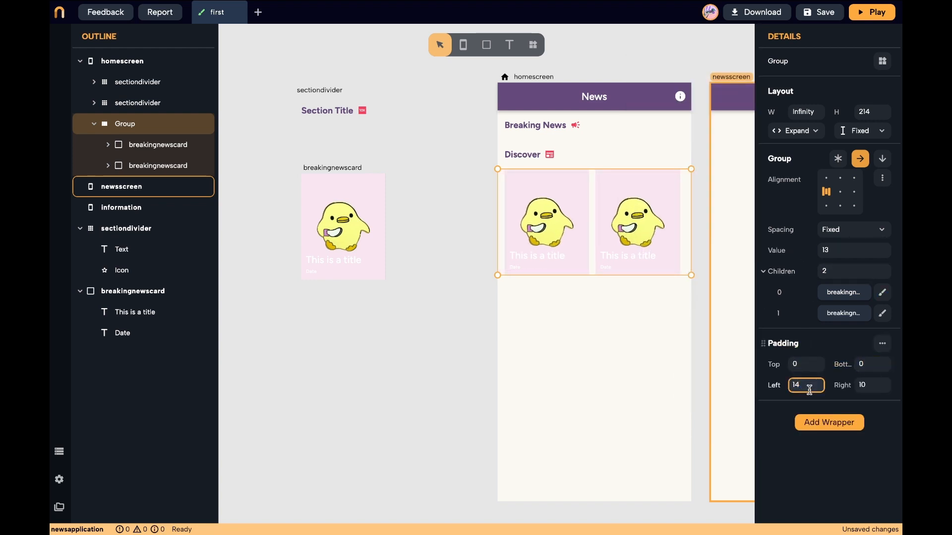
Set the card group's spacing value to 12 and its number of children to 5
double_click(822, 251)
type("12")
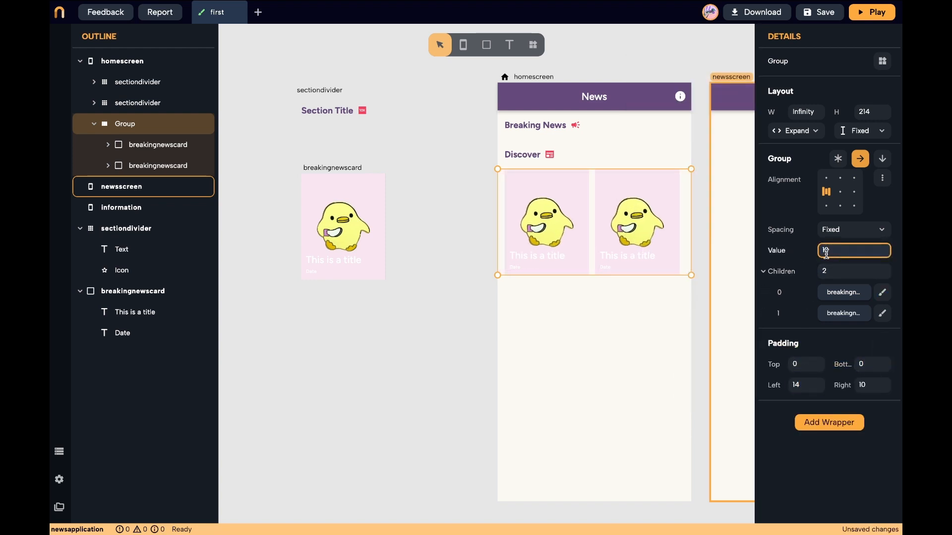
double_click(835, 272)
type("5")
Wrap the homescreen card group in a Scroll View
left_click(829, 485)
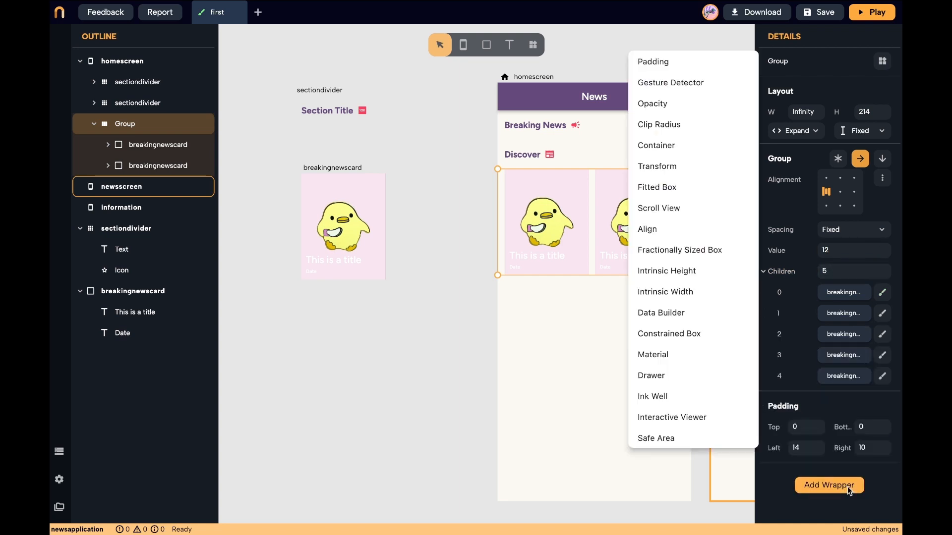
left_click(680, 206)
left_click(454, 304)
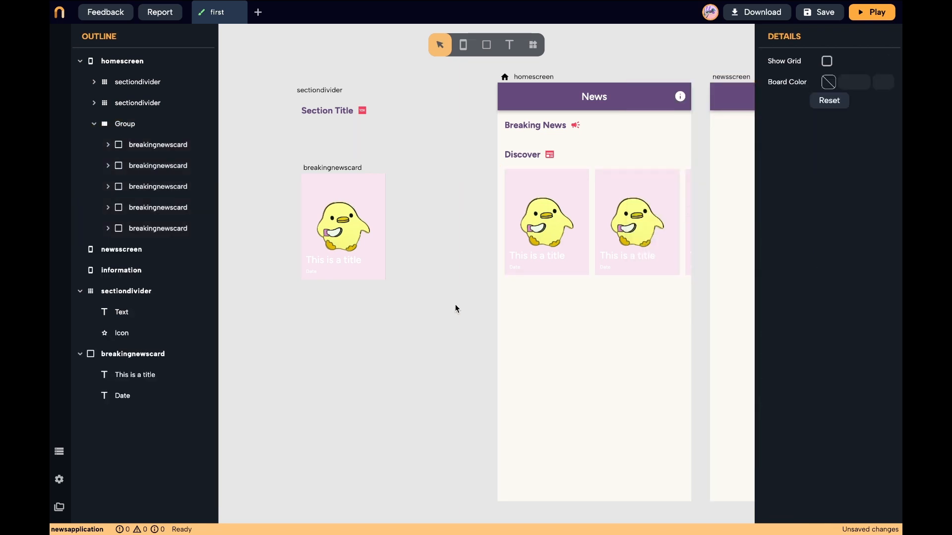
Preview the app and test the horizontal scrolling of the news cards, ending by closing the preview
left_click(878, 16)
scroll(498, 263, "right", 2)
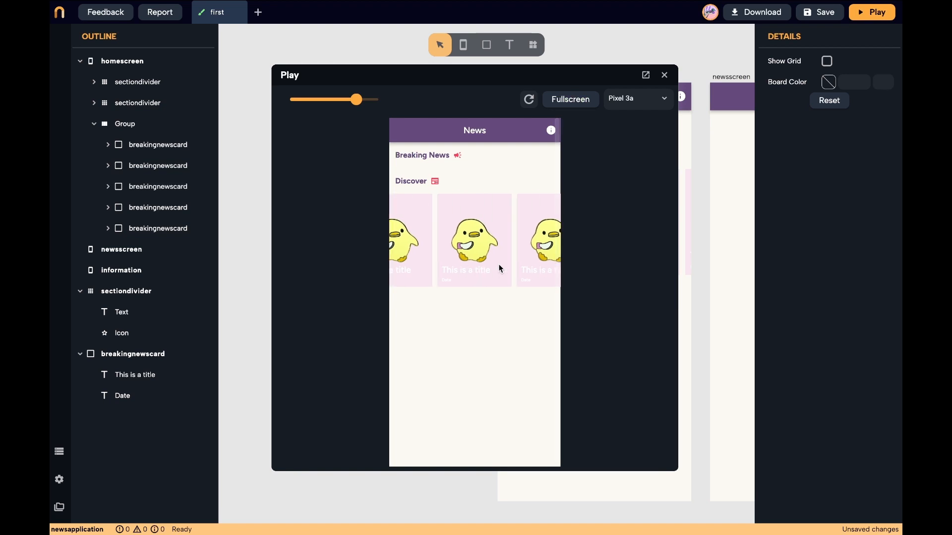
scroll(499, 264, "left", 2)
left_click(665, 74)
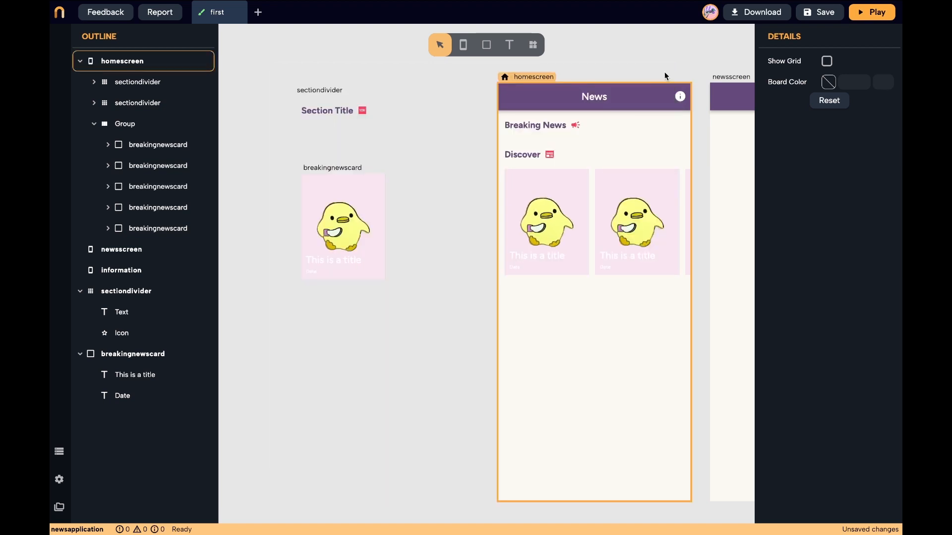
Move the Discover section divider below the breakingnewscard group on homescreen
left_click(609, 159)
key("alt+Down")
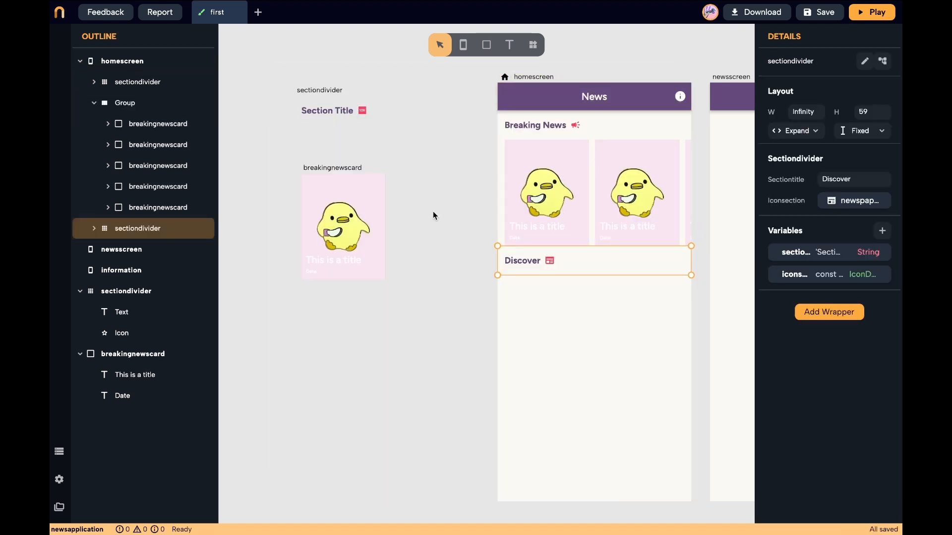
left_click(472, 290)
Create a String variable "image" in the breakingnewscard component and link it to the container image's URL
left_click(367, 234)
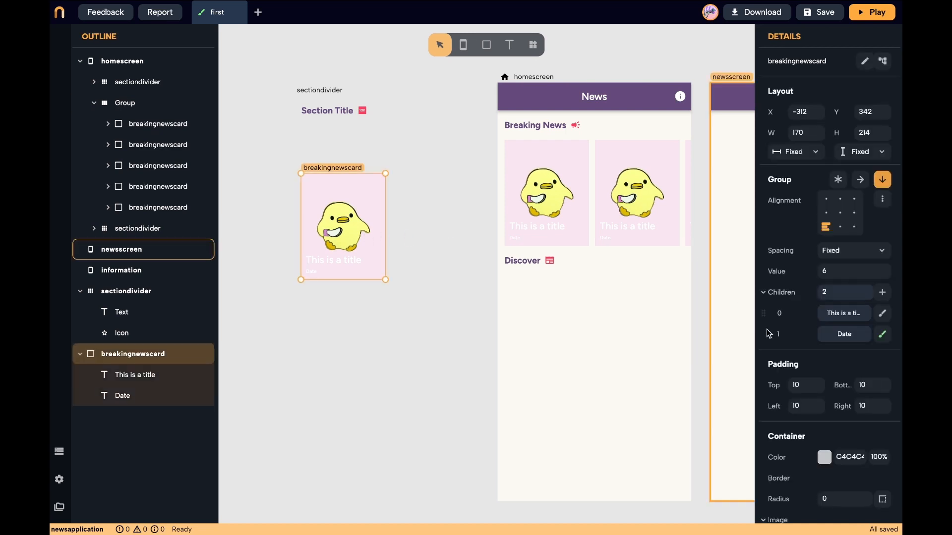
scroll(805, 404, "down", 3)
scroll(806, 405, "down", 1)
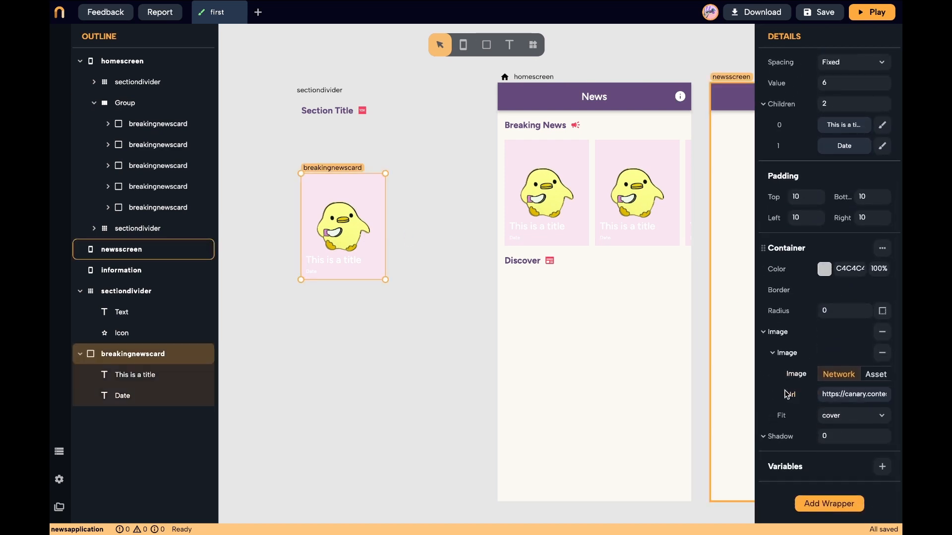
left_click(792, 398)
left_click(716, 461)
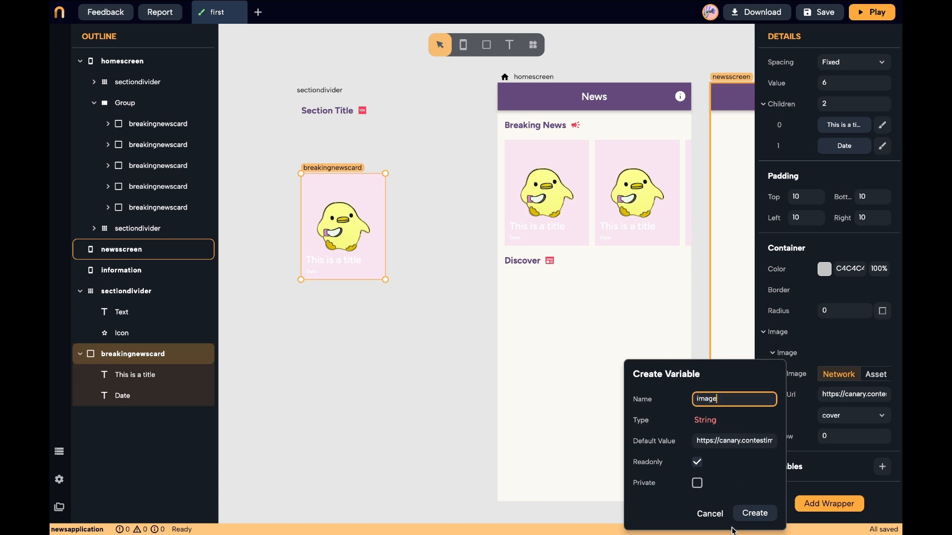
left_click(756, 513)
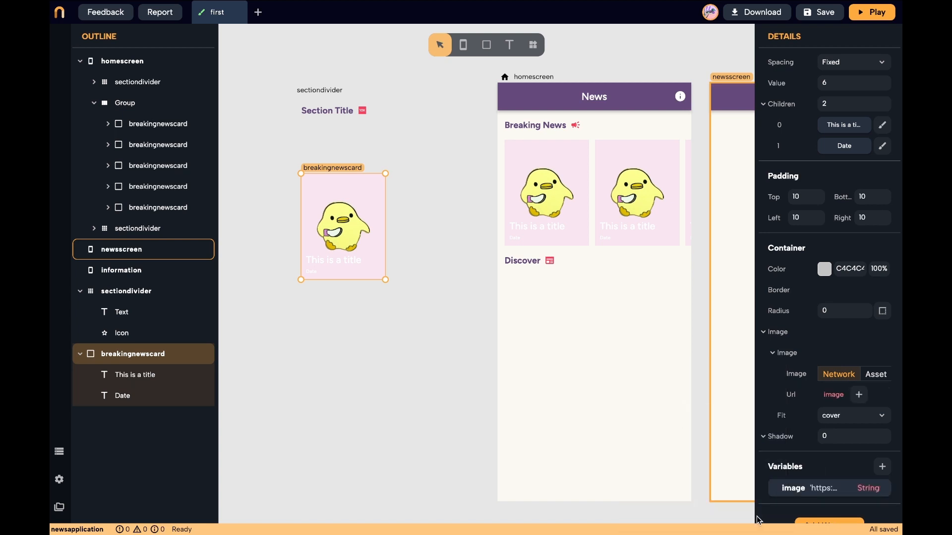
Create a String variable "title" linked to the breakingnewscard component's title text
left_click(309, 260)
left_click(785, 180)
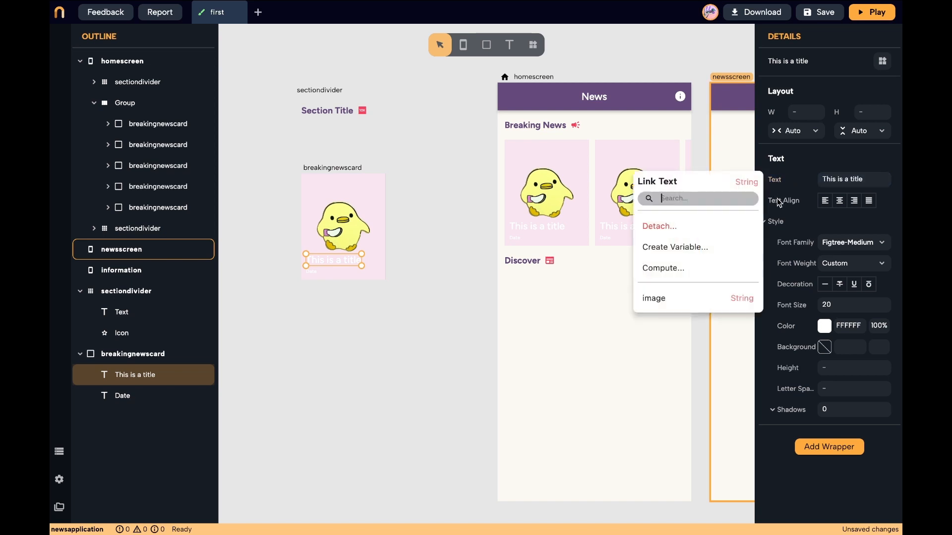
left_click(740, 250)
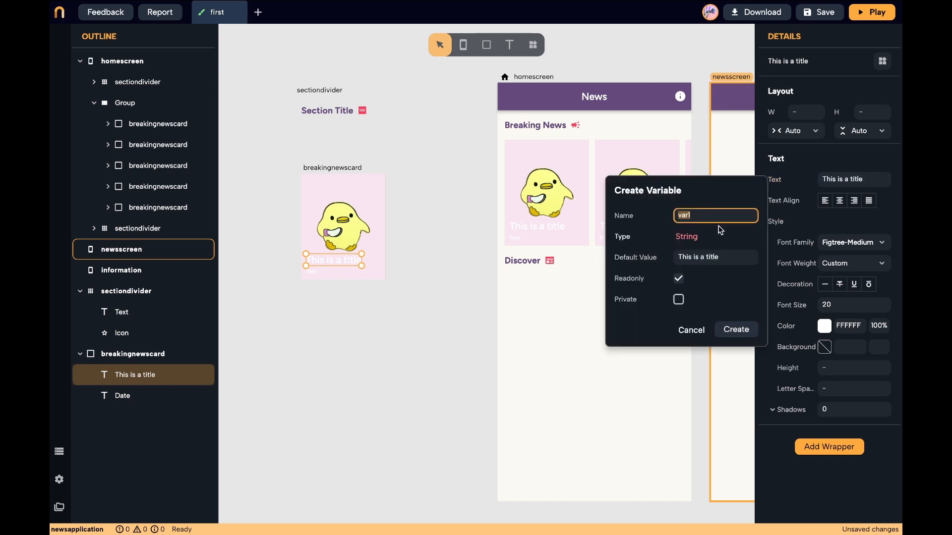
type("title")
left_click(745, 334)
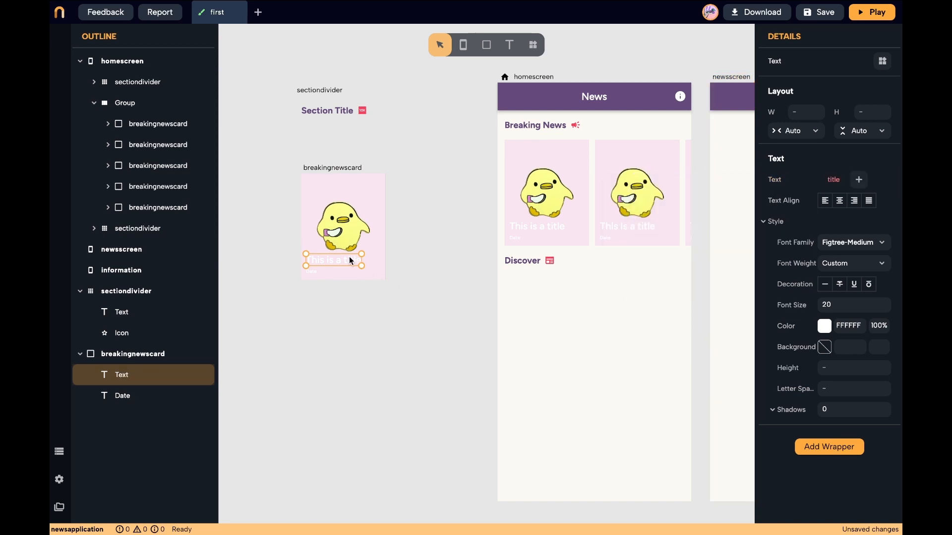
Create a String variable "date" linked to the breakingnewscard component's Date text
left_click(315, 273)
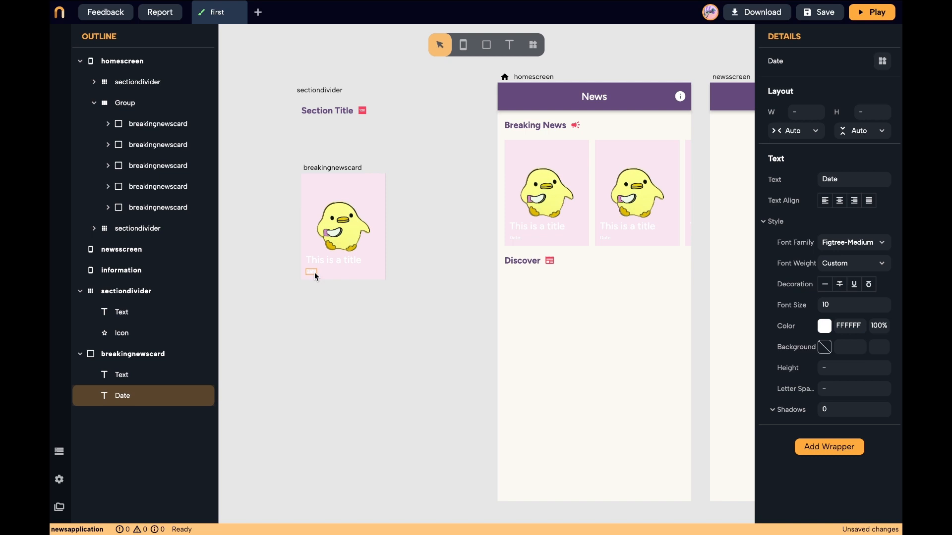
left_click(776, 182)
left_click(709, 244)
type("date")
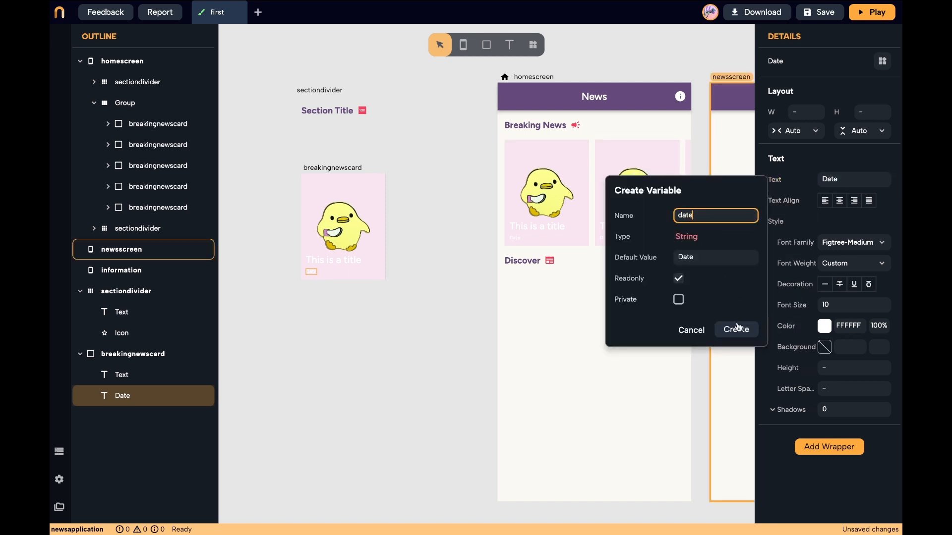
left_click(737, 328)
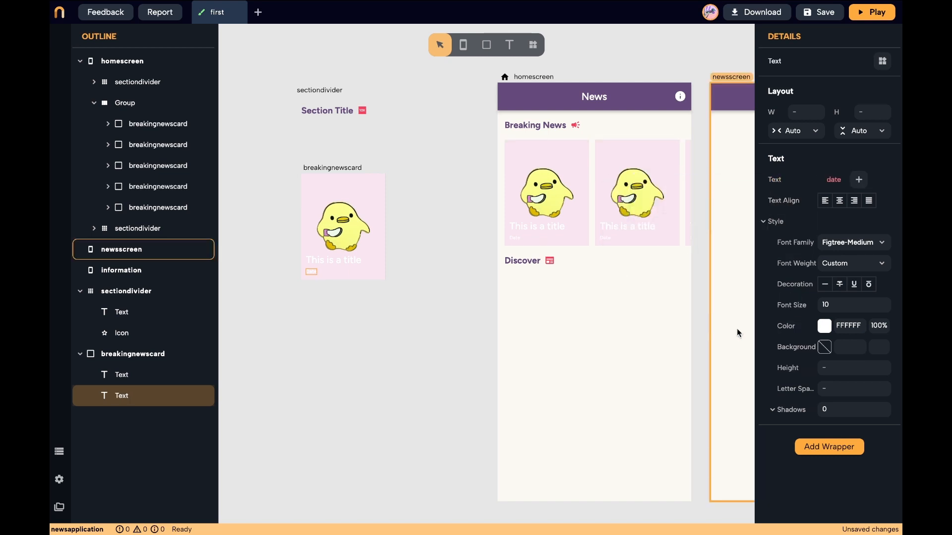
key("Escape")
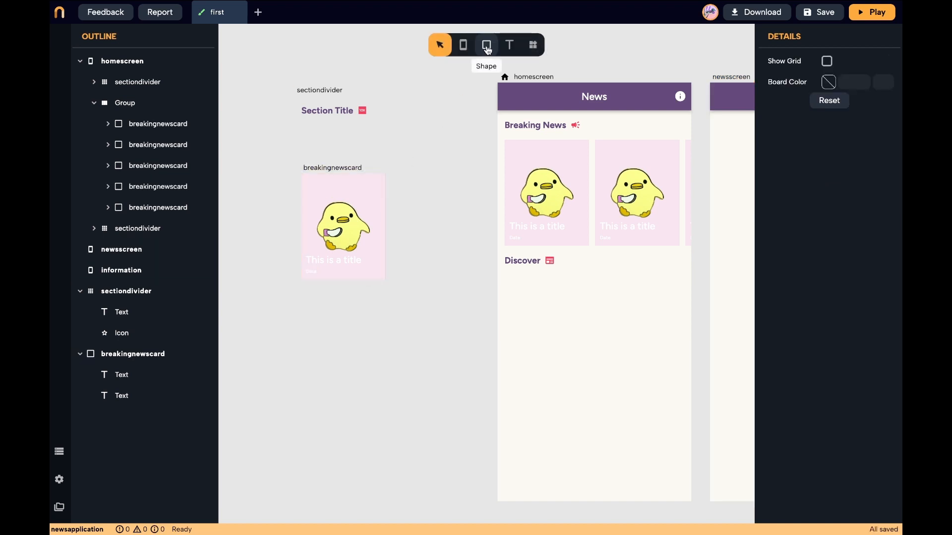
Draw a container below the breakingnewscard component, size it 70 by 70 and align it with the card's left edge
left_click(487, 49)
left_click_drag(320, 310, 329, 325)
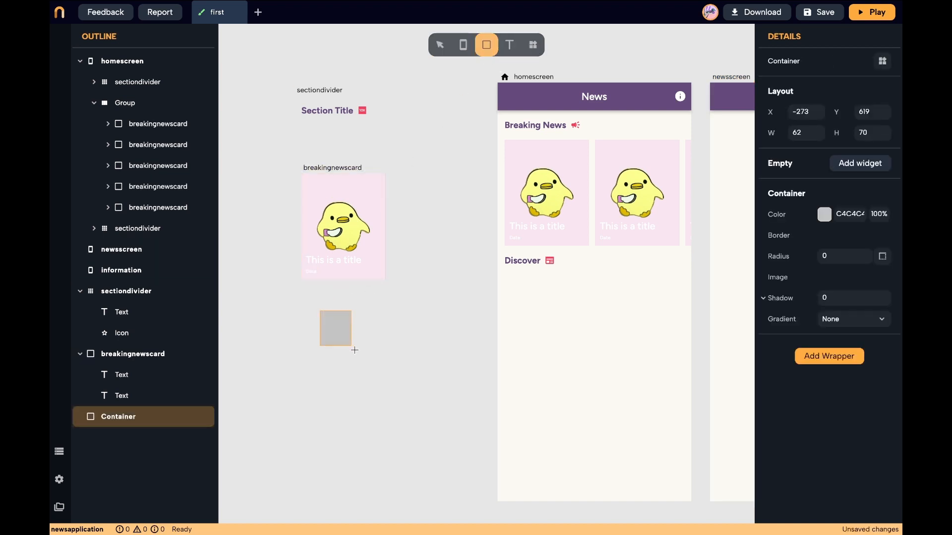
left_click_drag(363, 351, 364, 350)
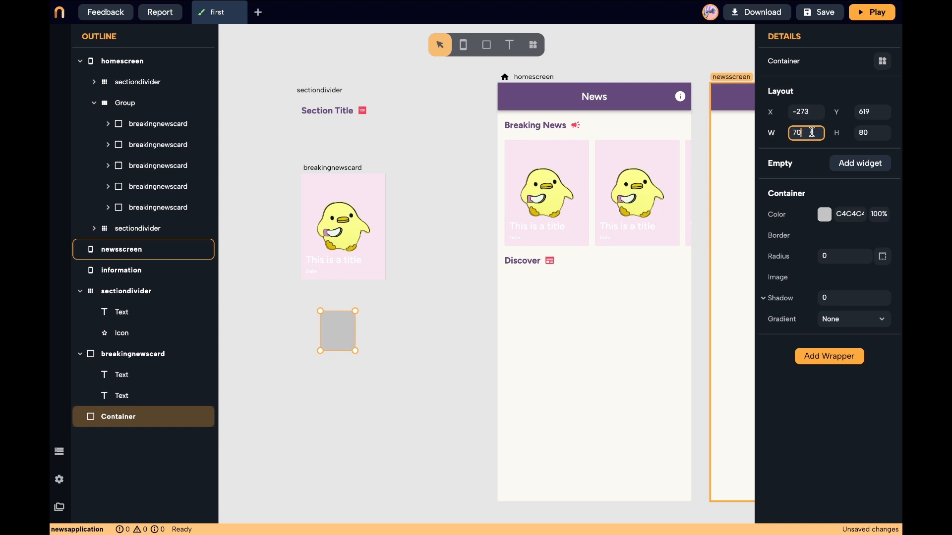
type("70")
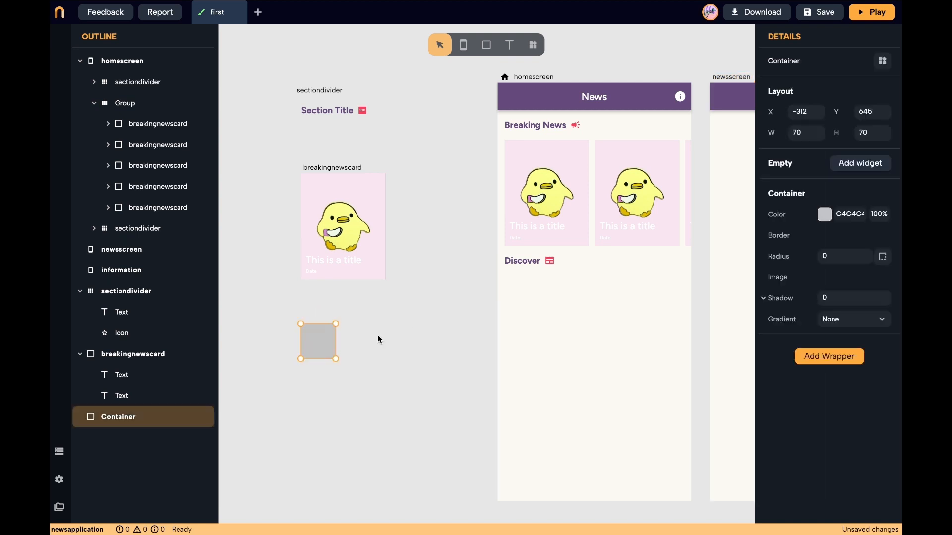
left_click(379, 336)
Add a text reading "This is a title" to the right of the new square container and set its font size to 20
scroll(322, 319, "up", 5)
scroll(323, 320, "down", 1)
left_click(508, 47)
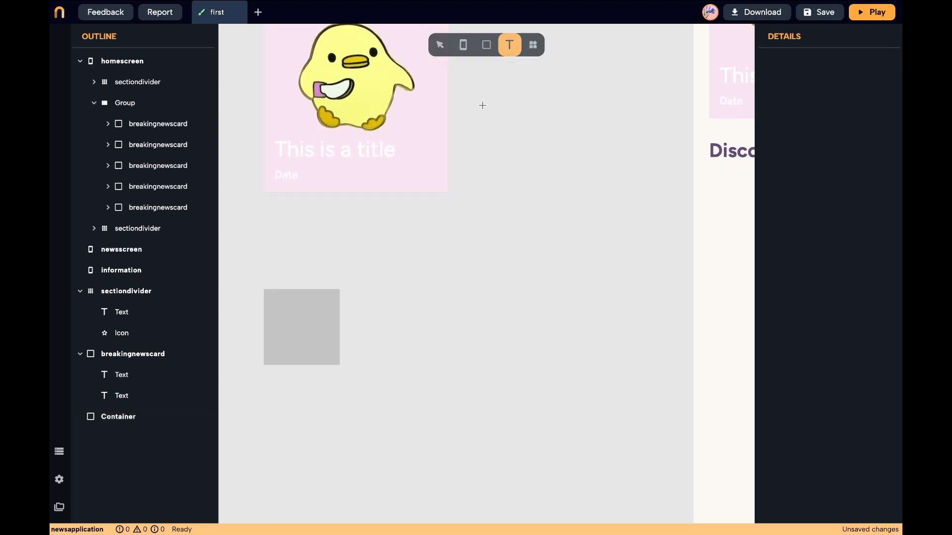
left_click(362, 294)
type("Thi")
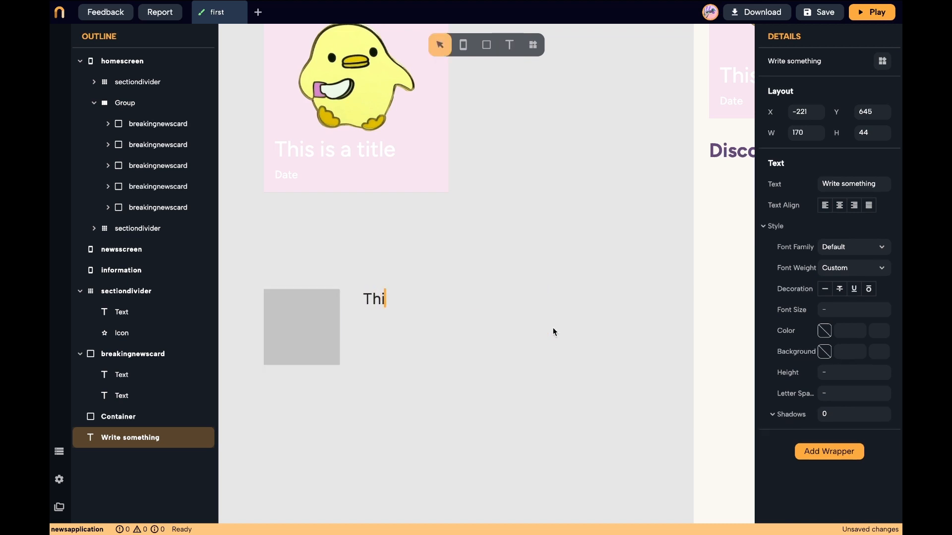
type("s is a title")
key("Escape")
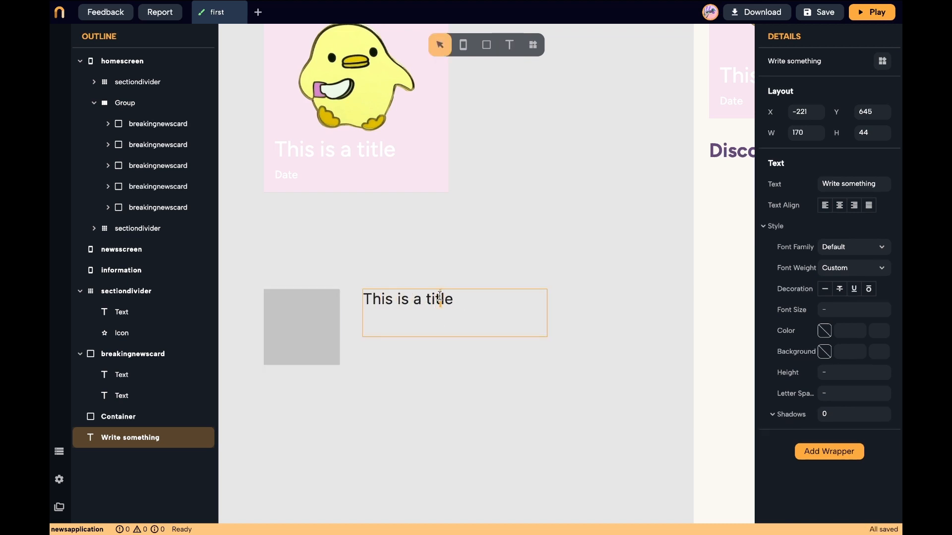
left_click(840, 310)
type("20")
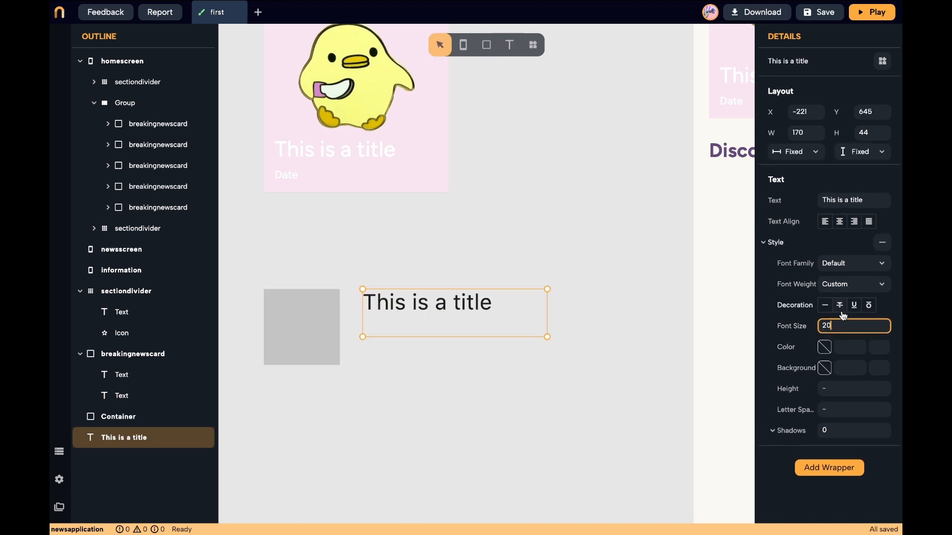
Set the new title text's font family to Figtree-Medium and its width and height to Auto
left_click(843, 265)
left_click(848, 207)
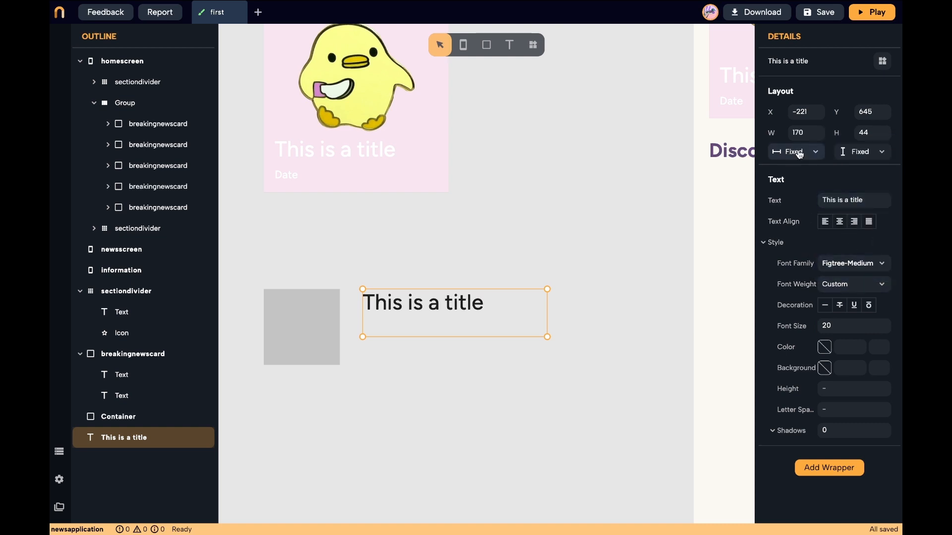
left_click(794, 152)
left_click(793, 173)
left_click(873, 152)
left_click(860, 178)
left_click(520, 301)
Duplicate the title text just below itself, change the copy to "Date" and set it to font size 10 in Figtree-Light
left_click_drag(441, 307, 440, 346)
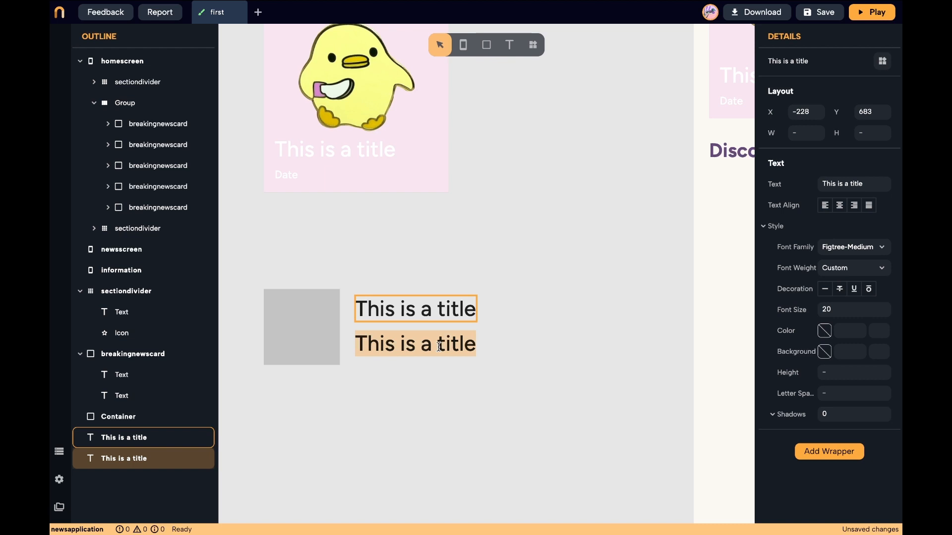
type("Date")
left_click(833, 310)
type("10")
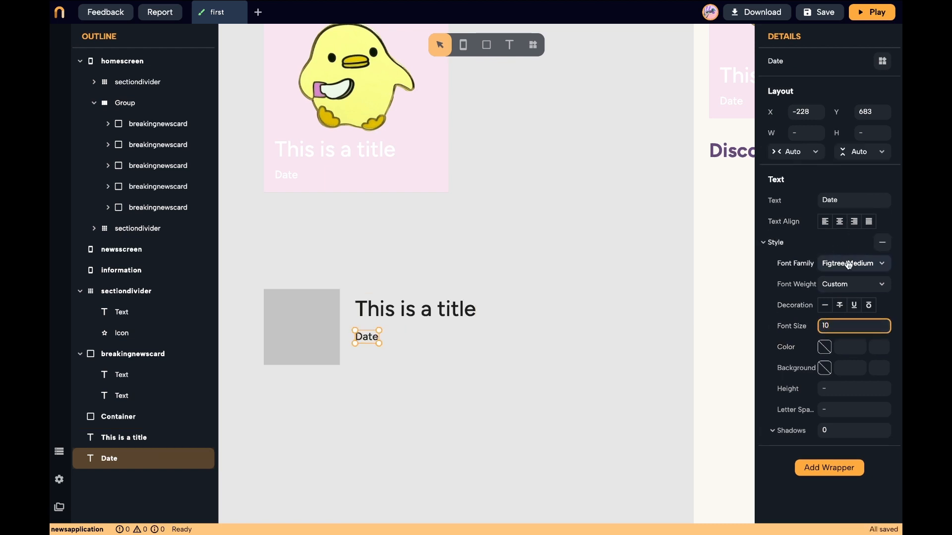
left_click(849, 263)
left_click(843, 292)
left_click(313, 199)
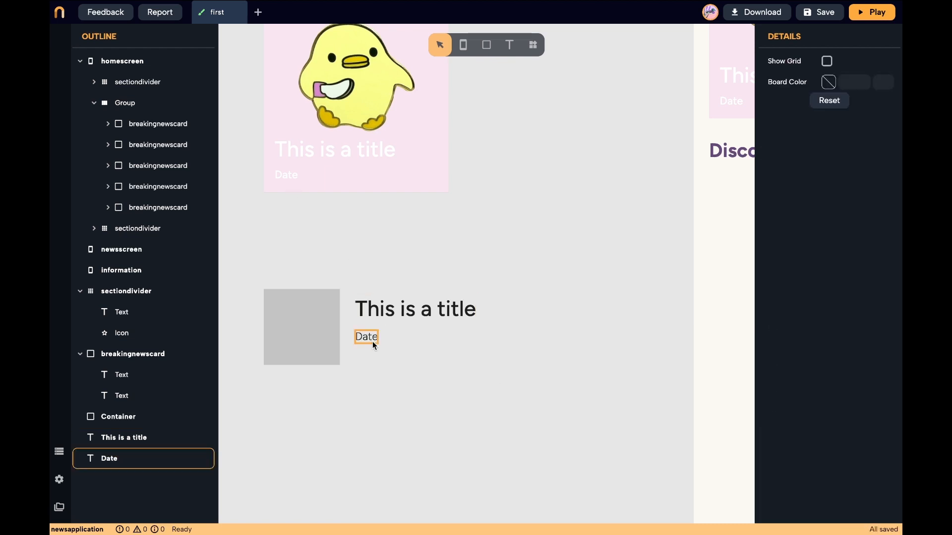
Group the title and Date texts into a vertical, top-left aligned layout with a spacing of 5
left_click_drag(425, 278, 373, 354)
left_click(804, 194)
left_click(860, 164)
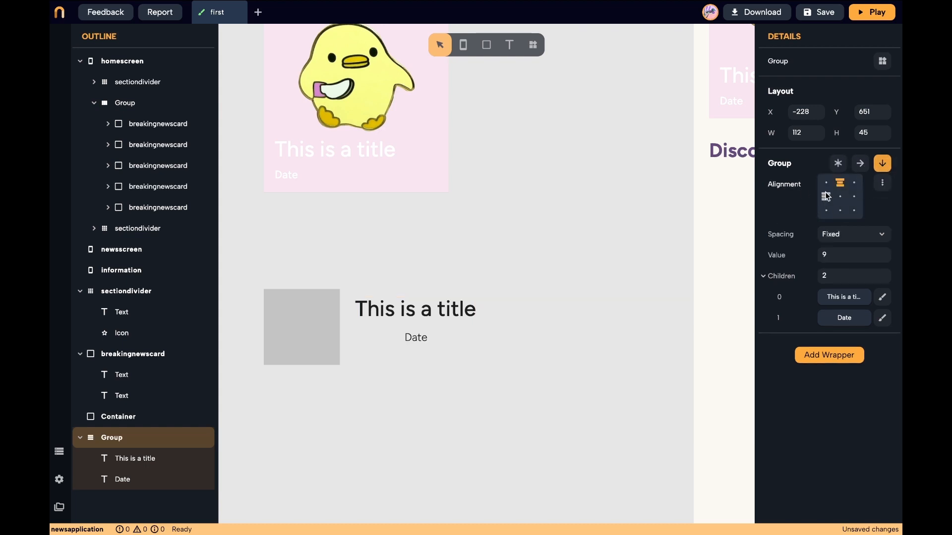
left_click(882, 164)
left_click(842, 271)
type("5")
Set the text group's height and width to Auto
left_click(862, 151)
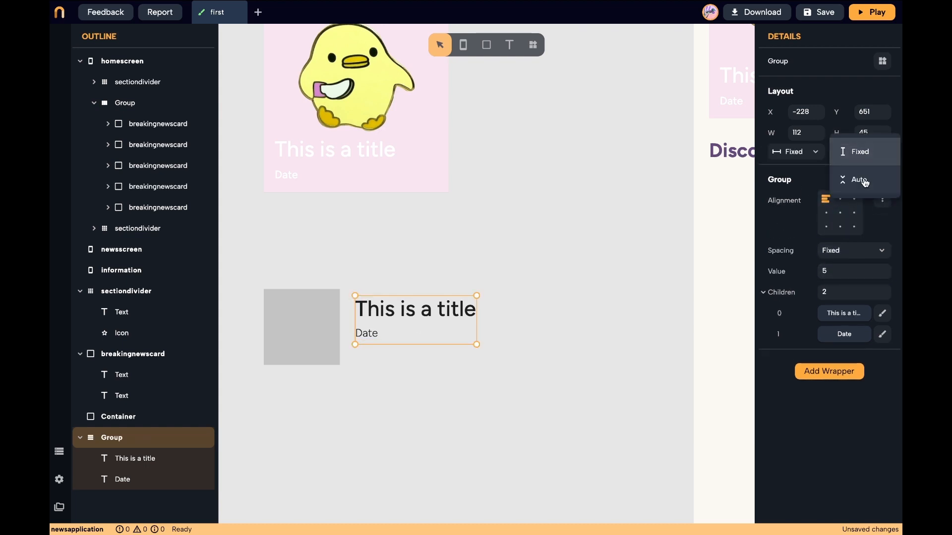
left_click(863, 181)
left_click(796, 152)
left_click(796, 180)
Group the square container and the text group together as a horizontal row
left_click_drag(371, 279, 255, 354)
key("ctrl+g")
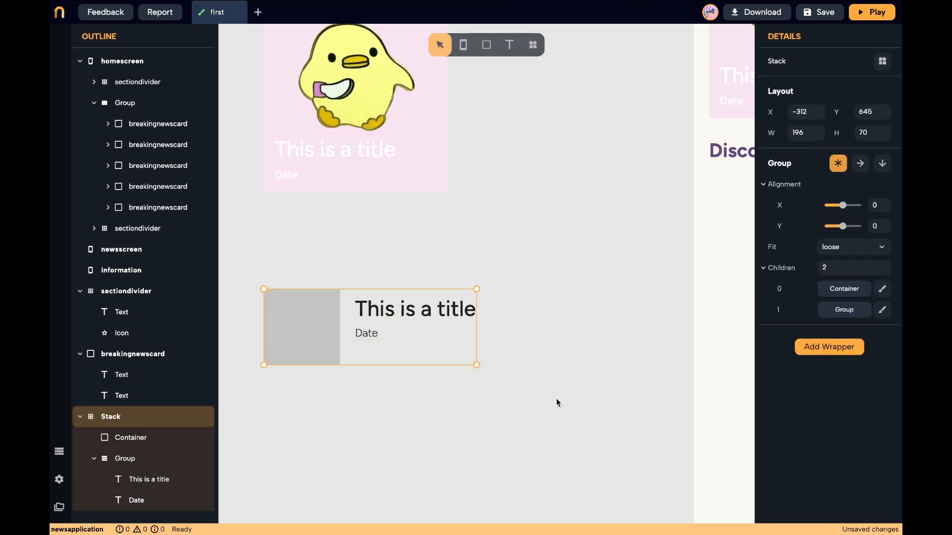
left_click(861, 164)
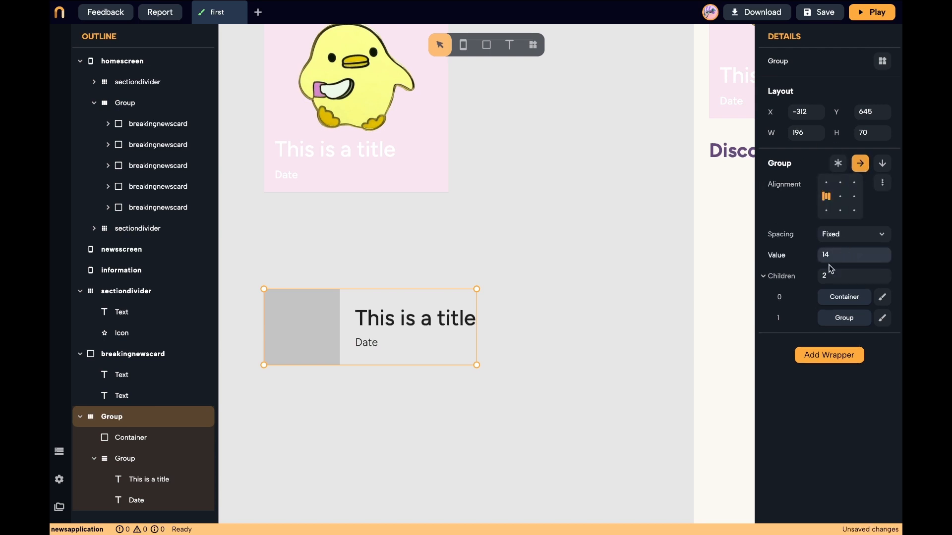
Add an image to the square container beside the title and Date texts
left_click(607, 275)
scroll(607, 274, "down", 3)
left_click(396, 279)
scroll(415, 298, "up", 3)
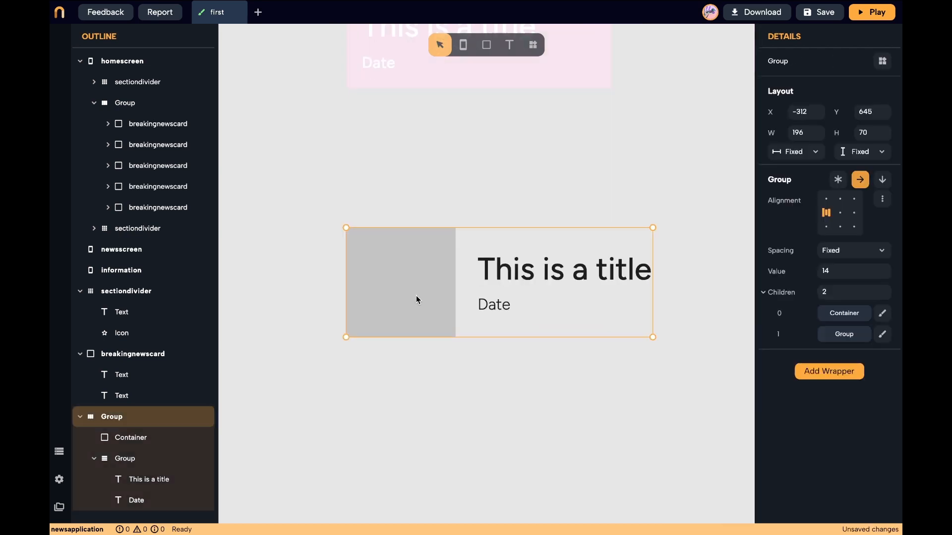
left_click(415, 297)
left_click(883, 272)
left_click(602, 358)
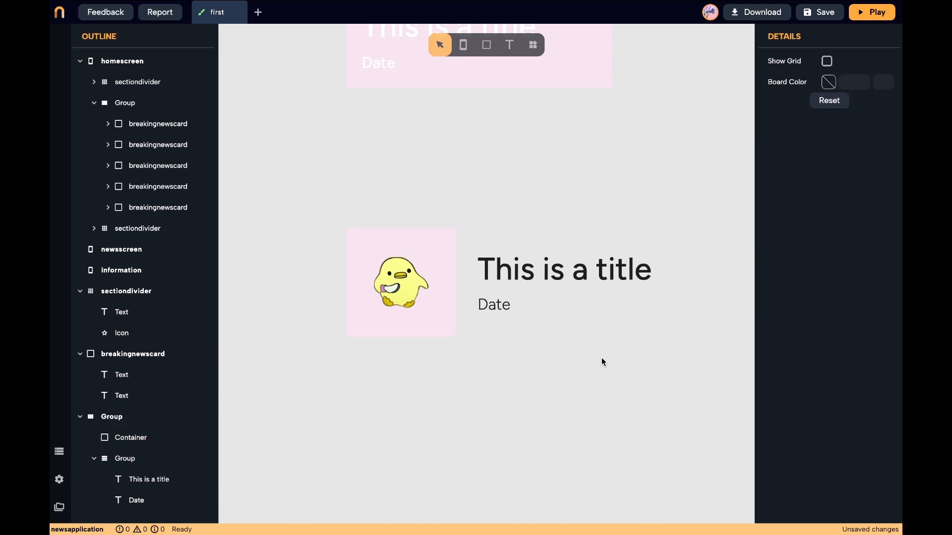
Create a component named "discovernewscard" from the row with the image and texts
left_click(528, 305)
scroll(527, 305, "down", 3)
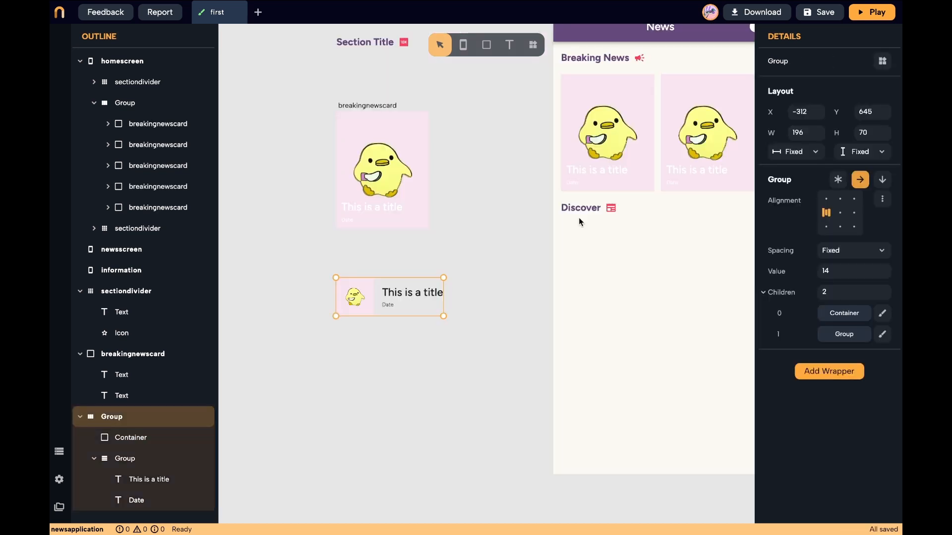
left_click(883, 61)
type("discovernewscar")
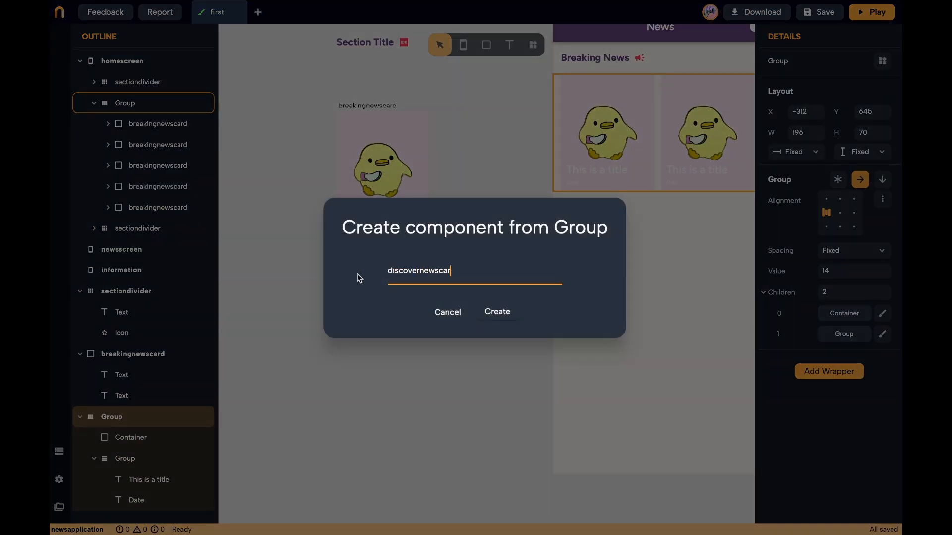
type("d")
left_click(497, 312)
Place two discovernewscard instances under the Discover heading on the homescreen and group them
left_click_drag(398, 312, 675, 318)
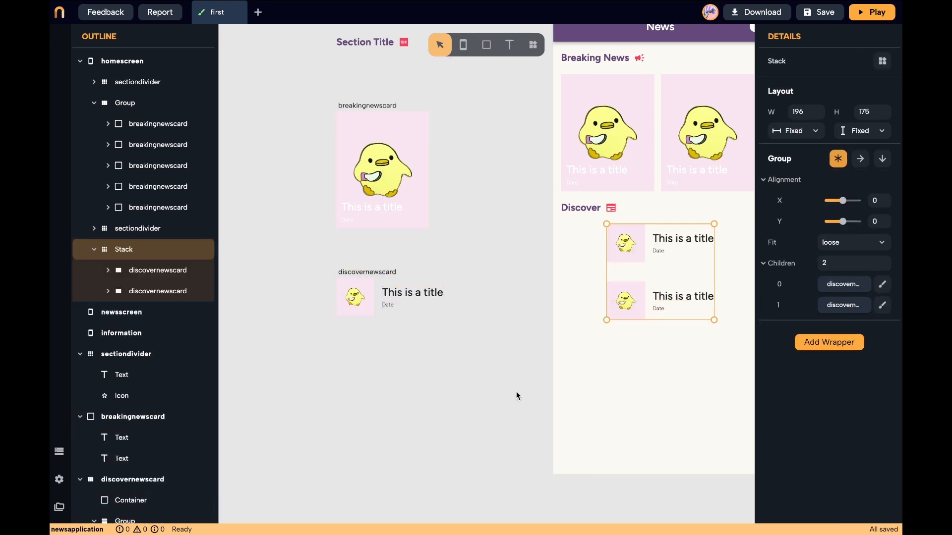
left_click(516, 397)
scroll(516, 396, "right", 3)
Expand the discovernewscard group's width and add a Padding wrapper with left 14, top 0 and bottom 0
left_click(498, 294)
left_click(796, 131)
left_click(788, 155)
left_click(829, 342)
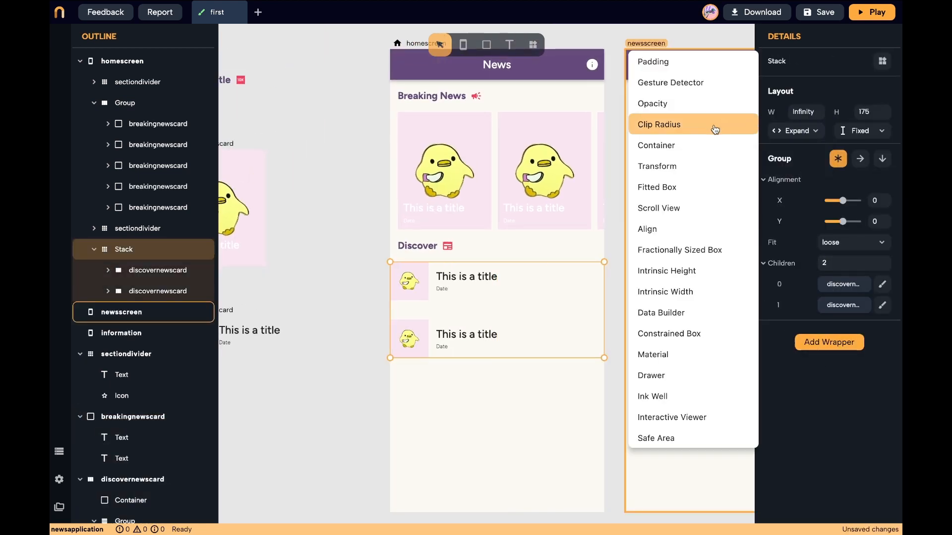
left_click(659, 61)
type("14")
left_click(806, 356)
type("0")
left_click(873, 356)
type("0")
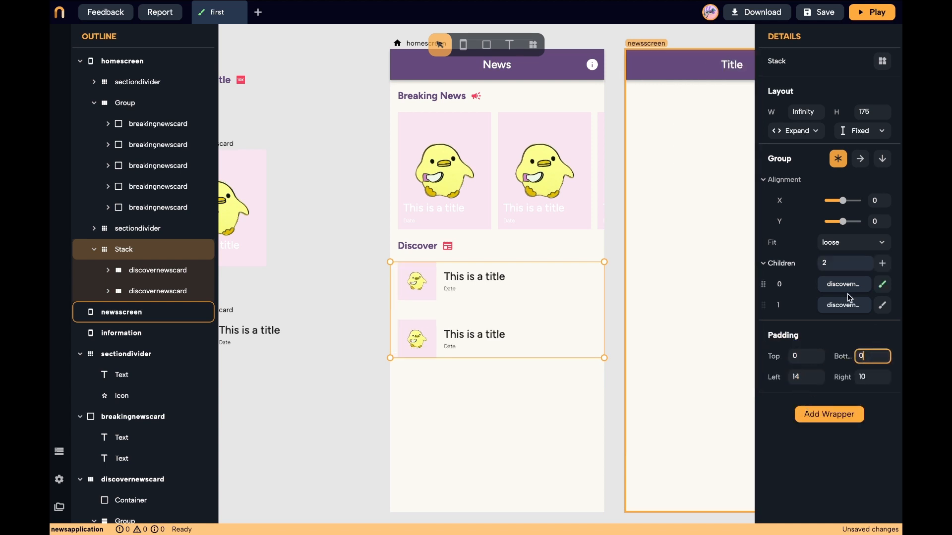
Arrange the discovernewscard group as a top-left aligned vertical column with a spacing of 14
left_click(882, 158)
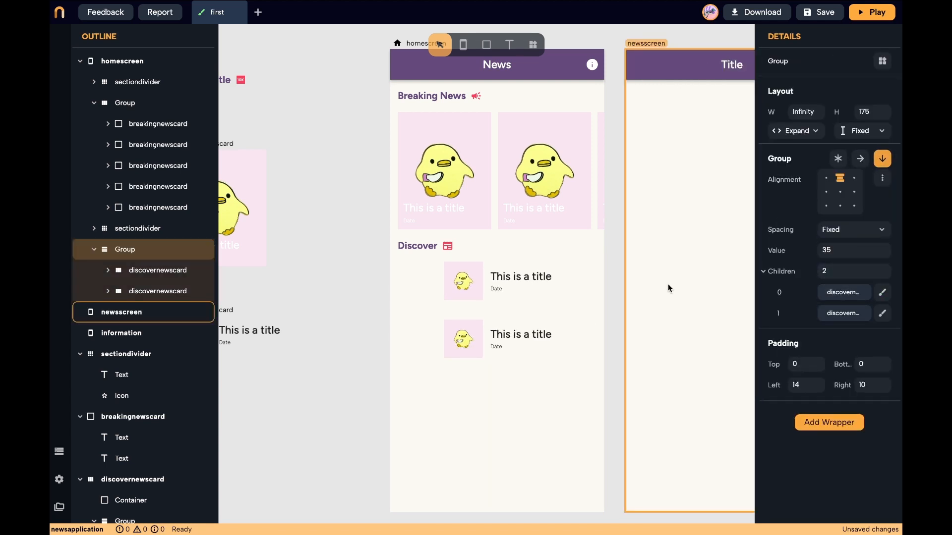
left_click(842, 251)
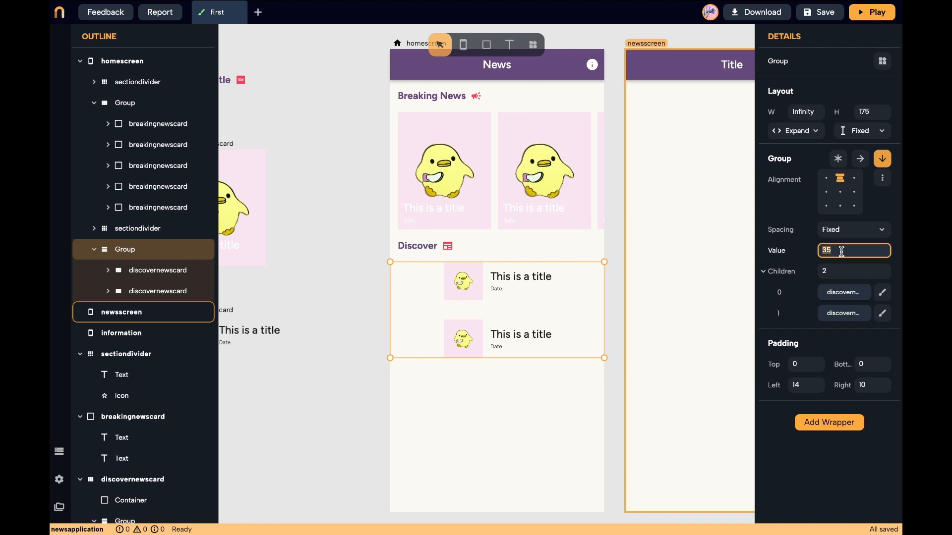
type("10")
left_click(826, 178)
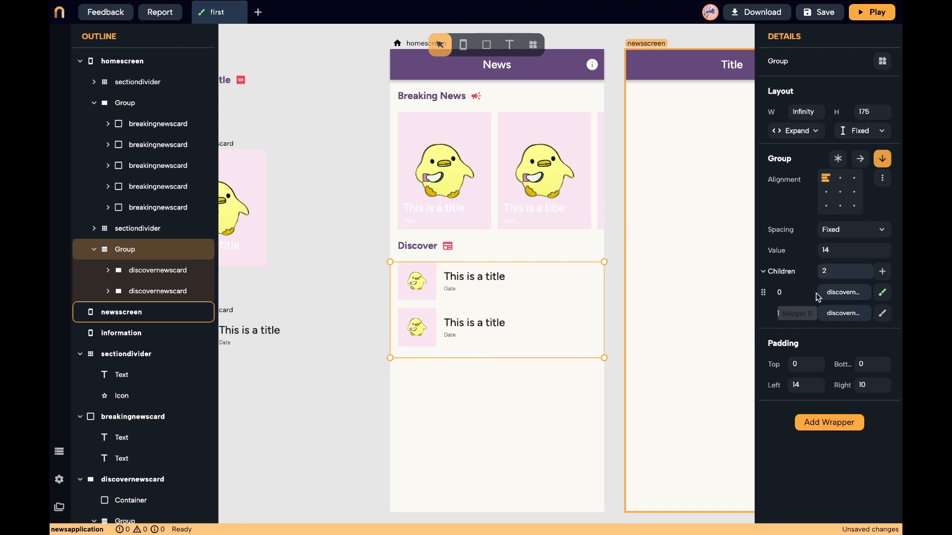
Set the discovernewscard group's height to Expand and its number of children to 6
left_click(862, 130)
left_click(862, 152)
left_click(843, 270)
type("6")
Wrap the discovernewscard group in a Scroll View with vertical scroll direction
left_click(813, 506)
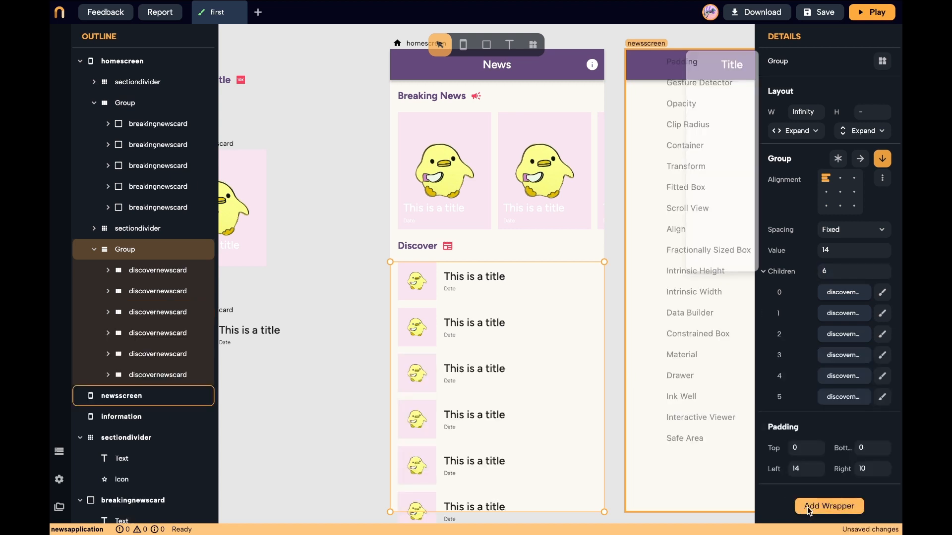
left_click(690, 206)
scroll(827, 377, "down", 3)
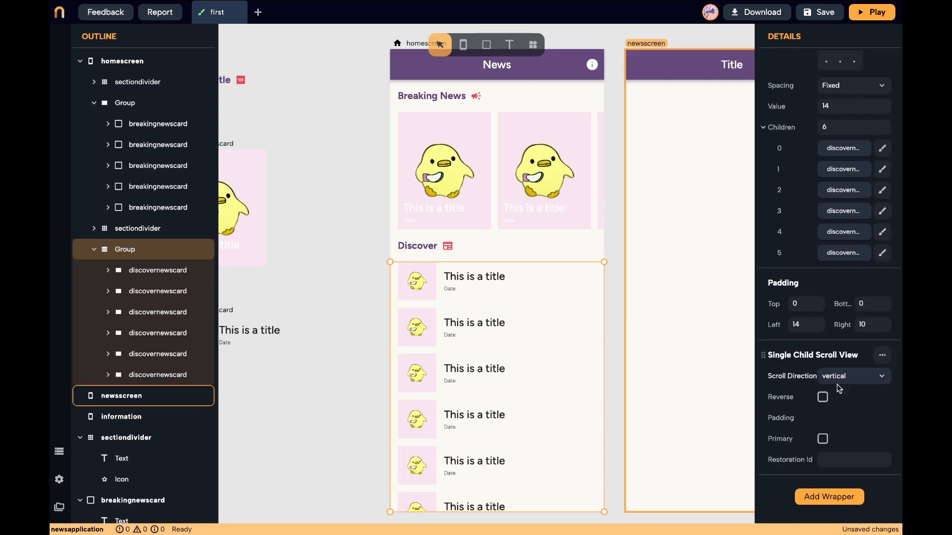
left_click(350, 323)
Preview the app and test scrolling the Breaking News row and the Discover list
scroll(351, 323, "down", 1)
scroll(351, 322, "right", 1)
left_click(878, 14)
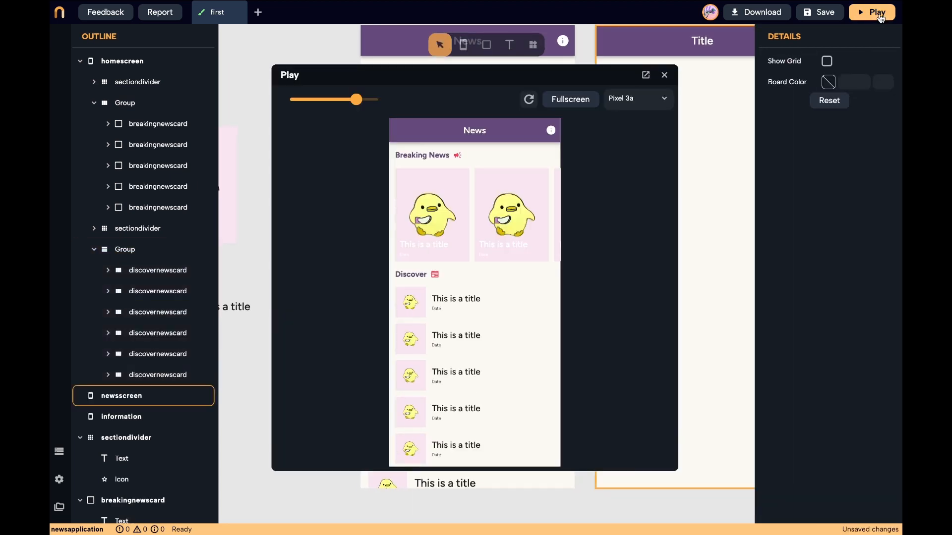
scroll(510, 230, "right", 2)
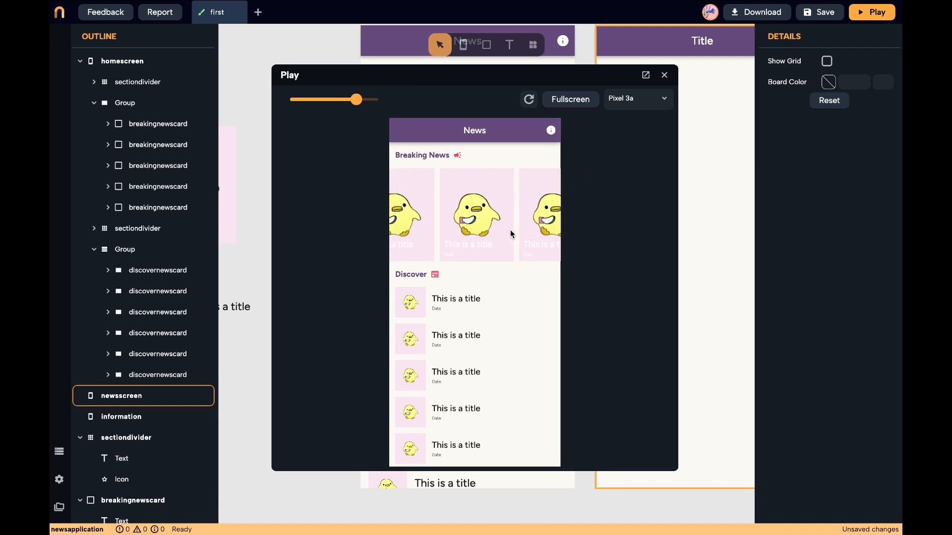
scroll(467, 376, "down", 1)
scroll(467, 377, "up", 2)
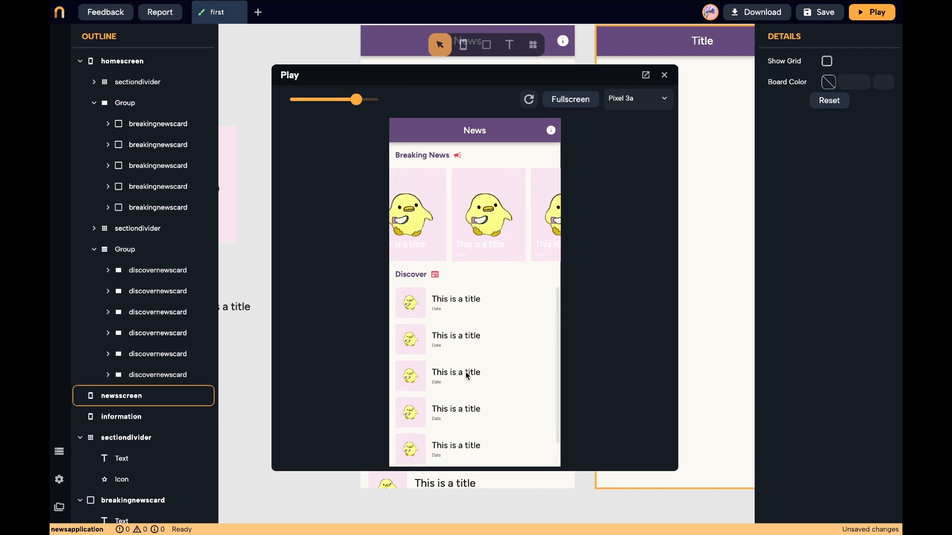
key("Escape")
Set the newsscreen's layout to vertical and draw a container about 424 by 178 directly below its app bar
left_click(564, 254)
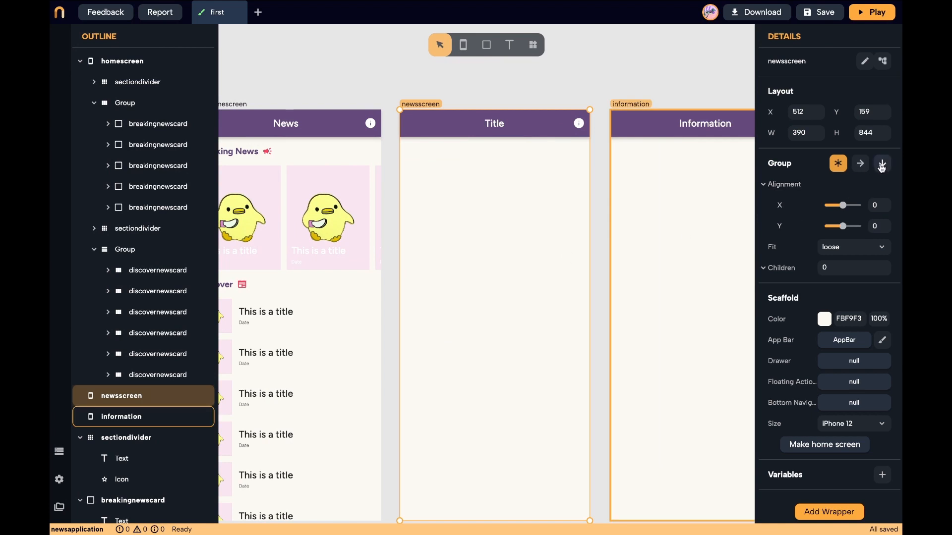
scroll(491, 67, "up", 2)
left_click(487, 45)
mouse_move(499, 81)
left_mouse_down()
mouse_move(618, 121)
mouse_move(514, 242)
mouse_move(528, 225)
mouse_move(614, 274)
left_mouse_up()
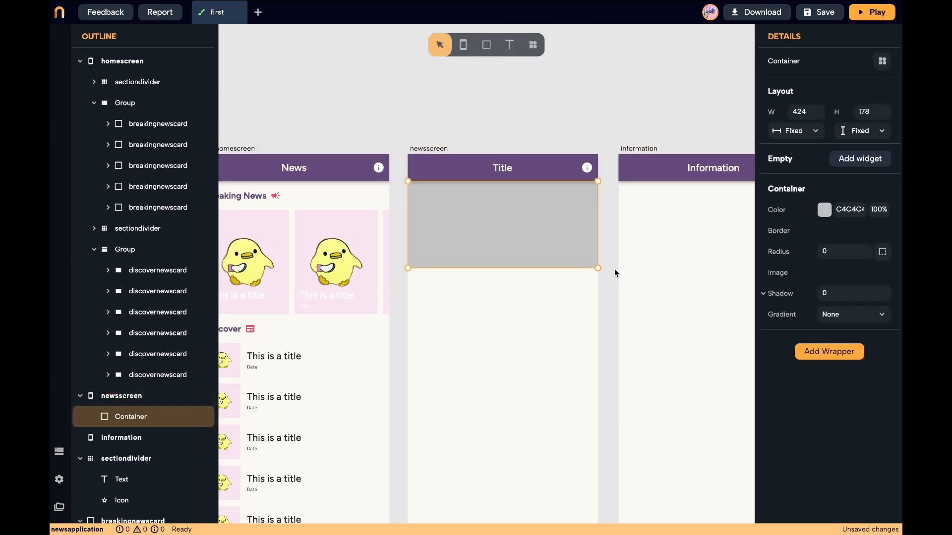
Set the newsscreen container's width to Expand and give it a network image with cover fit
left_click(798, 130)
left_click(797, 156)
left_click(594, 114)
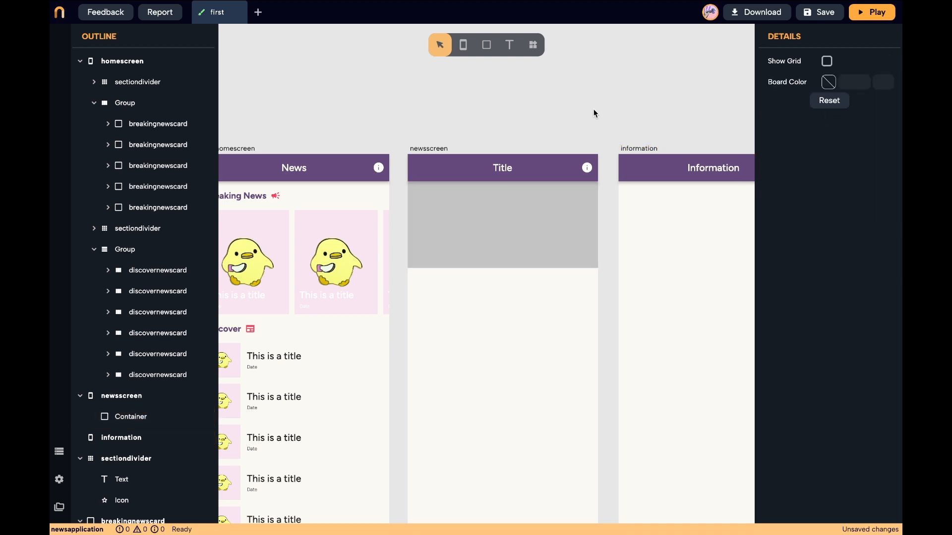
scroll(585, 143, "down", 1)
left_click(573, 173)
left_click(880, 273)
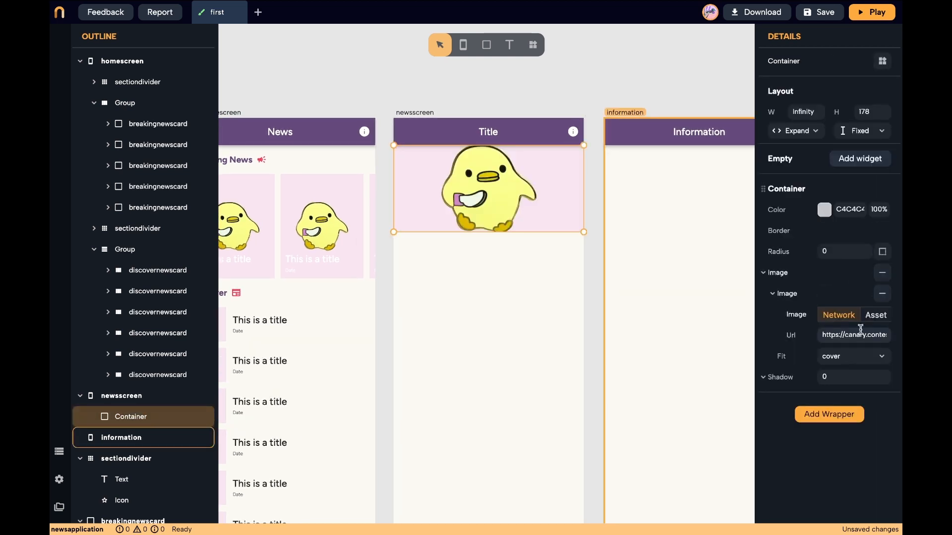
left_click(588, 307)
Draw a text box about 306 by 81 above the newsscreen and set its text to "This is the title of a news"
scroll(588, 307, "down", 1)
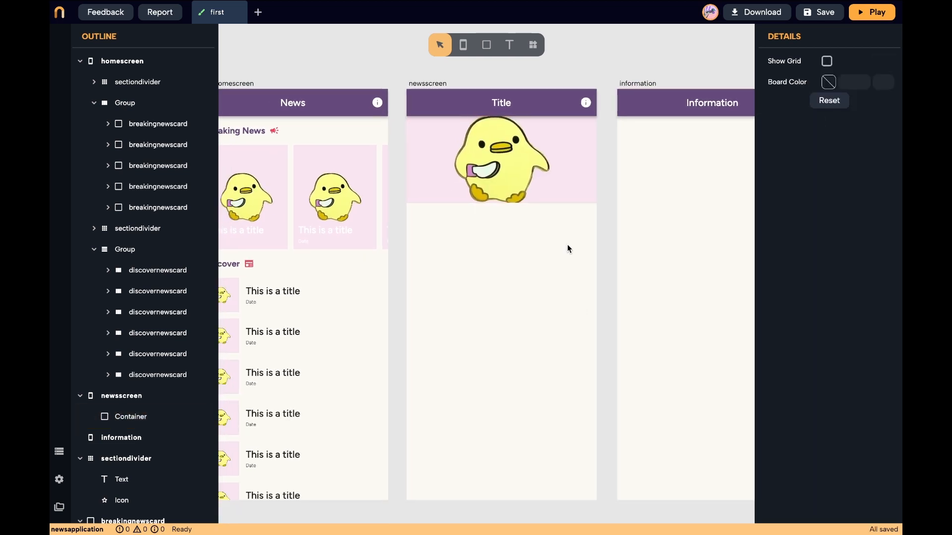
left_click(509, 45)
scroll(461, 208, "up", 2)
left_click_drag(446, 87, 596, 127)
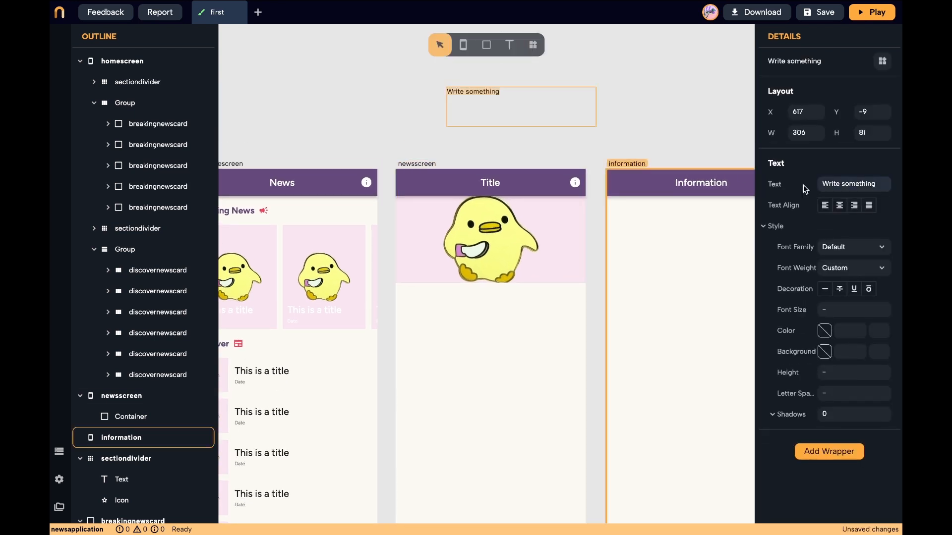
triple_click(851, 198)
type("This is the title of a news")
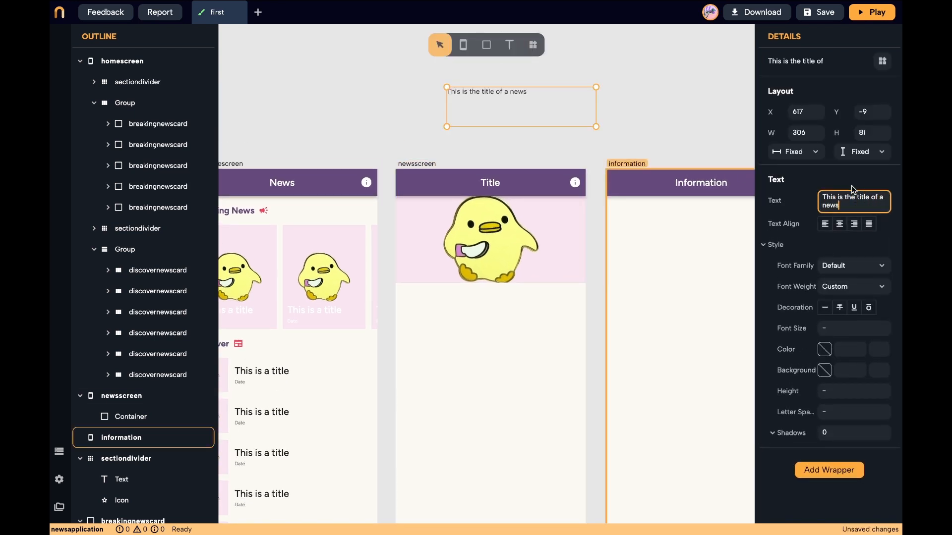
Format the news title text in Figtree-SemiBold at size 26 and set its width and height to Auto
left_click(873, 265)
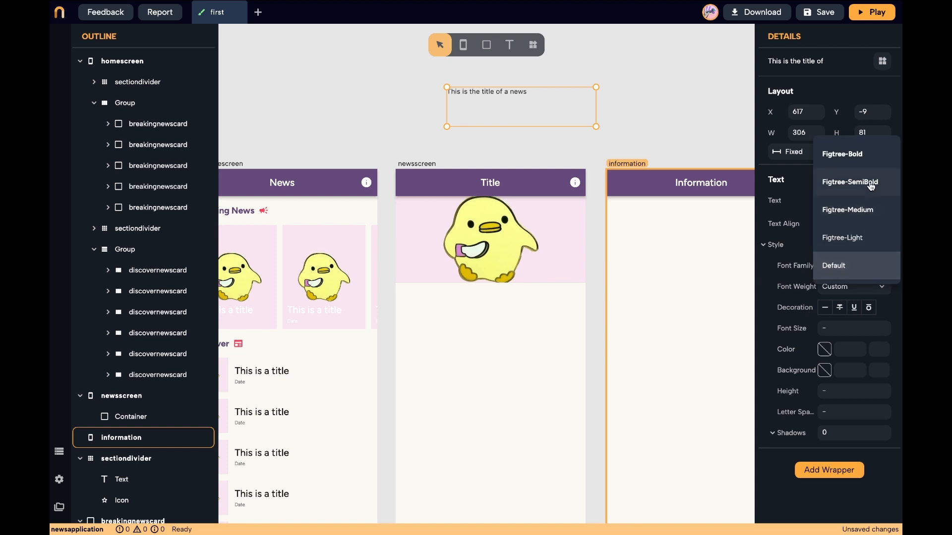
left_click(865, 183)
left_click(850, 329)
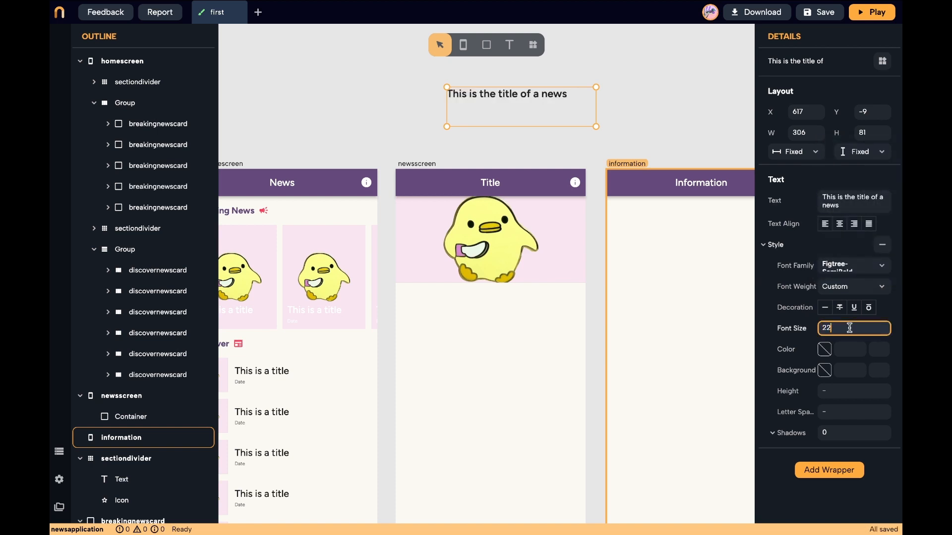
left_click(803, 152)
left_click(794, 171)
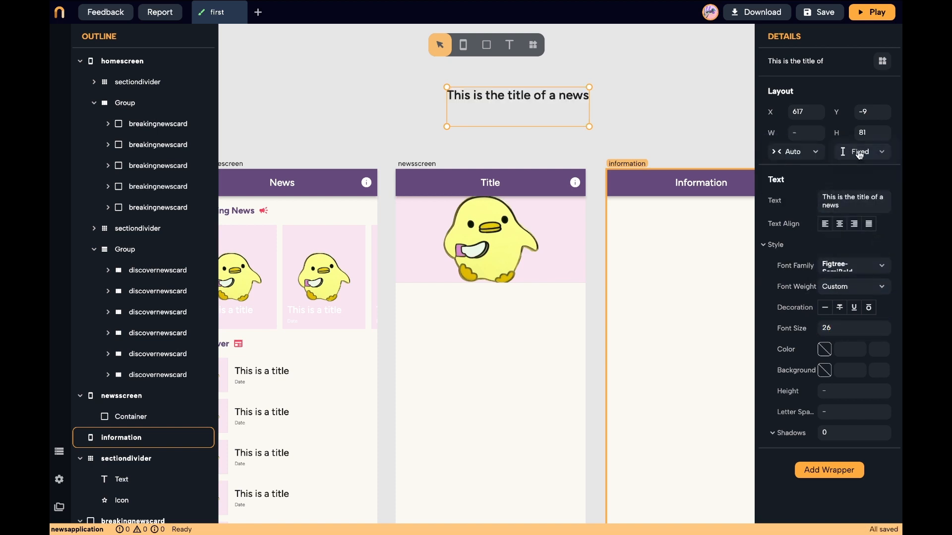
left_click(865, 152)
left_click(860, 171)
Place the news title directly below the image in the newsscreen, wrap it in padding and set its width to Expand
left_click_drag(527, 97, 491, 292)
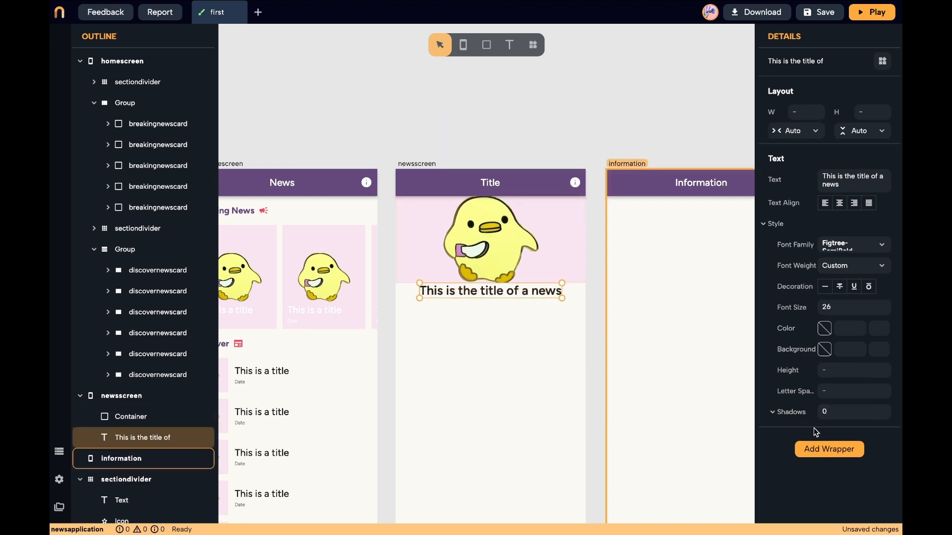
left_click(829, 449)
left_click(704, 61)
left_click(797, 131)
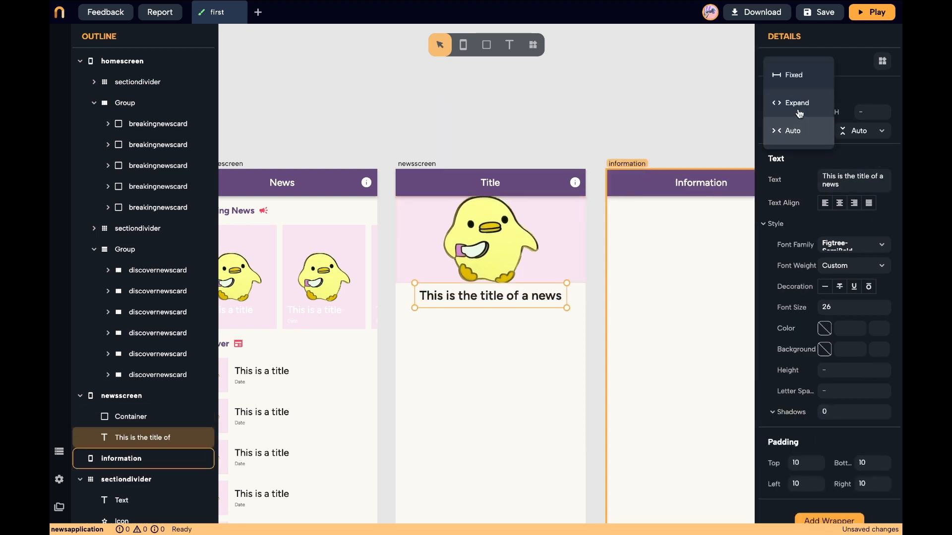
left_click(796, 101)
Set the news title's left and right padding to 14
scroll(806, 454, "down", 1)
type("14")
key("Tab")
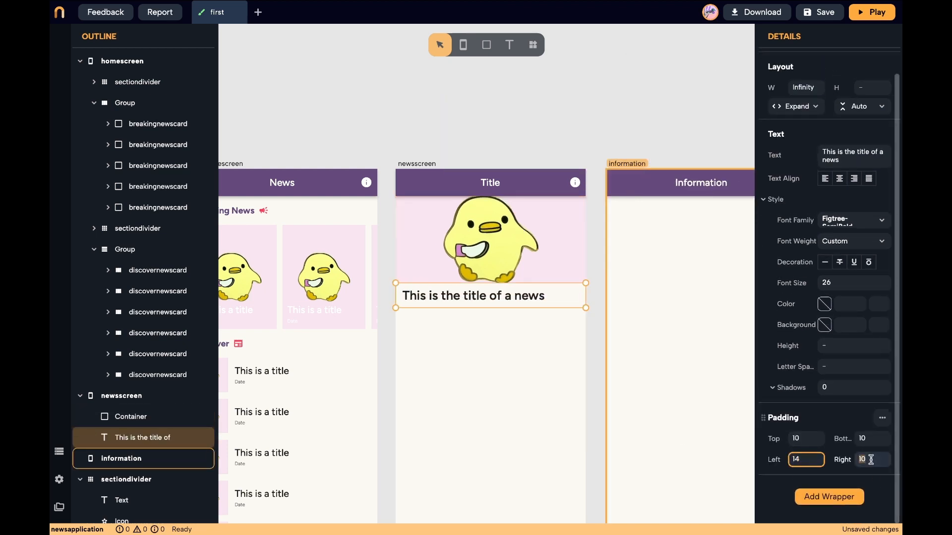
type("14")
left_click(558, 311)
Set the news title's font size to 28
left_click(557, 304)
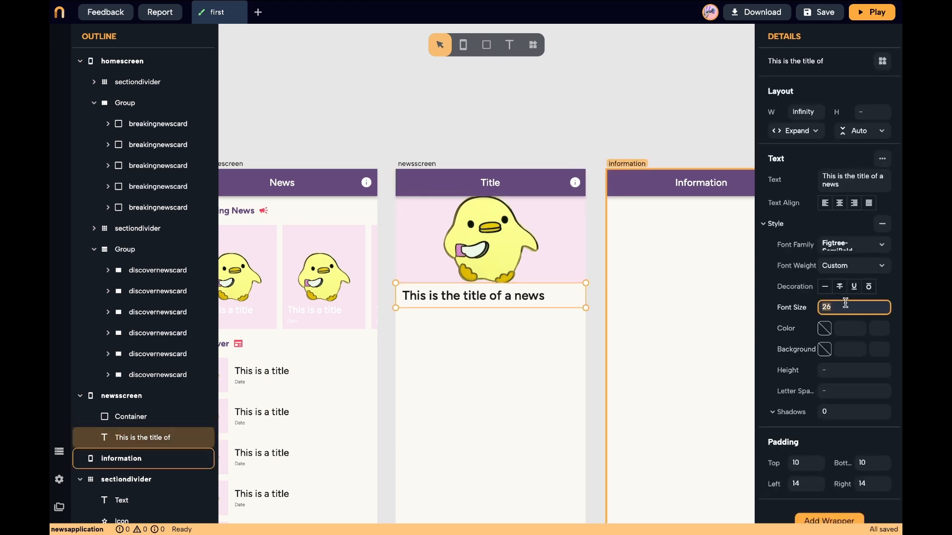
scroll(582, 170, "down", 2)
left_click(601, 78)
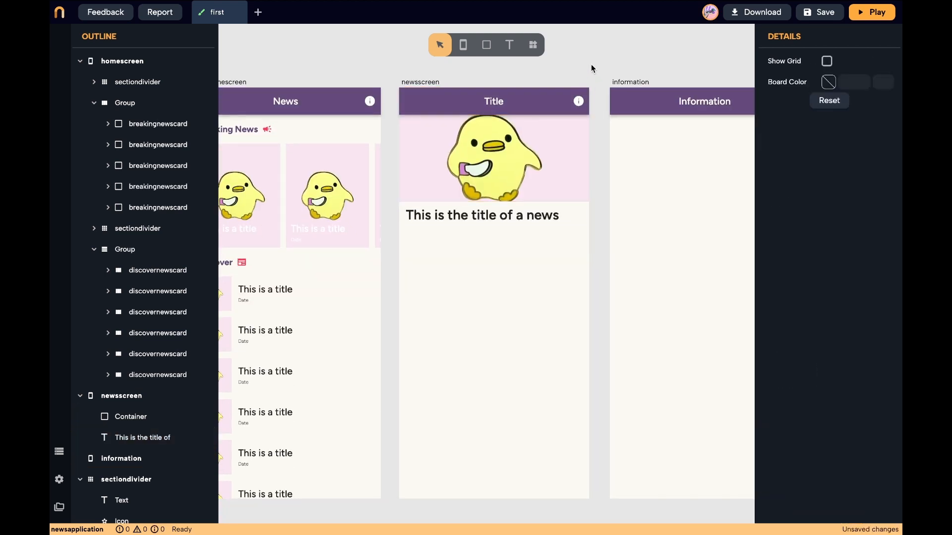
Color the news title text dark purple, 361667
left_click(565, 216)
scroll(740, 343, "right", 1)
scroll(740, 343, "up", 1)
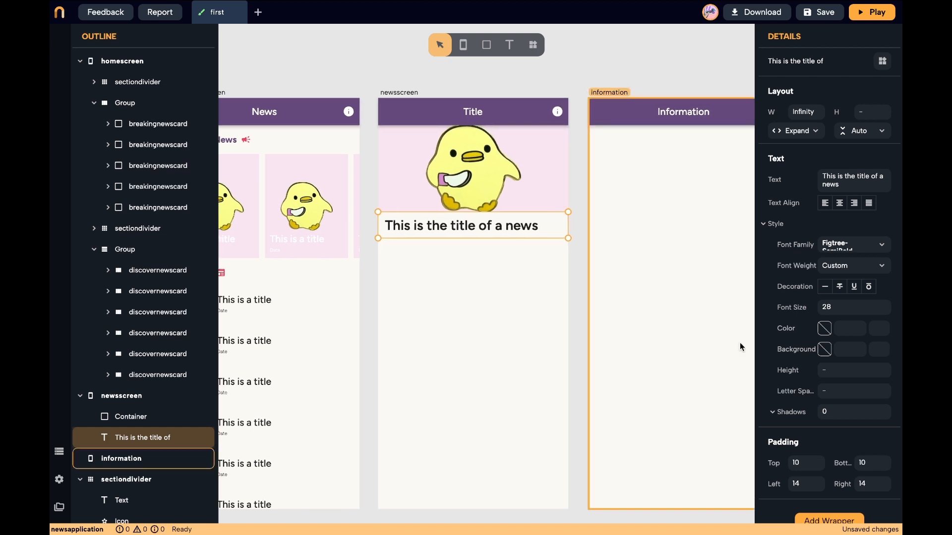
left_click(824, 329)
left_click(723, 266)
left_click(749, 327)
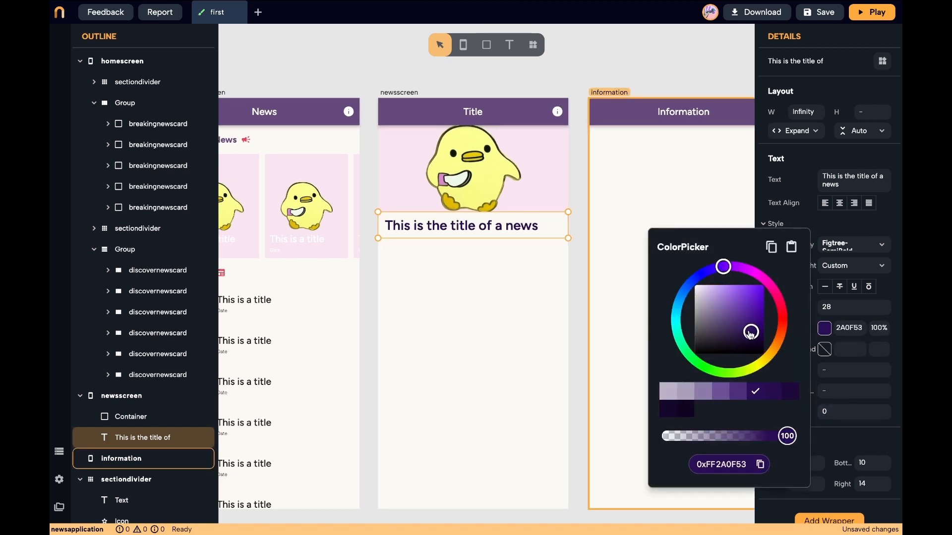
left_click(576, 58)
Duplicate the news title in the newsscreen, right-align the copy's text and set its font size to 16
left_click(500, 225)
key("ctrl+d")
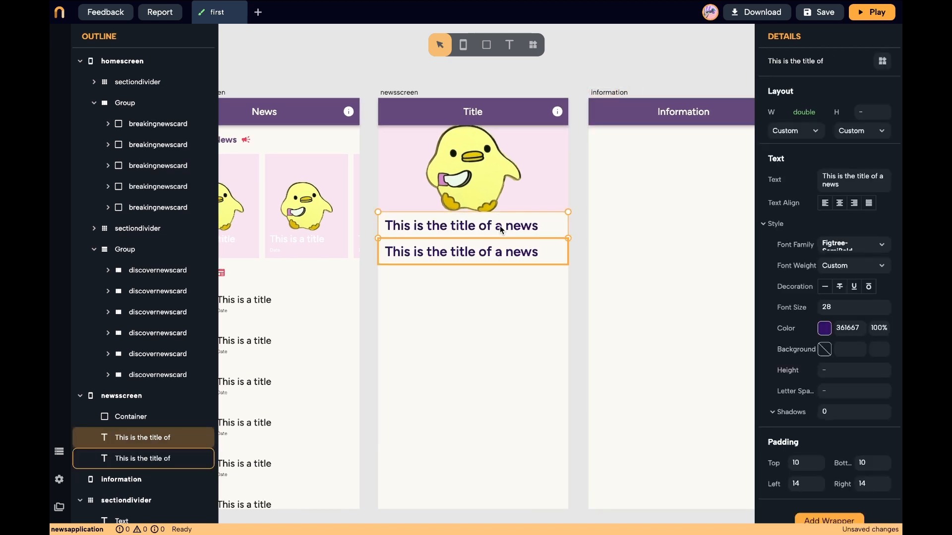
left_click(853, 203)
left_click(837, 311)
key("BackSpace")
key("BackSpace")
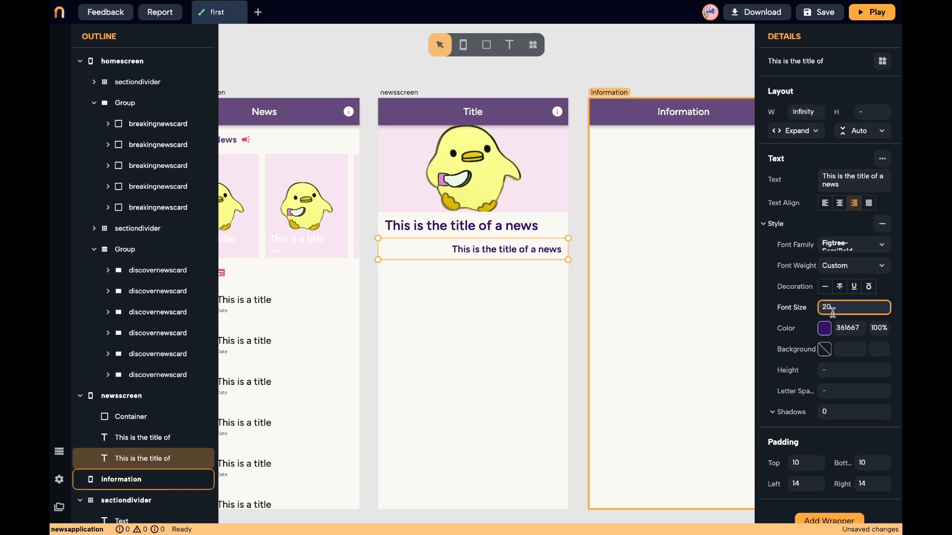
type("16")
Set the duplicated text's top and bottom padding to 0
scroll(843, 396, "down", 1)
left_click(804, 438)
type("0")
key("Tab")
type("0")
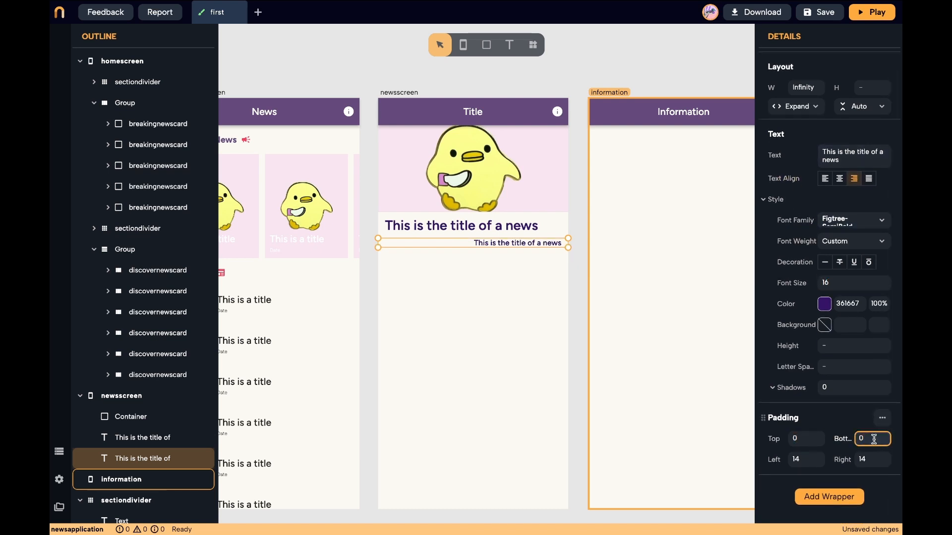
Change the duplicated text's font family to Figtree-Light and its content to "Date"
left_click(844, 220)
left_click(846, 275)
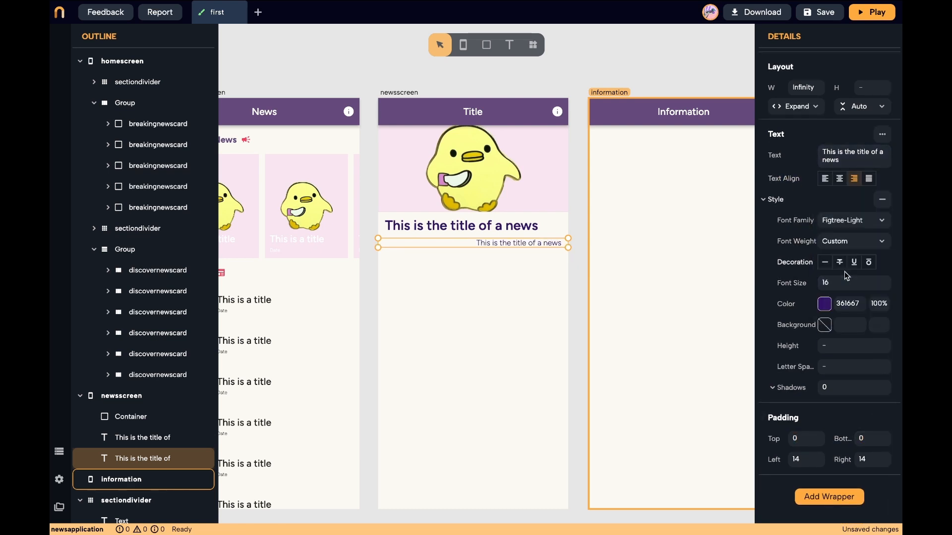
double_click(859, 153)
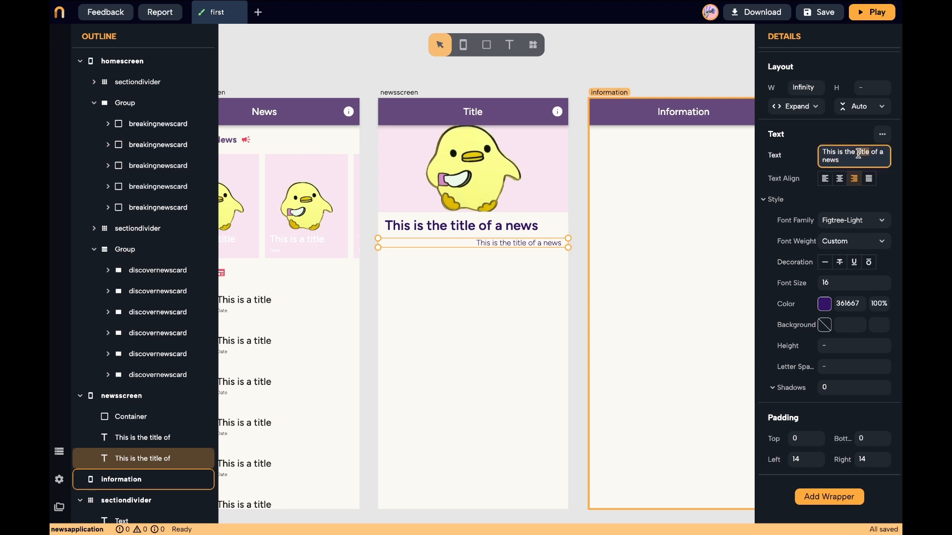
type("Date")
left_click(586, 194)
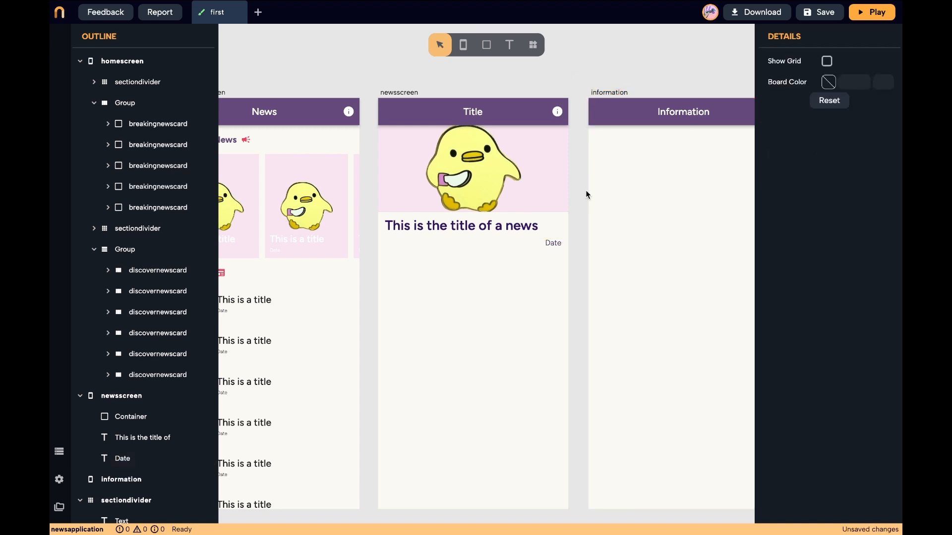
Recolor the newsscreen's Date text to grey
left_click(554, 248)
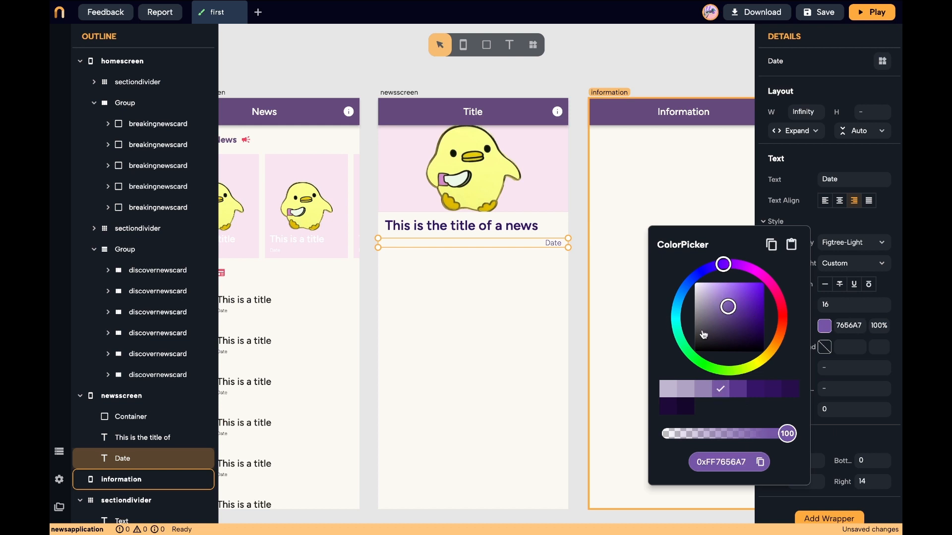
left_click(697, 310)
left_click(578, 70)
Draw a text box about 211 by 333 below the date in the newsscreen and fill it with a Lorem ipsum paragraph
scroll(579, 70, "down", 3)
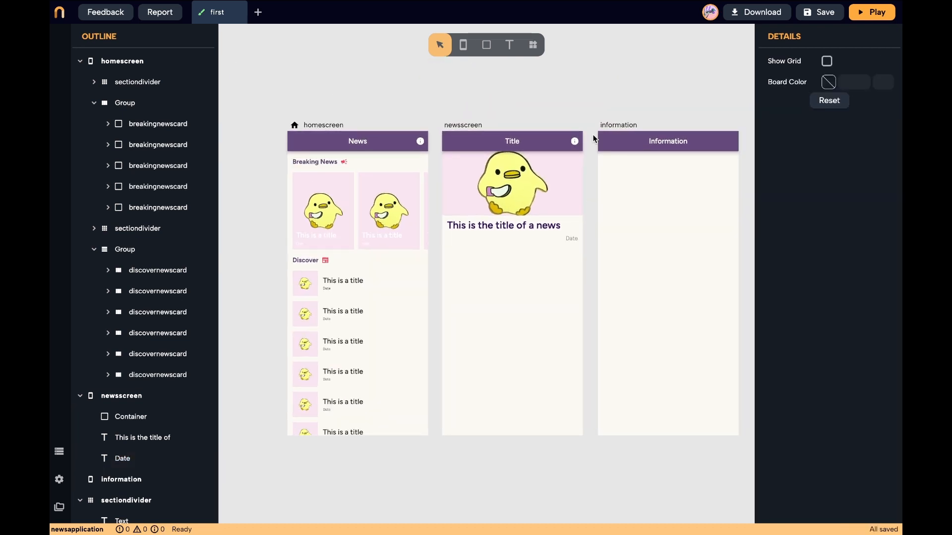
left_click(509, 45)
left_click_drag(475, 241, 550, 362)
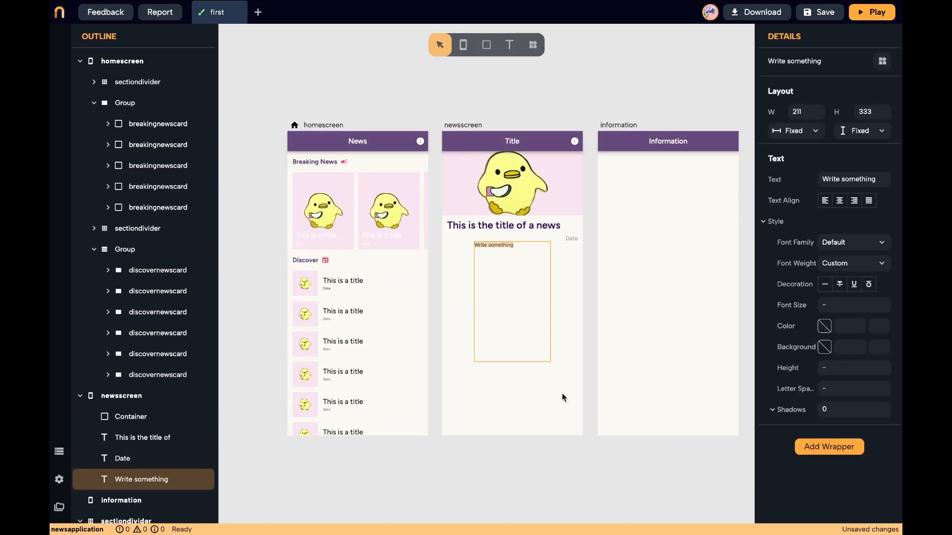
left_click(846, 181)
type("Lorem ipsum dolor sit amet, consectetur adipiscing elit, sed do eiusmod tempor incididunt ut labore et dolore magna aliqua. Ut enim ad minim veniam, quis nostrud exercitation ullamco laboris nisi ut aliquip ex ea commodo consequat. Duis aute irure dolor in reprehenderit in voluptate velit esse cillum dolore eu fugiat nulla pariatur. Excepteur sint occaecat cupidatat non proident, sunt in culpa qui officia deserunt mollit anim id est laborum.")
Set the Lorem ipsum text's width and height to Expand
left_click(796, 130)
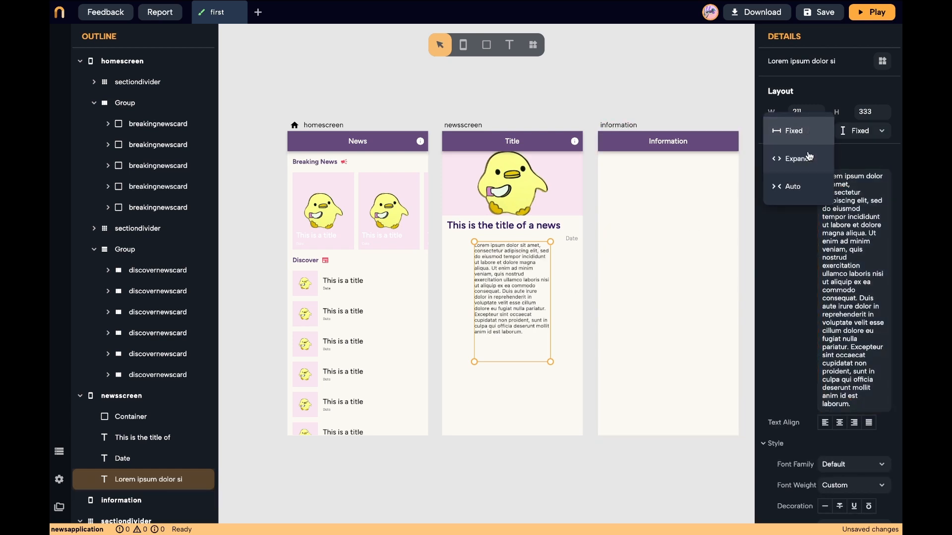
left_click(791, 157)
left_click(863, 130)
left_click(860, 158)
scroll(853, 297, "down", 2)
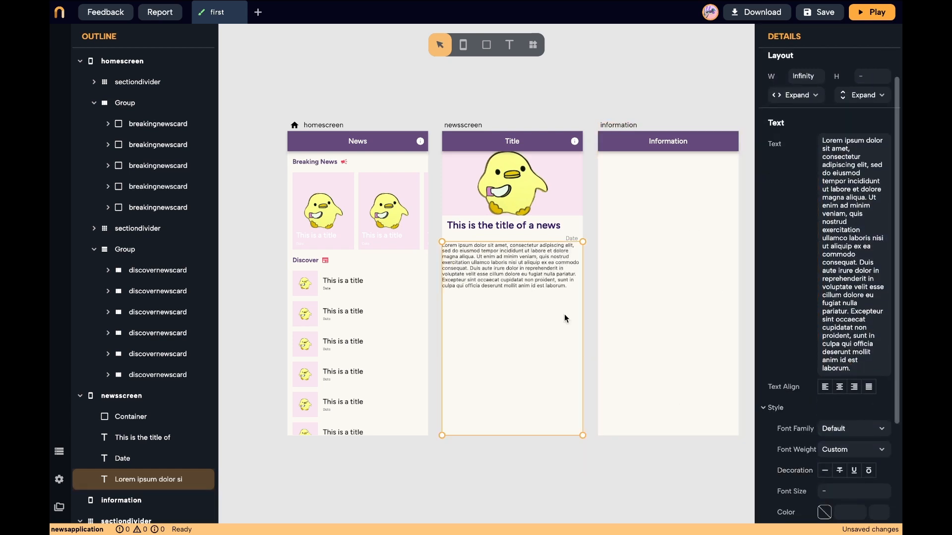
Format the Lorem ipsum text at font size 20 in Figtree-Light
scroll(620, 357, "up", 2)
left_click(833, 492)
type("20")
scroll(838, 476, "down", 2)
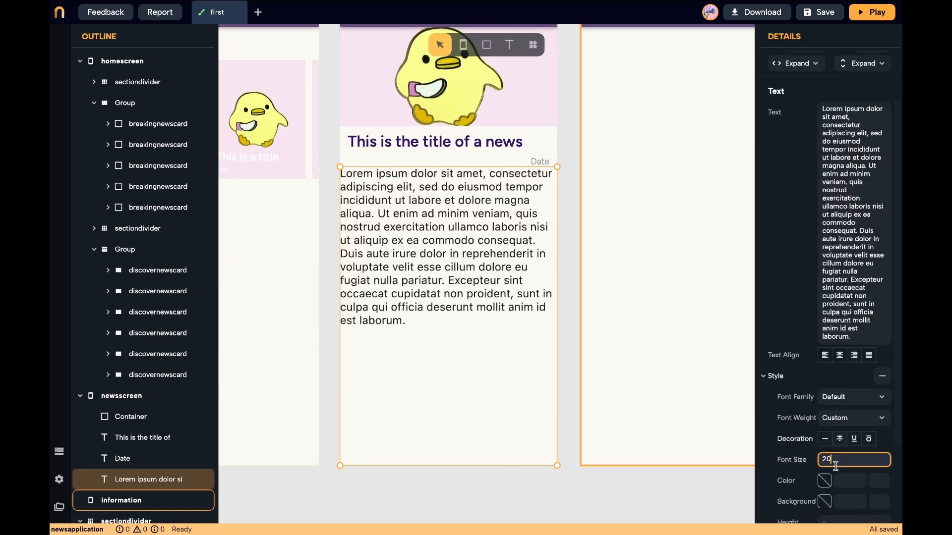
left_click(853, 354)
left_click(849, 300)
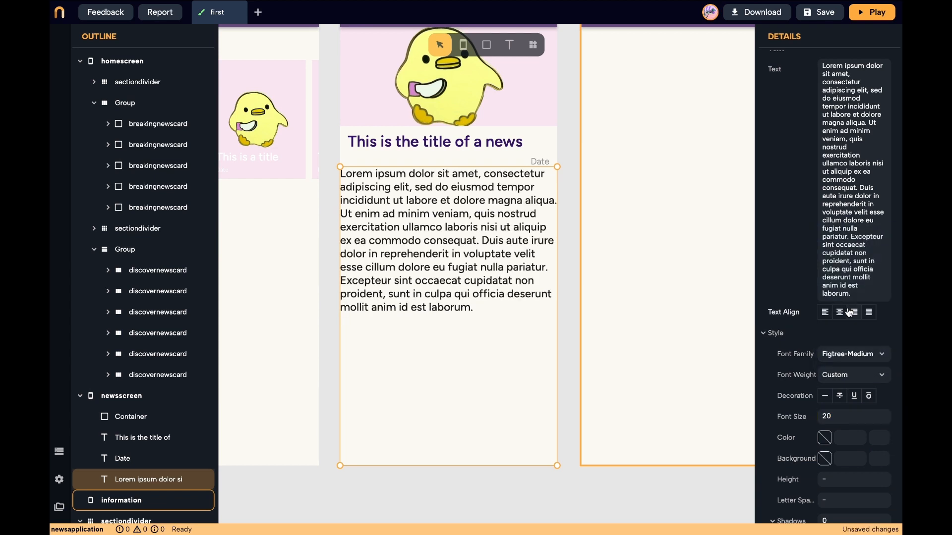
left_click(853, 360)
left_click(849, 378)
Set the Lorem ipsum text's letter spacing to 1 and wrap it in padding
left_click(835, 502)
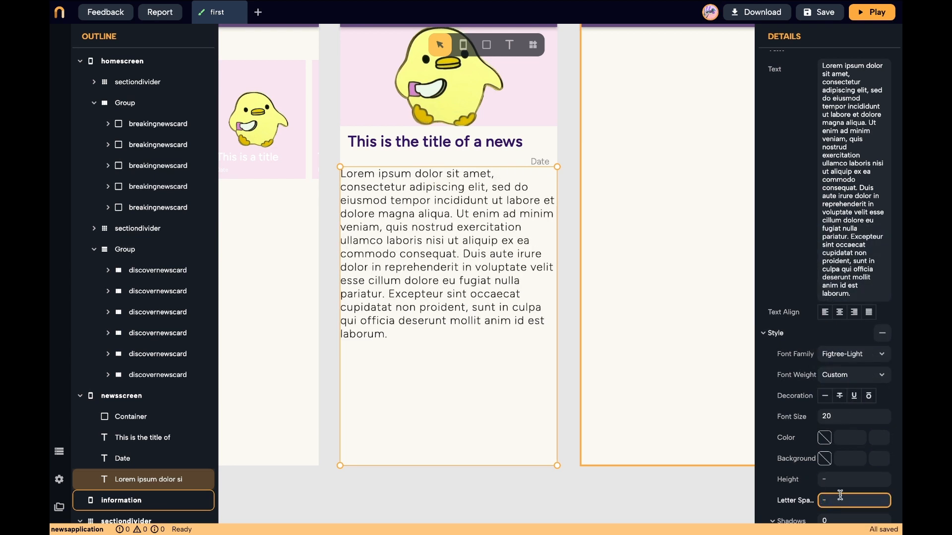
type("1")
scroll(841, 495, "down", 1)
left_click(829, 516)
left_click(694, 15)
Set the Lorem ipsum text's line height to 1.4 and justify it
scroll(850, 347, "down", 2)
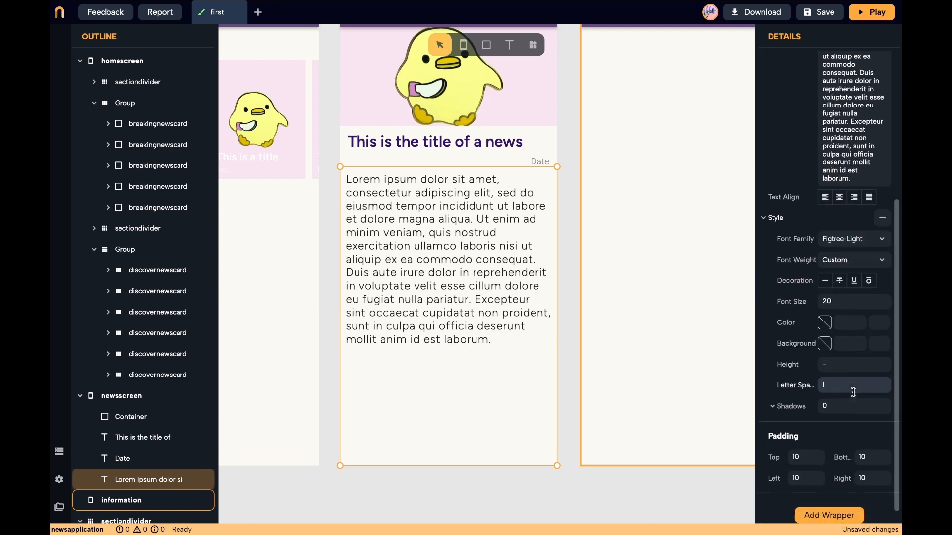
type("1.4")
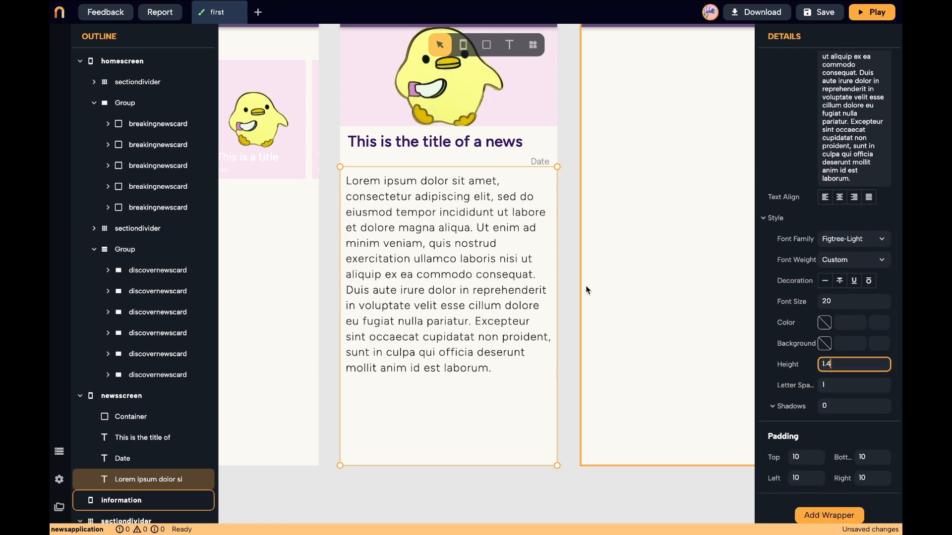
left_click(569, 326)
left_click(567, 329)
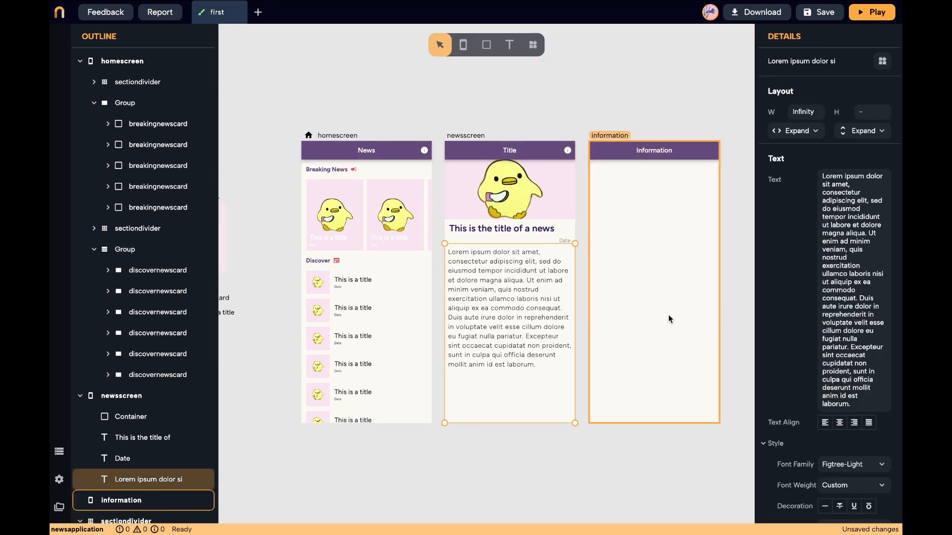
left_click(869, 422)
Reduce the Lorem ipsum text's font size slightly
scroll(864, 497, "down", 2)
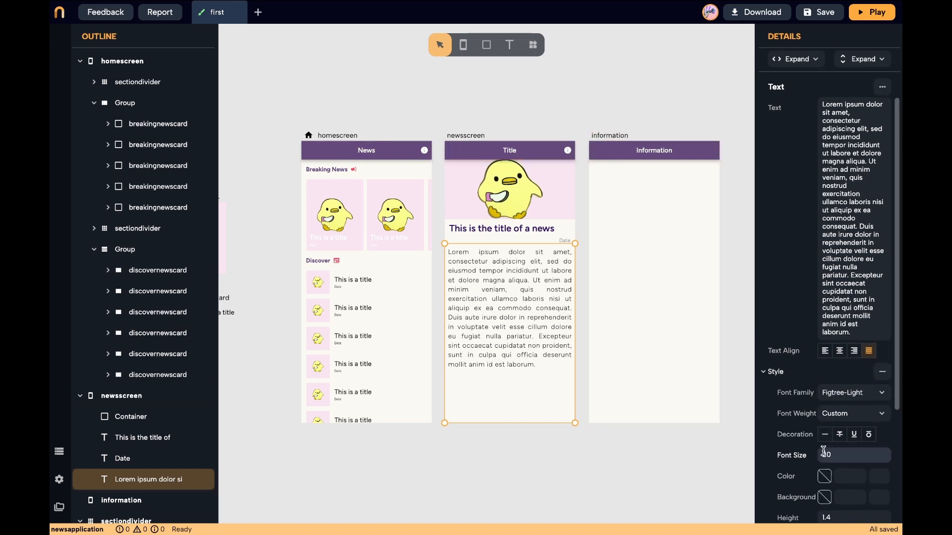
left_click(833, 453)
type("14")
left_click(597, 465)
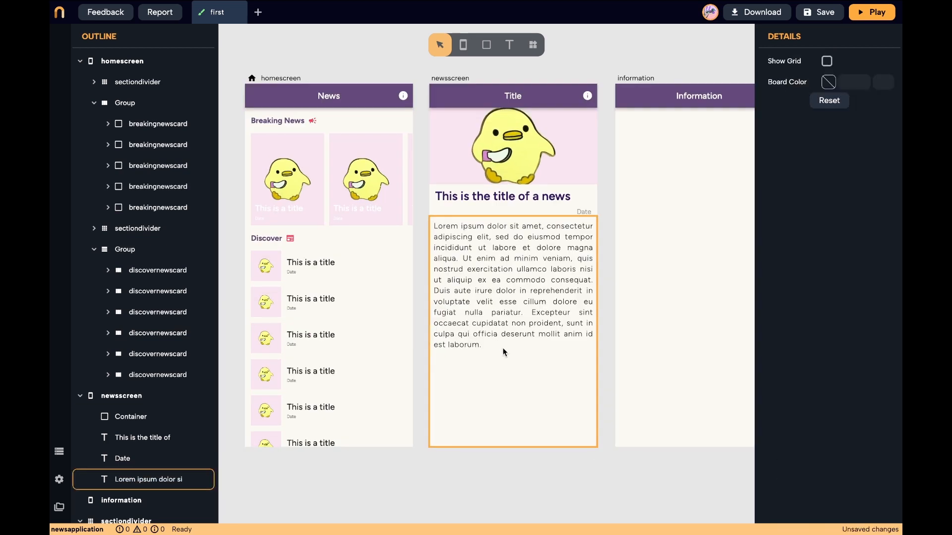
Draw a text box about 251 by 39 in the upper part of the information screen reading "This app was made with:"
left_click(509, 45)
left_click_drag(447, 167, 565, 185)
type("Thi")
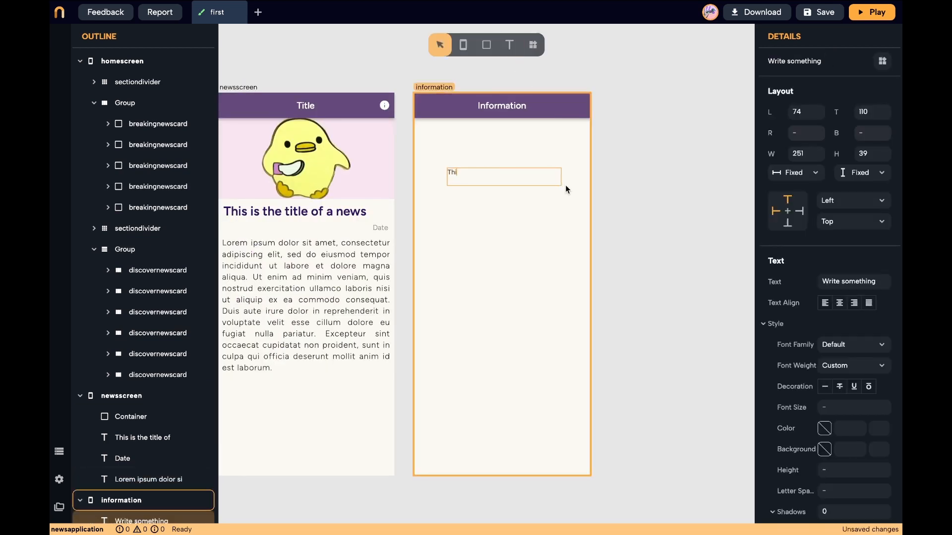
type("s app was made with:")
key("Escape")
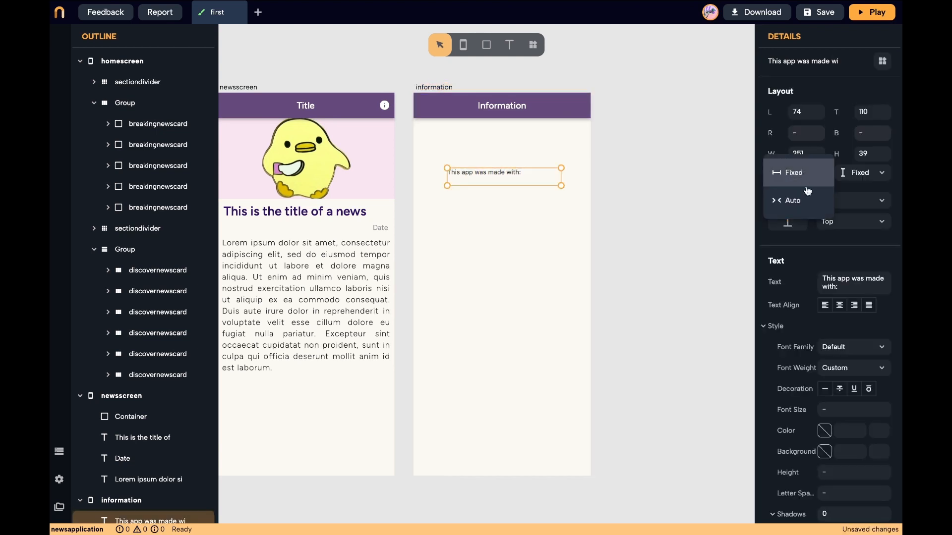
Format the information text in Figtree-Medium at size 24 with Auto width and height, and center it horizontally on the screen
left_click(830, 411)
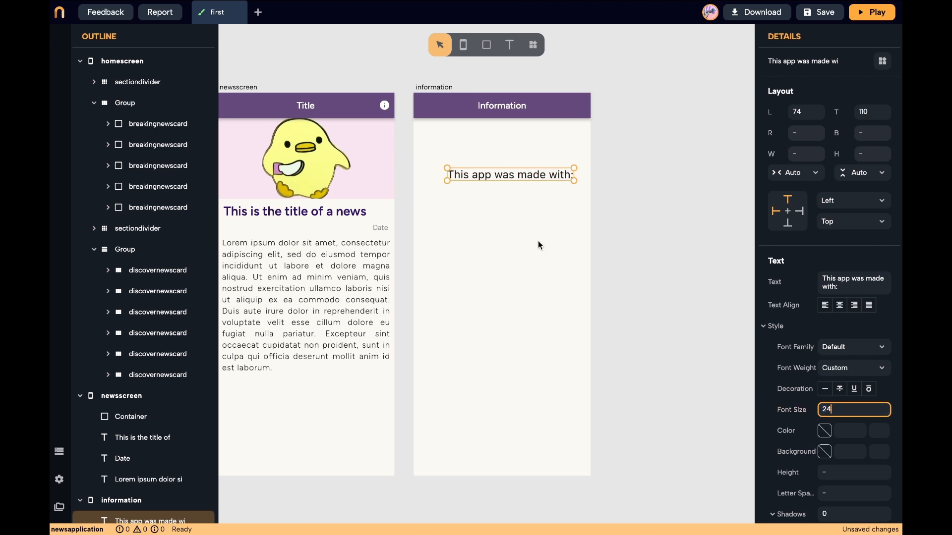
left_click(853, 347)
left_click(843, 234)
left_click_drag(518, 172, 514, 189)
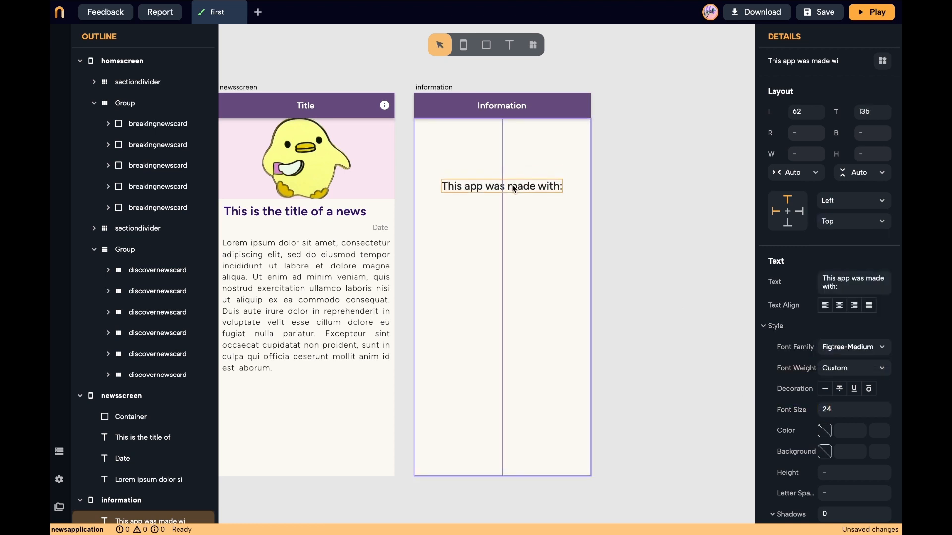
Add the nowa logo to the information screen, centered below the "This app was made with:" text
left_click(604, 253)
left_click_drag(490, 240, 489, 239)
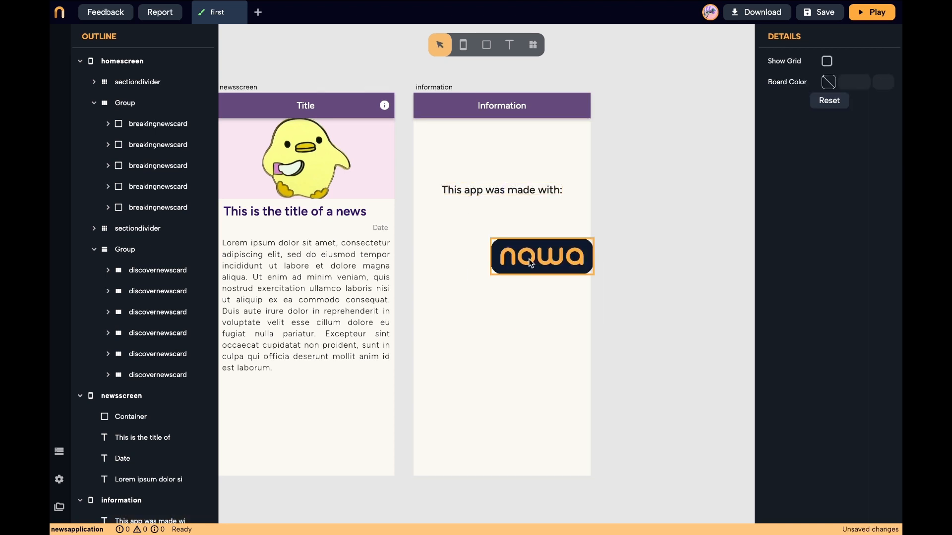
left_click(507, 273)
scroll(507, 277, "down", 1)
scroll(507, 277, "left", 1)
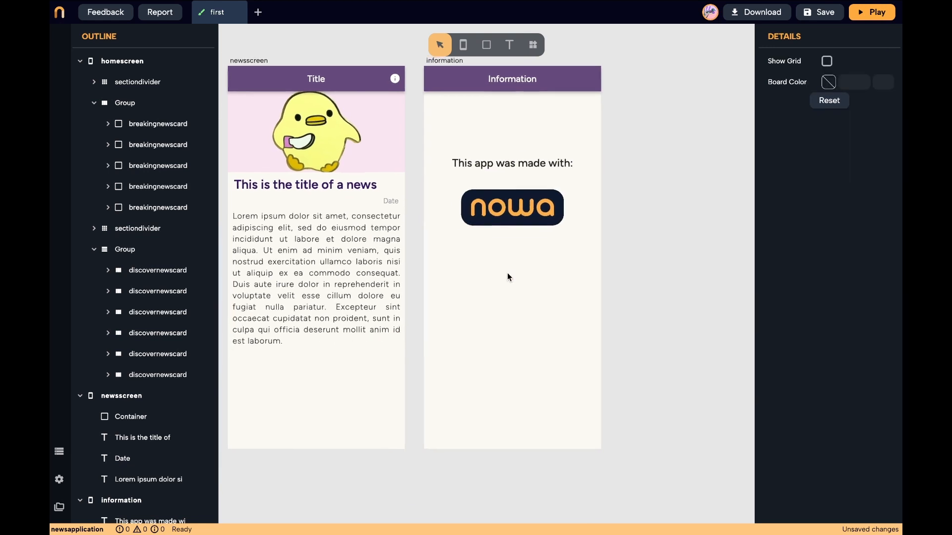
left_click(535, 164)
left_click_drag(536, 164, 529, 249)
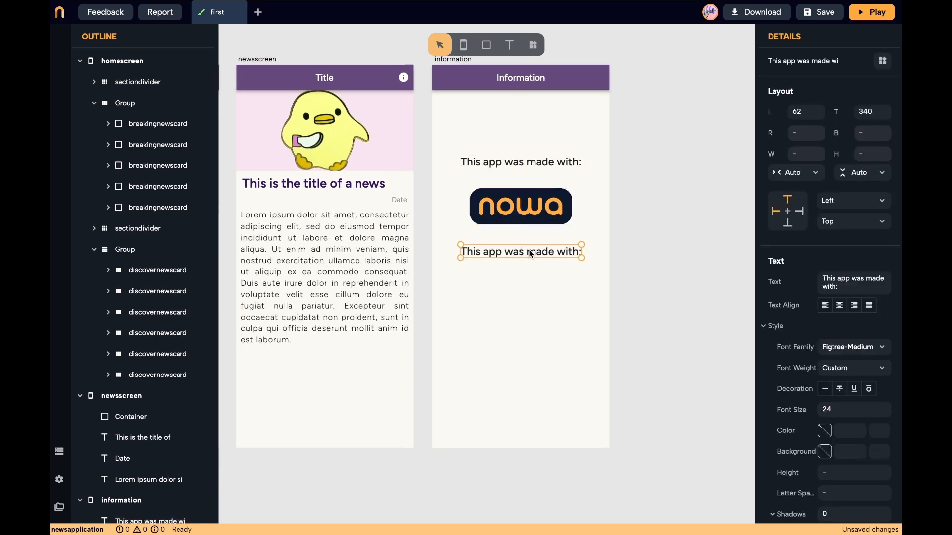
type("out more at:")
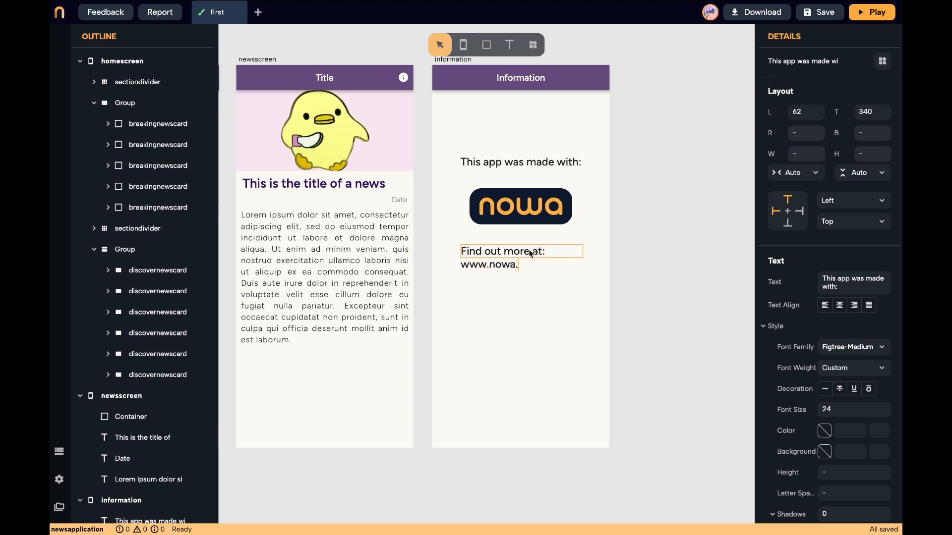
key("Escape")
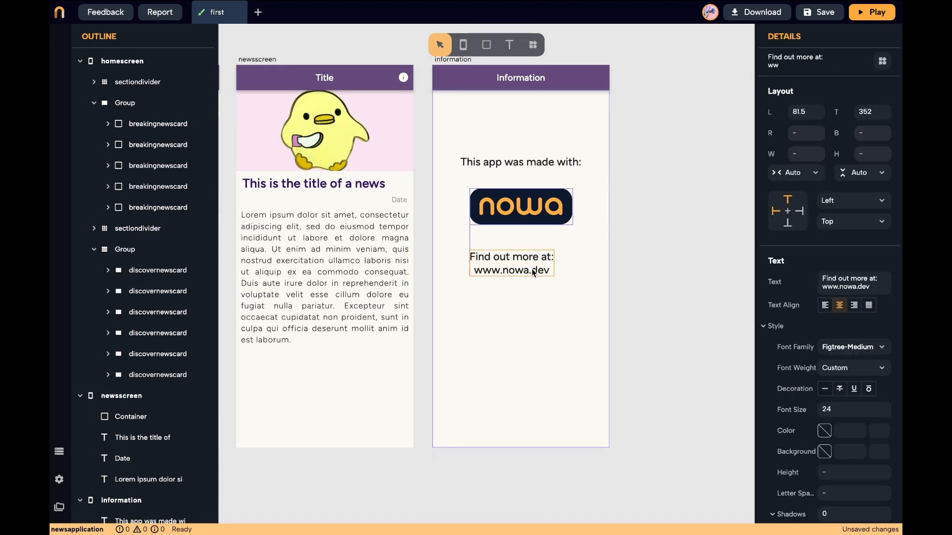
left_click(545, 310)
scroll(545, 311, "left", 2)
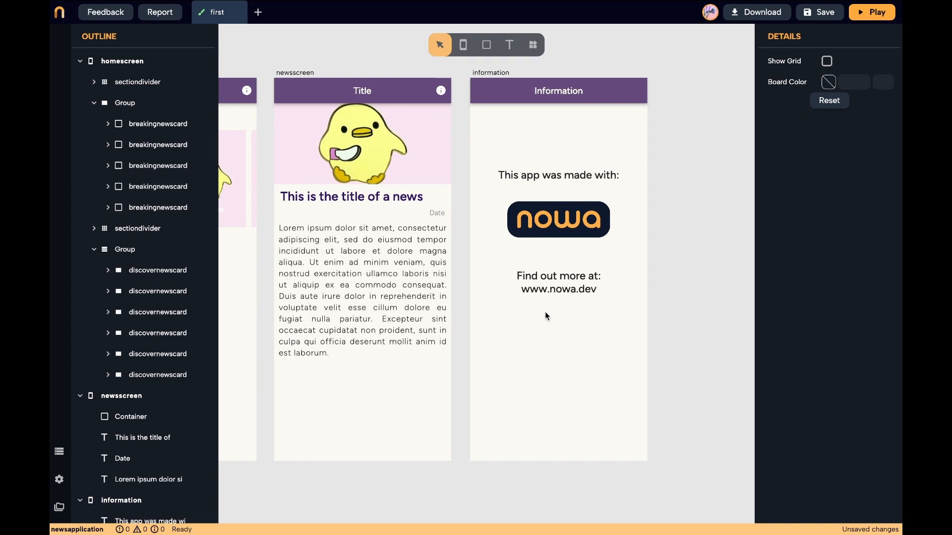
left_click(574, 233)
left_click(573, 347)
scroll(573, 347, "down", 3)
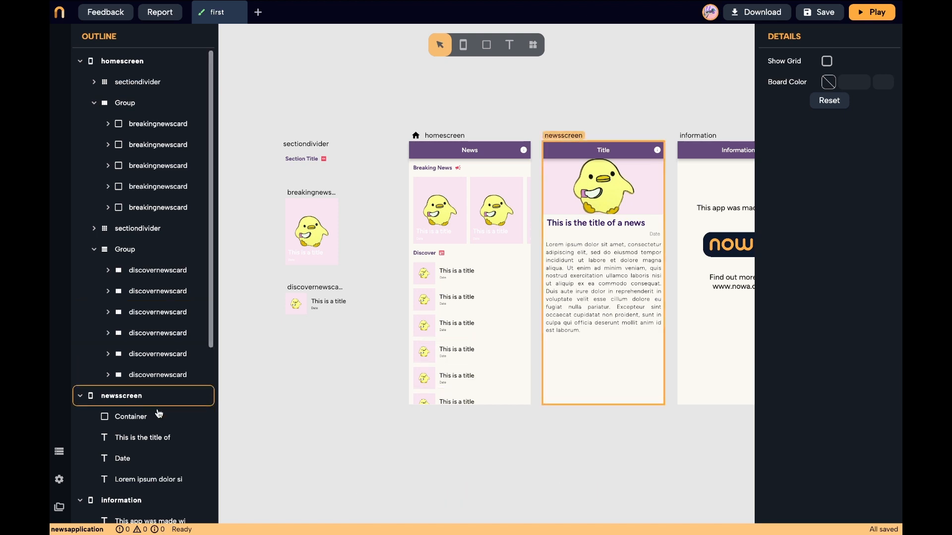
Create a new API request data source named breakingnews
left_click(59, 451)
left_click(116, 450)
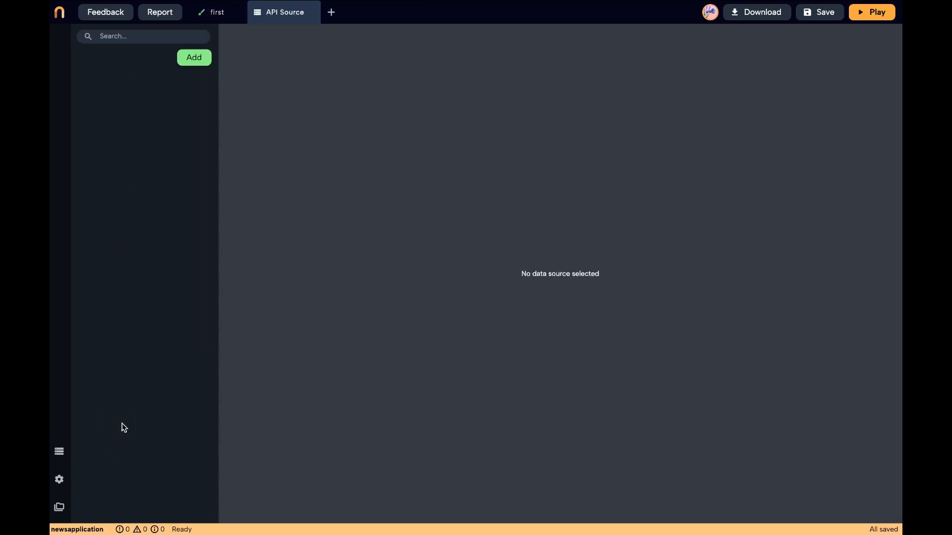
left_click(202, 64)
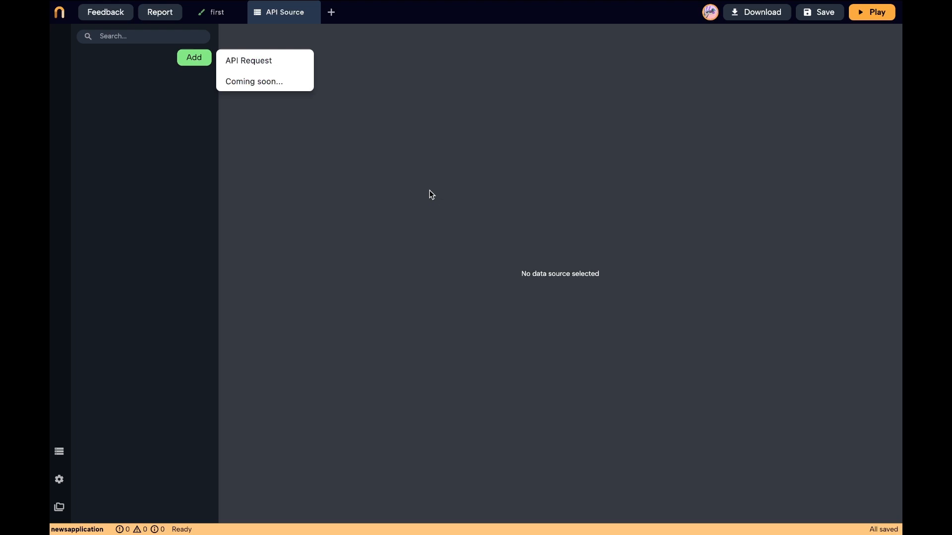
left_click(297, 67)
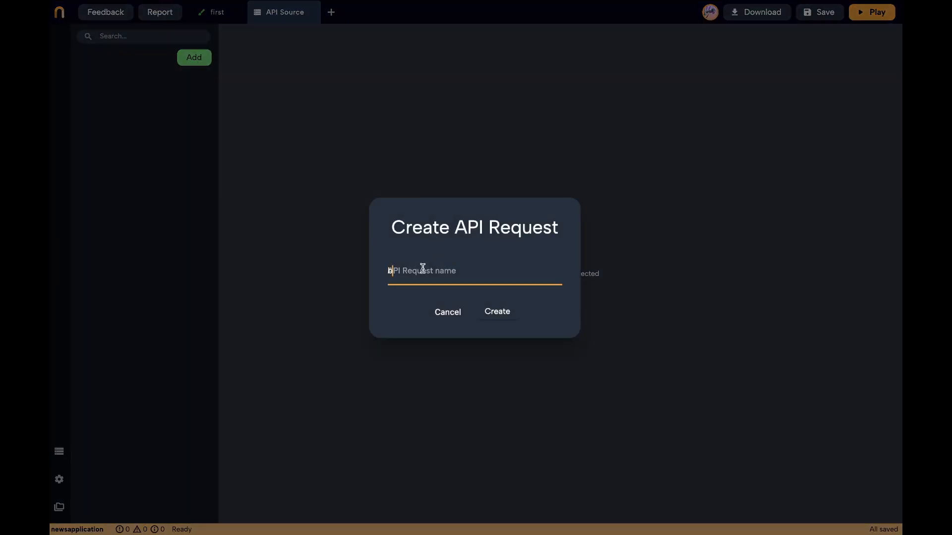
left_click(497, 313)
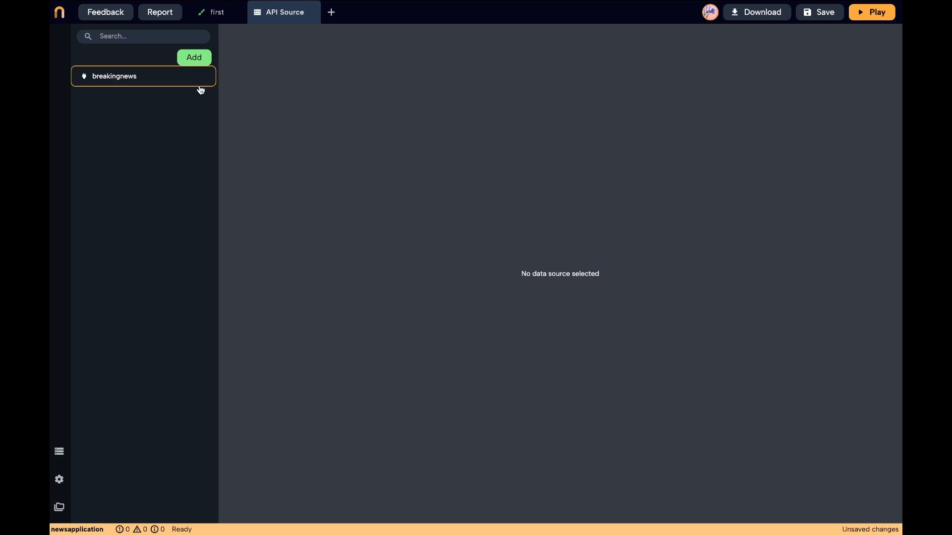
Set the breakingnews request's GET URL to the Breaking News endpoint copied from the Airtable API documentation, without its query parameters
left_click(200, 85)
left_click(383, 214)
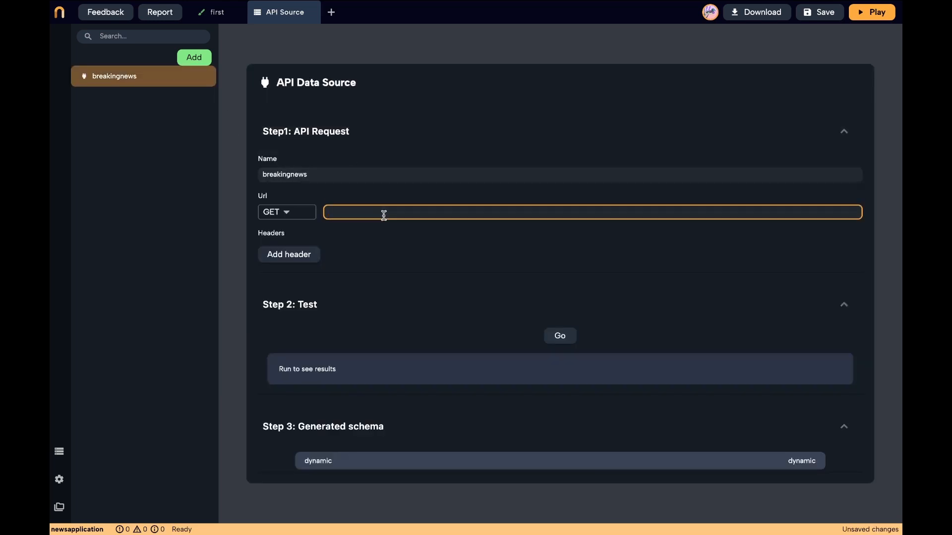
key("ctrl+Right")
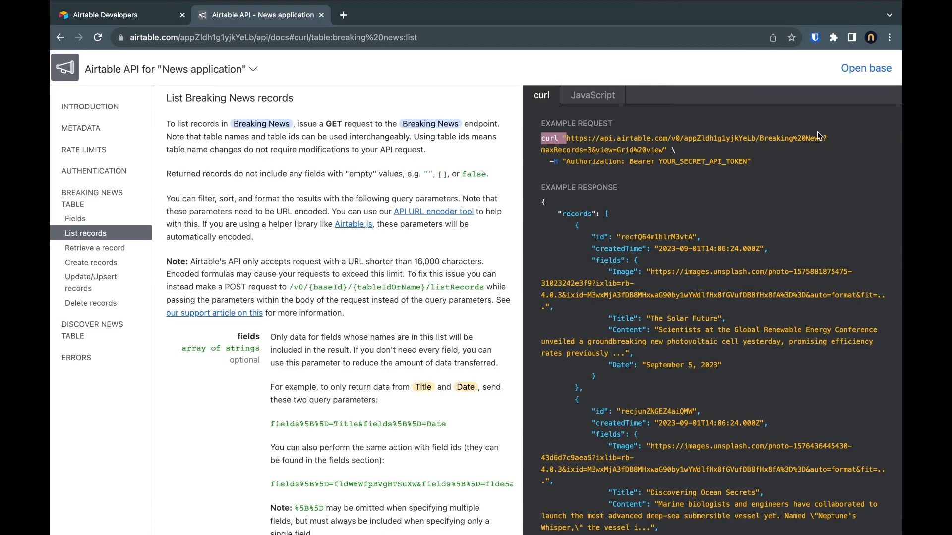
left_click_drag(819, 135, 823, 135)
key("ctrl+Left")
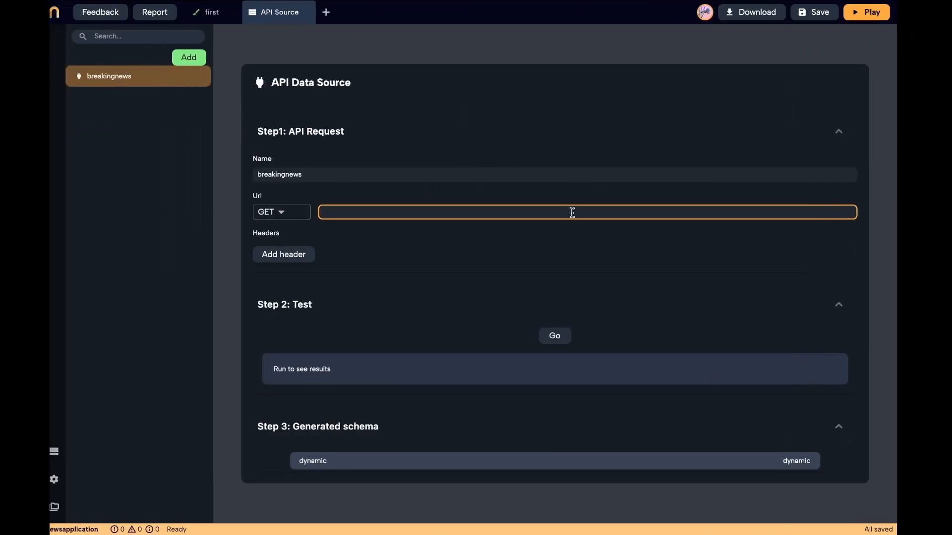
Add a header to the breakingnews request with the key Authorization, copied from the Airtable example request
left_click(310, 255)
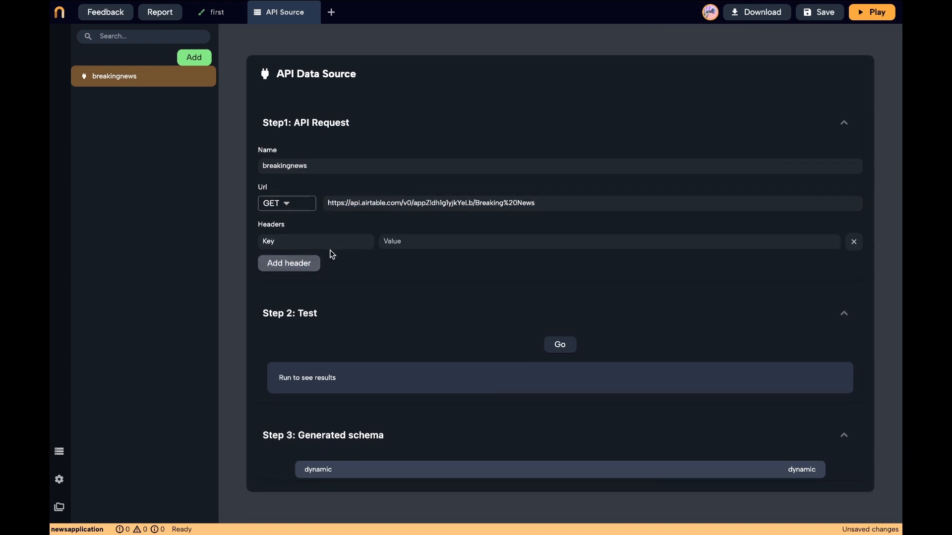
key("ctrl+Right")
left_click_drag(565, 163, 571, 164)
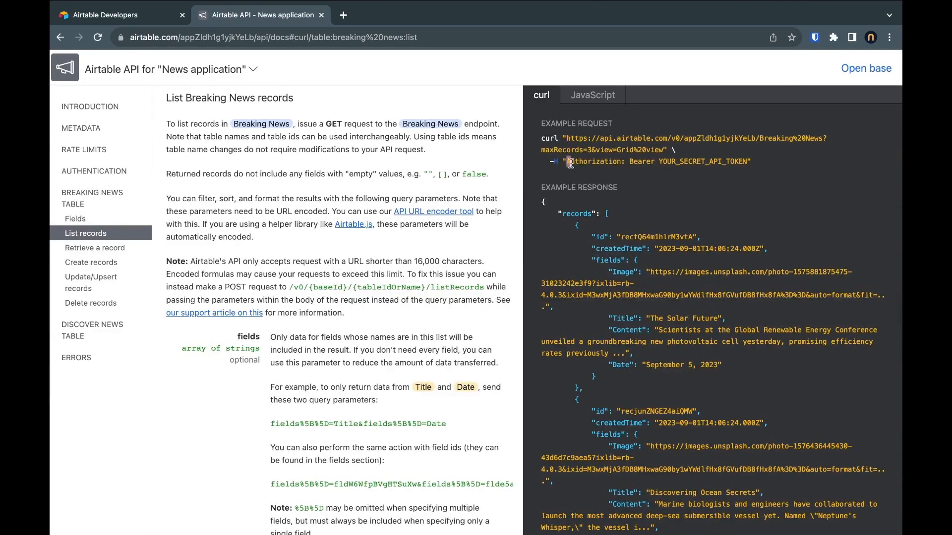
key("ctrl+Left")
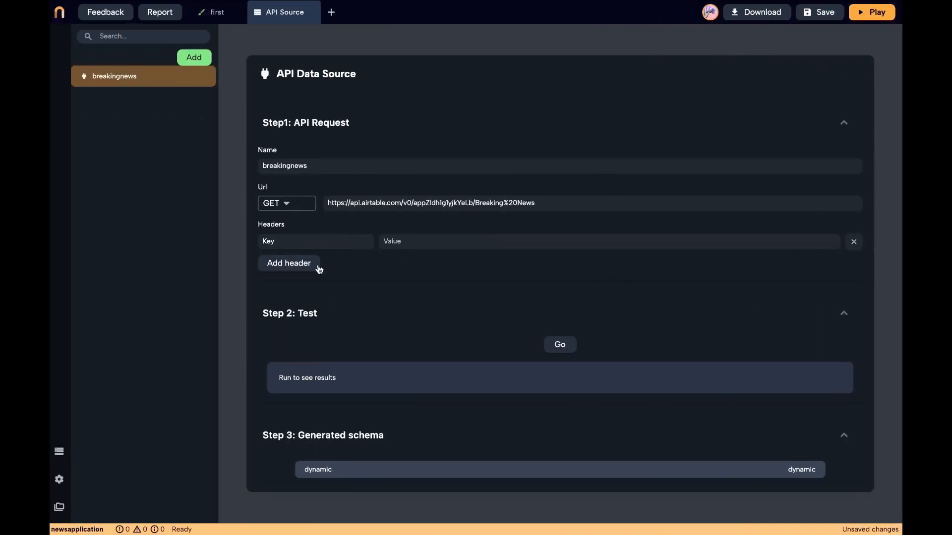
Set the Authorization header's value to "Bearer" followed by the Airtable API key
left_click(410, 241)
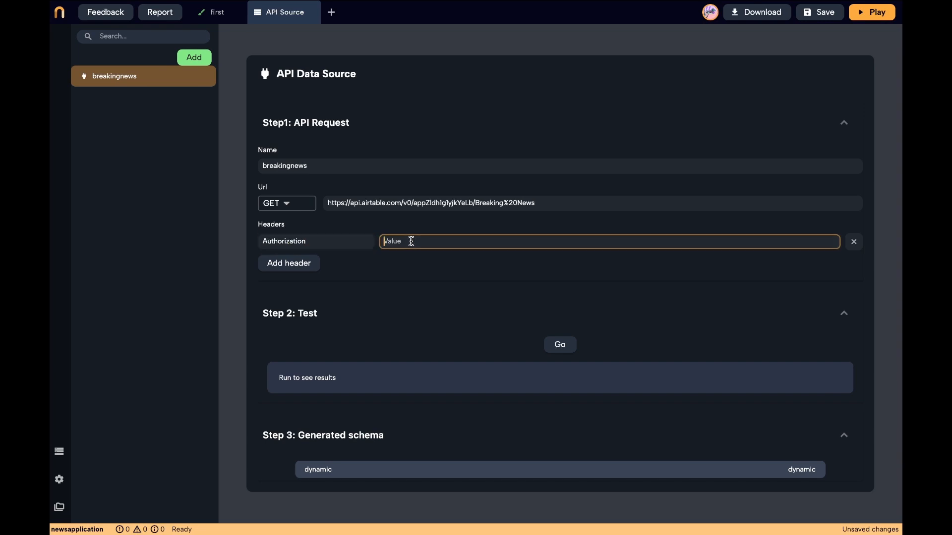
key("ctrl+Right")
key("ctrl+Left")
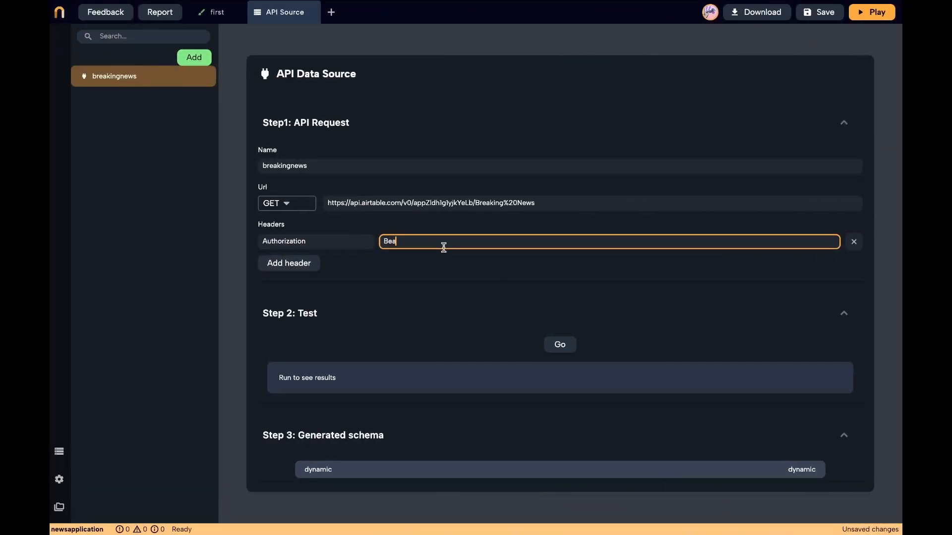
type("Bearer")
key("ctrl+v")
Run the test of the breakingnews request and review the returned records and the generated schema
left_click(571, 349)
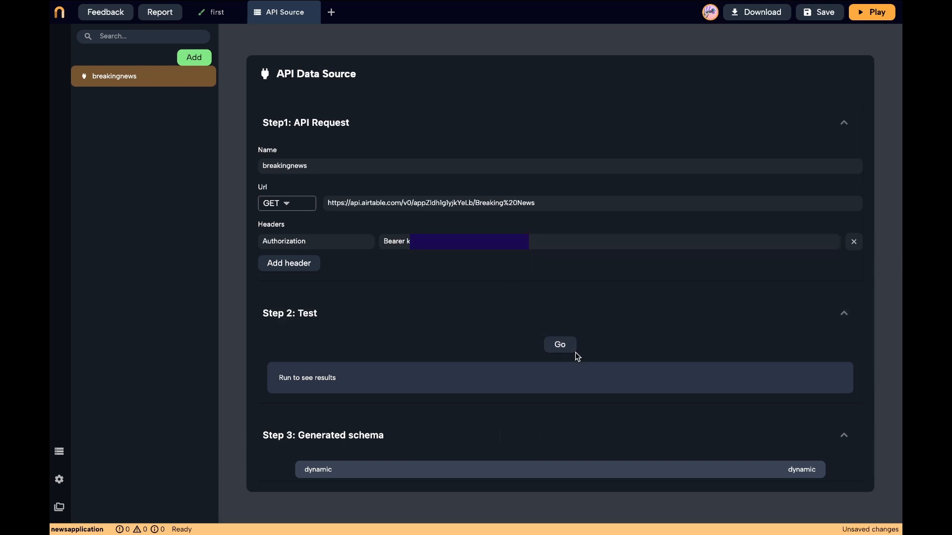
scroll(572, 350, "down", 9)
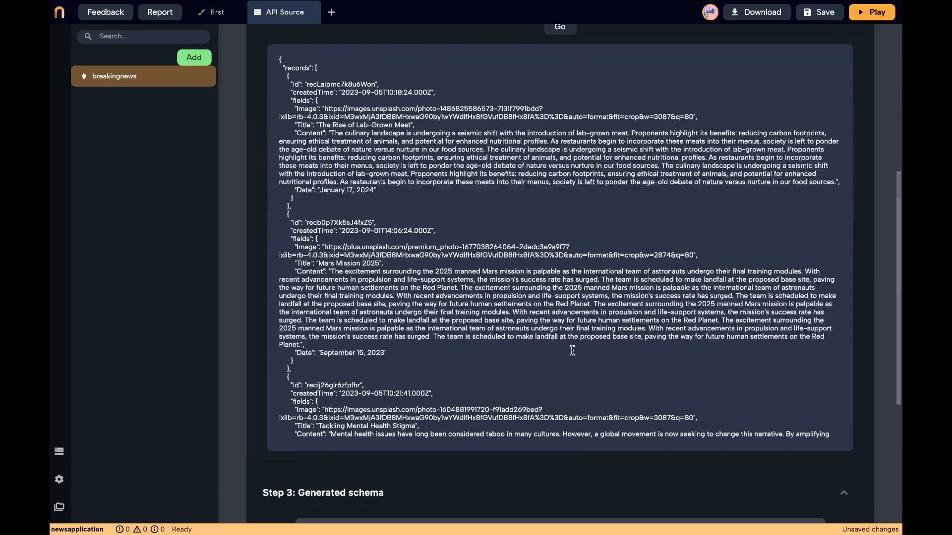
scroll(572, 350, "down", 3)
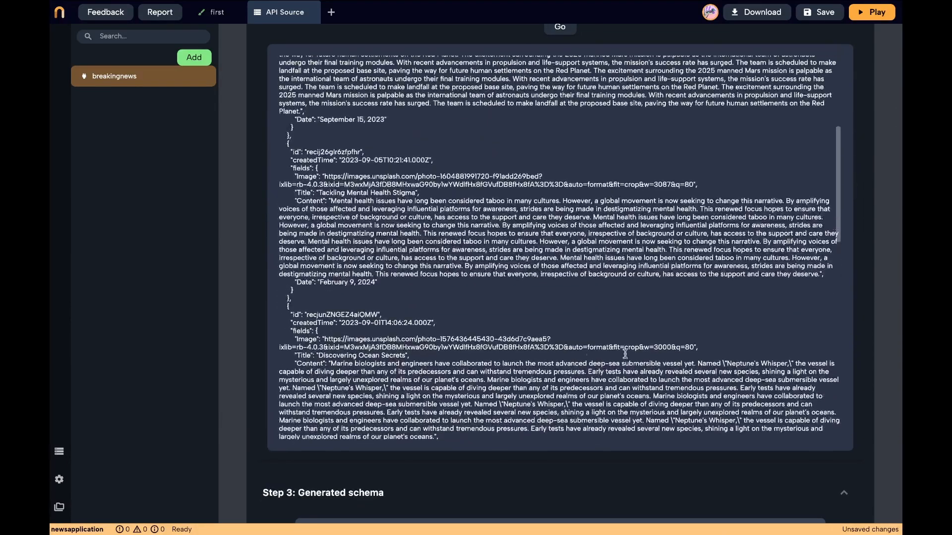
scroll(867, 410, "down", 4)
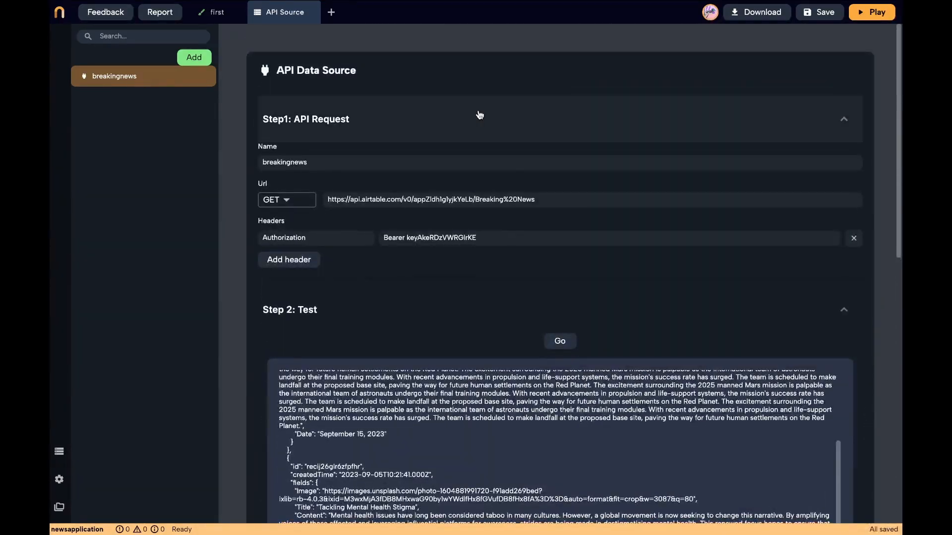
Return to the first board and wrap the home screen's Breaking News card group in a Data Builder
left_click(217, 11)
scroll(517, 180, "up", 3)
left_click(433, 264)
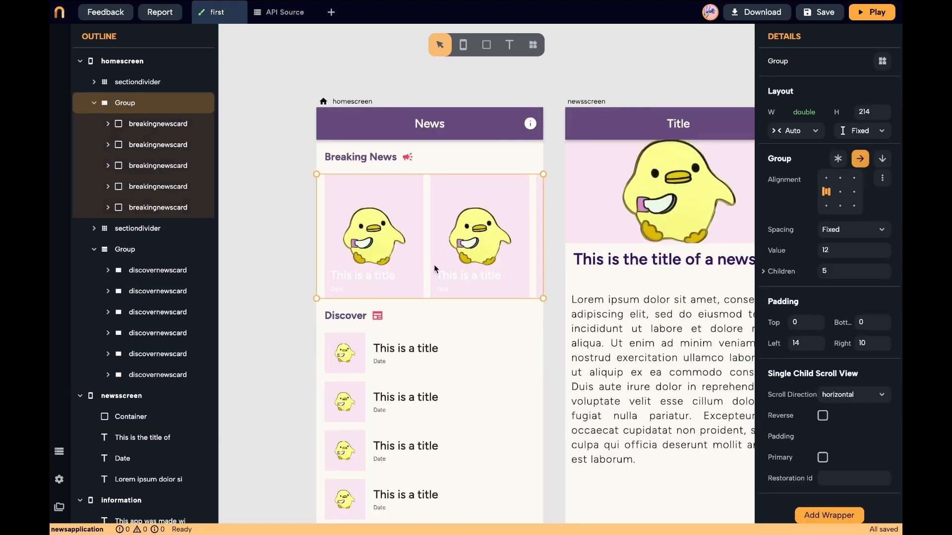
scroll(839, 448, "down", 1)
scroll(840, 447, "up", 1)
left_click(829, 495)
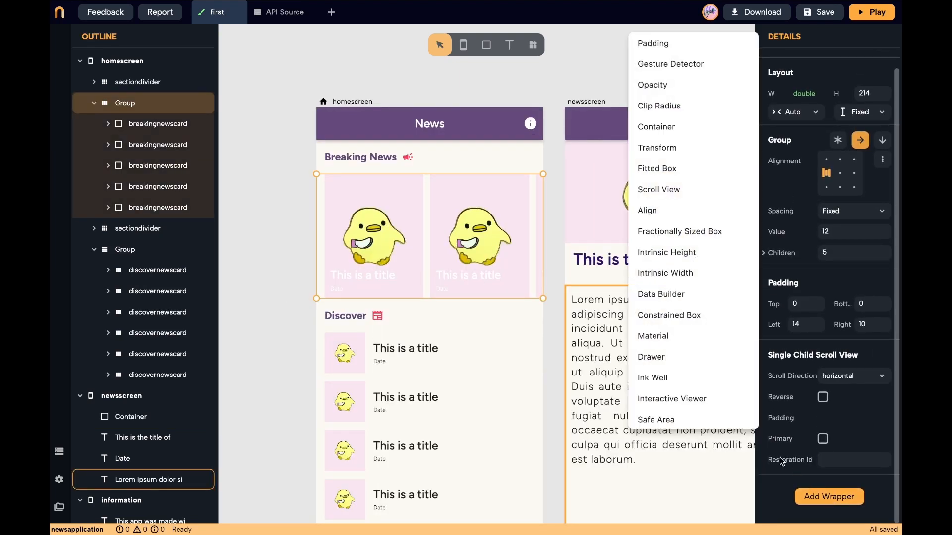
left_click(704, 295)
Set the group's Data Builder to an API Request source and choose the breaking request as its data
scroll(826, 393, "down", 2)
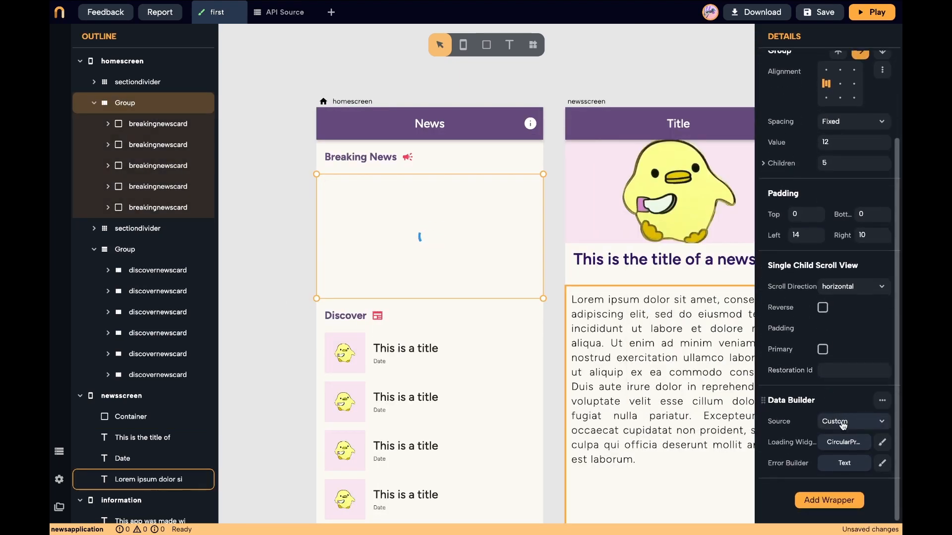
left_click(843, 422)
left_click(846, 365)
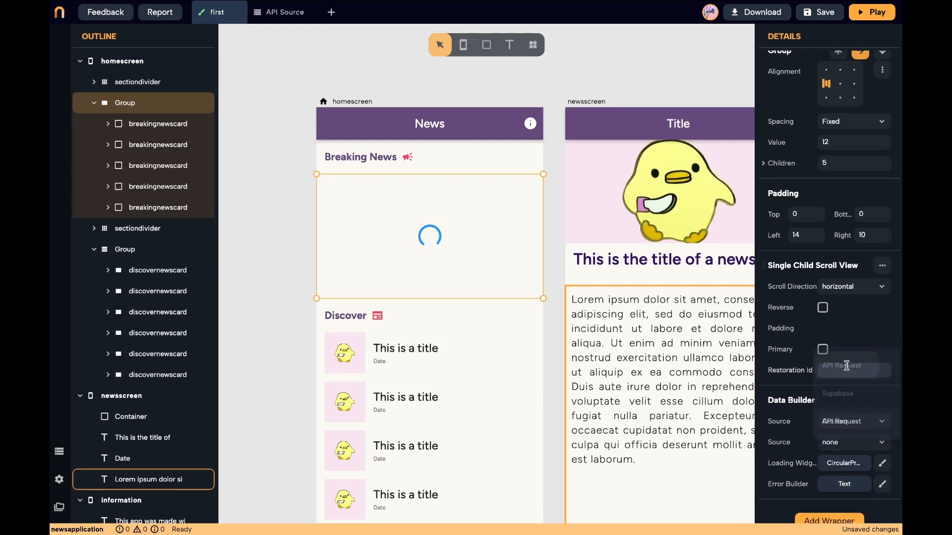
left_click(852, 442)
left_click(839, 416)
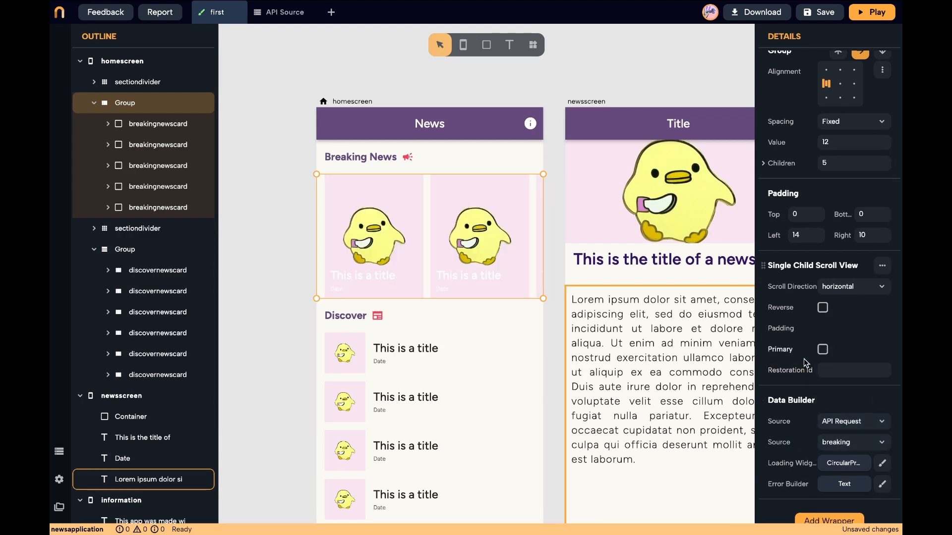
Link the Breaking News group's Children to the records of the Data Builder's data
scroll(837, 408, "up", 3)
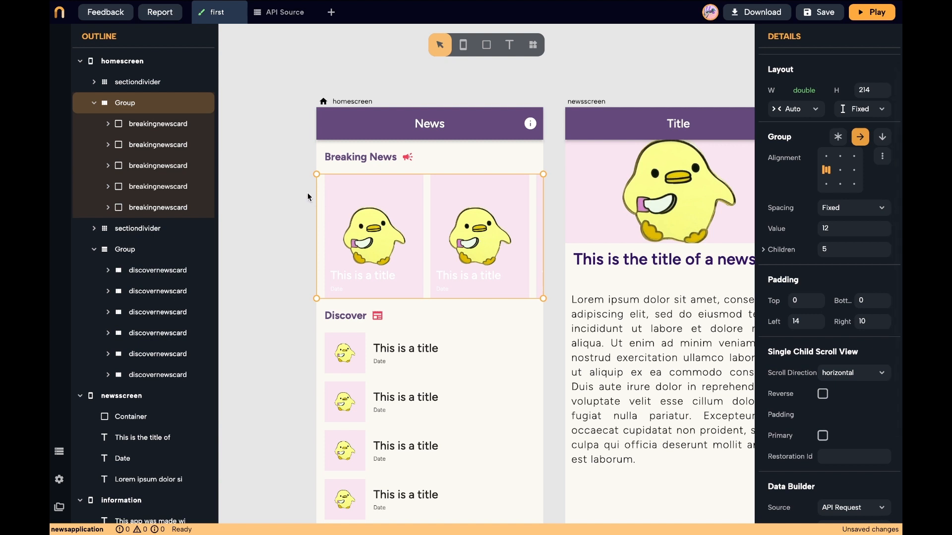
left_click(777, 255)
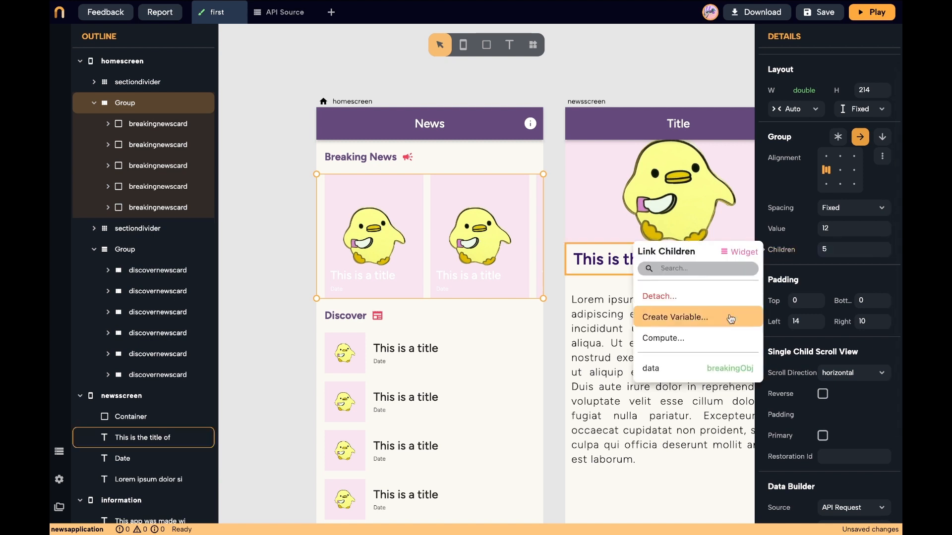
left_click(712, 370)
left_click(718, 304)
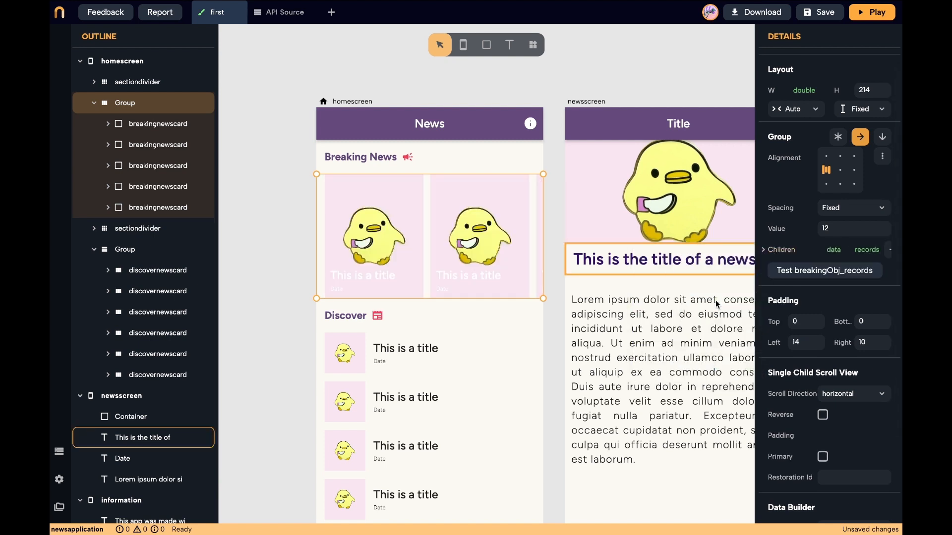
Link the breakingnewscard's Image to the picture value in the fields of the current element
left_click(193, 132)
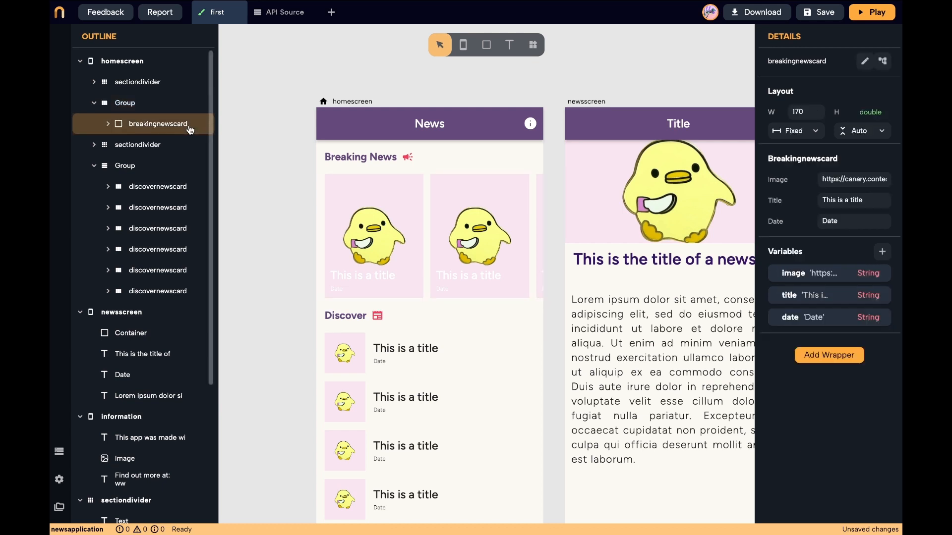
left_click(779, 183)
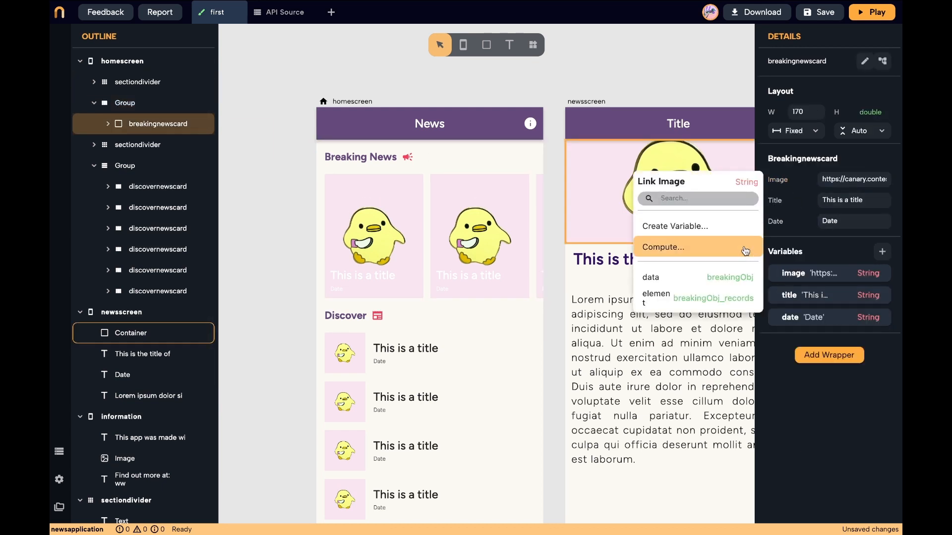
left_click(734, 298)
left_click(746, 258)
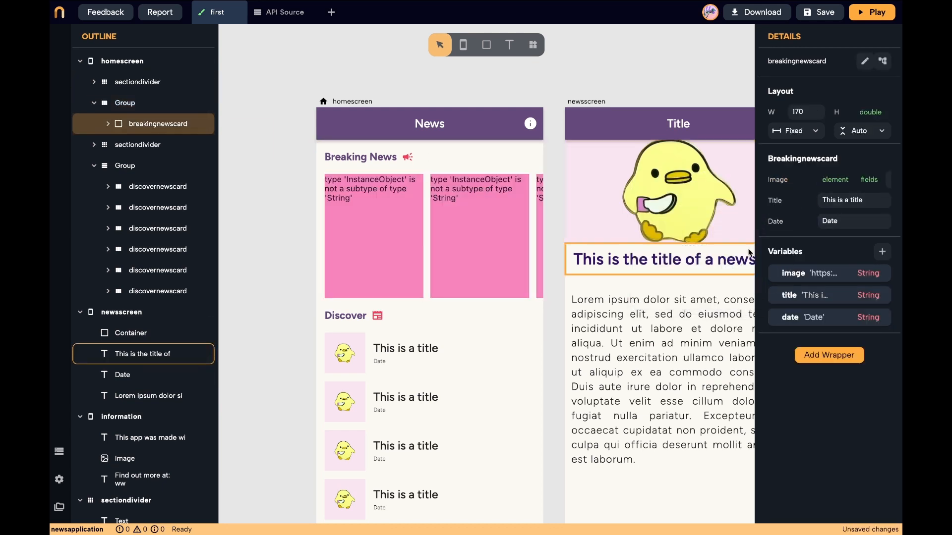
left_click(870, 180)
left_click(670, 288)
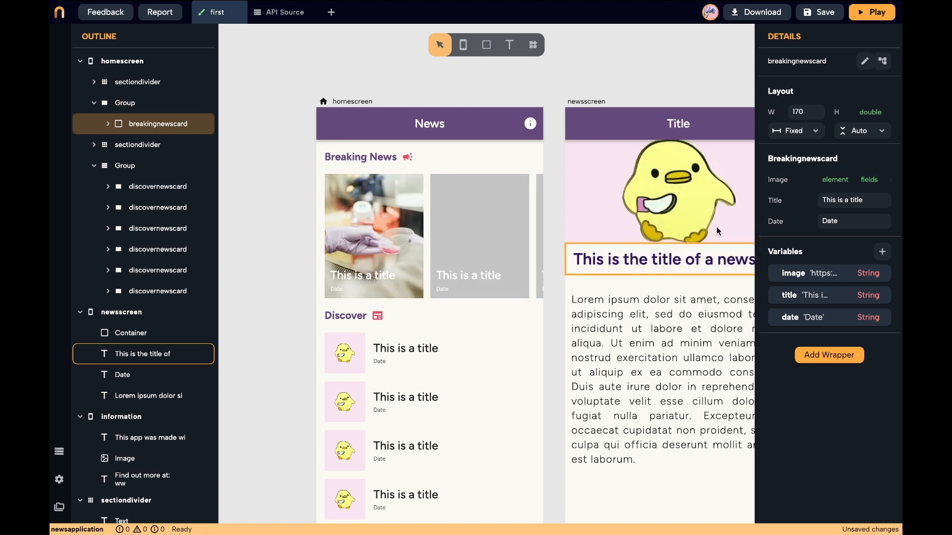
Link the breakingnewscard's Title to the title value in the fields of the current element
scroll(585, 302, "right", 1)
scroll(585, 303, "right", 1)
left_click(775, 200)
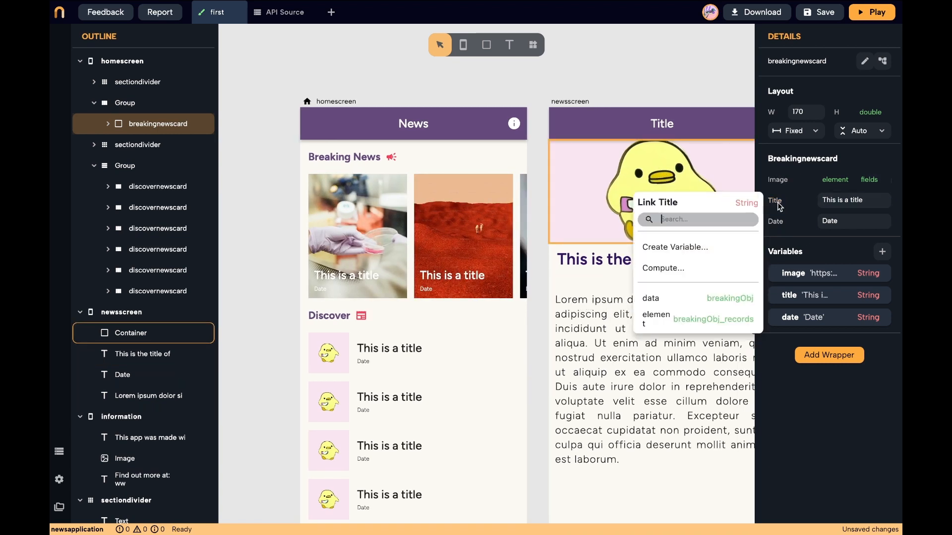
left_click(708, 320)
left_click(710, 287)
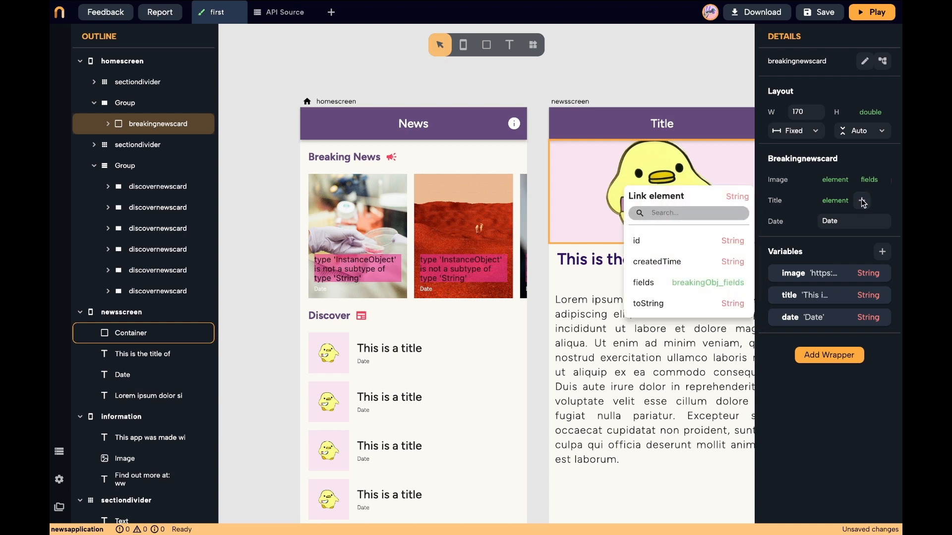
left_click(640, 261)
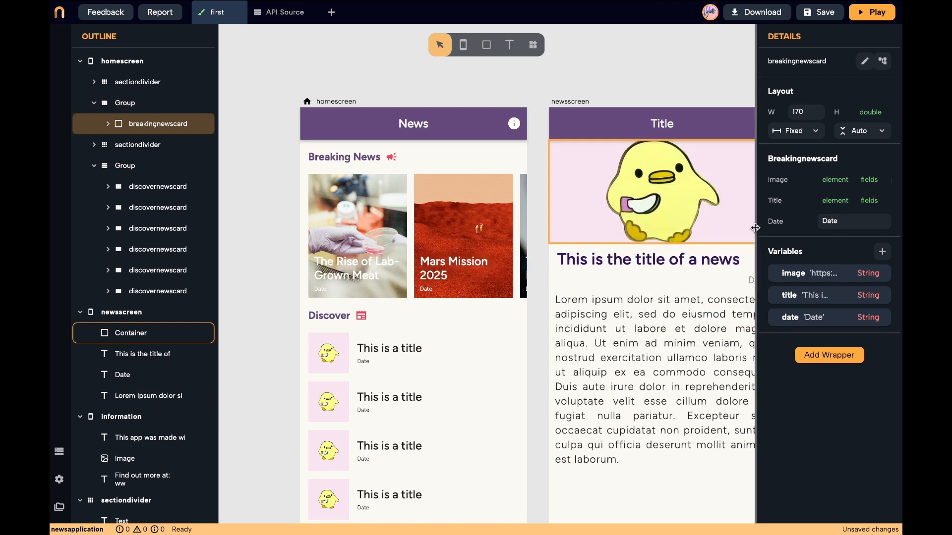
Link the breakingnewscard's Date to the date value in the fields of the current element
left_click(712, 226)
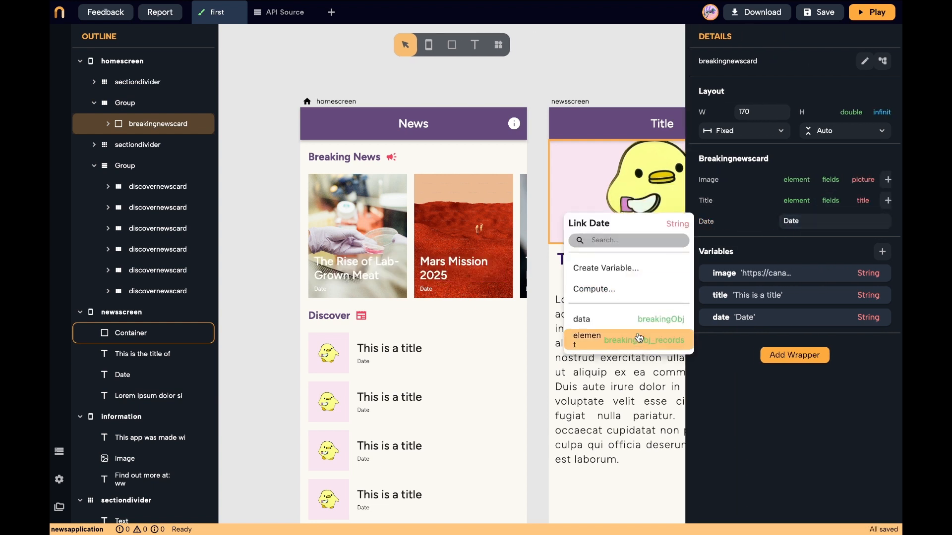
left_click(637, 333)
left_click(638, 311)
left_click(856, 221)
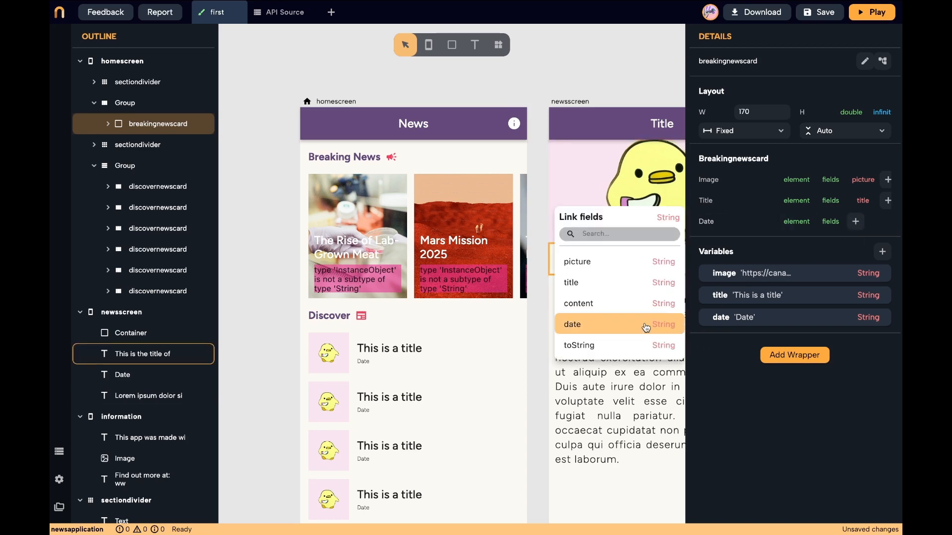
left_click(642, 325)
left_click(279, 279)
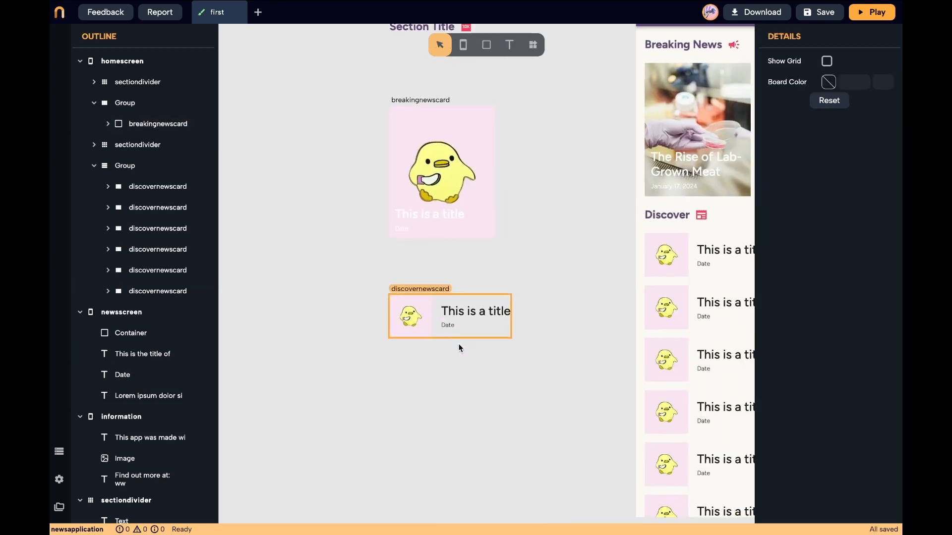
Create a String variable named image from the image URL of the discovernewscard component's container
scroll(459, 348, "up", 2)
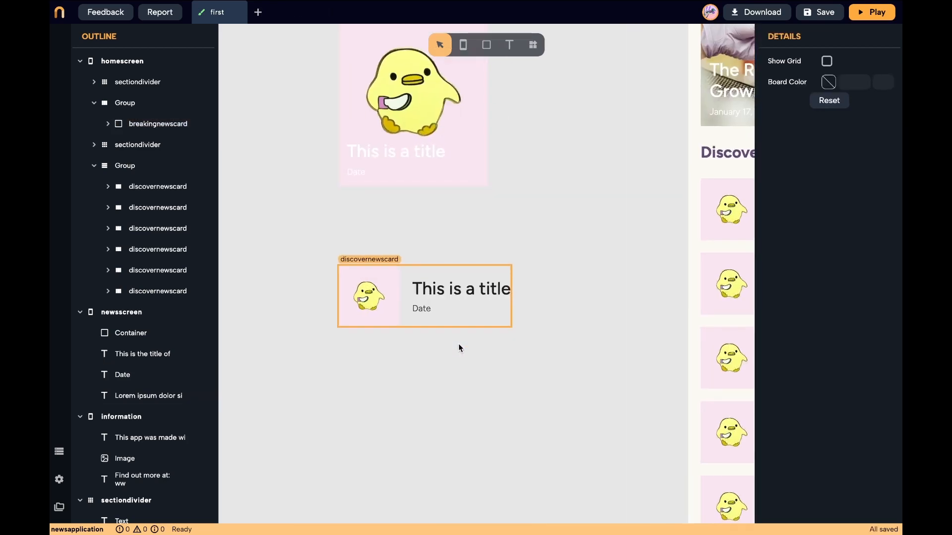
left_click(392, 269)
left_click(392, 293)
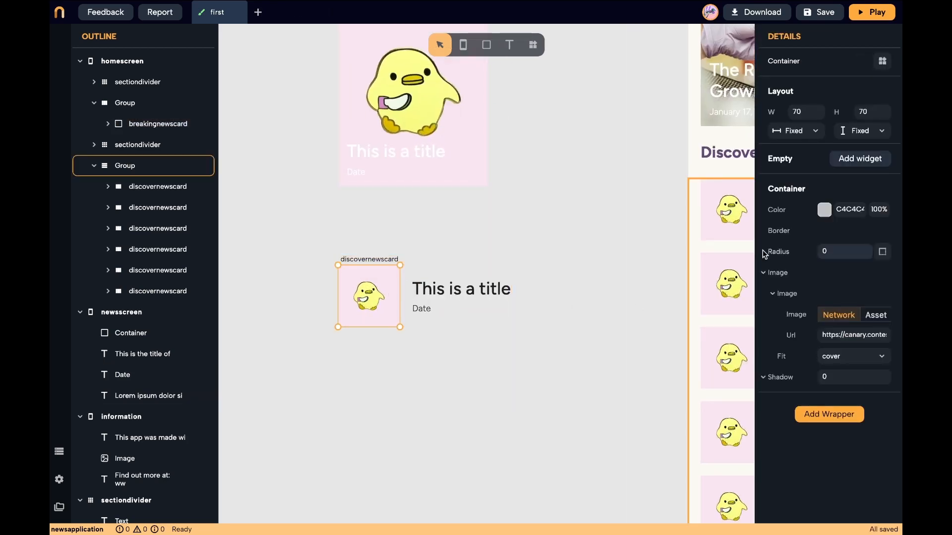
left_click(792, 341)
left_click(722, 401)
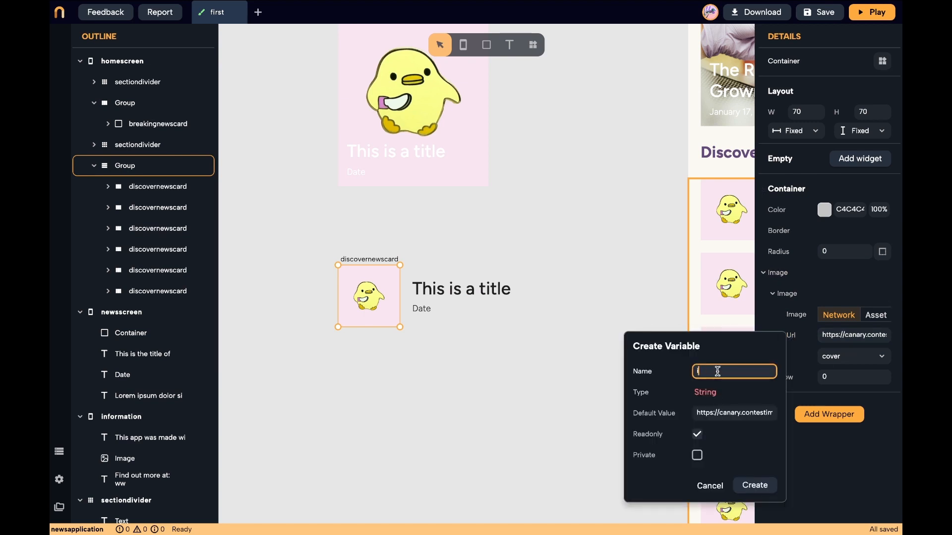
left_click(755, 486)
Create a String variable named title from the text of the discovernewscard component's title
left_click(471, 289)
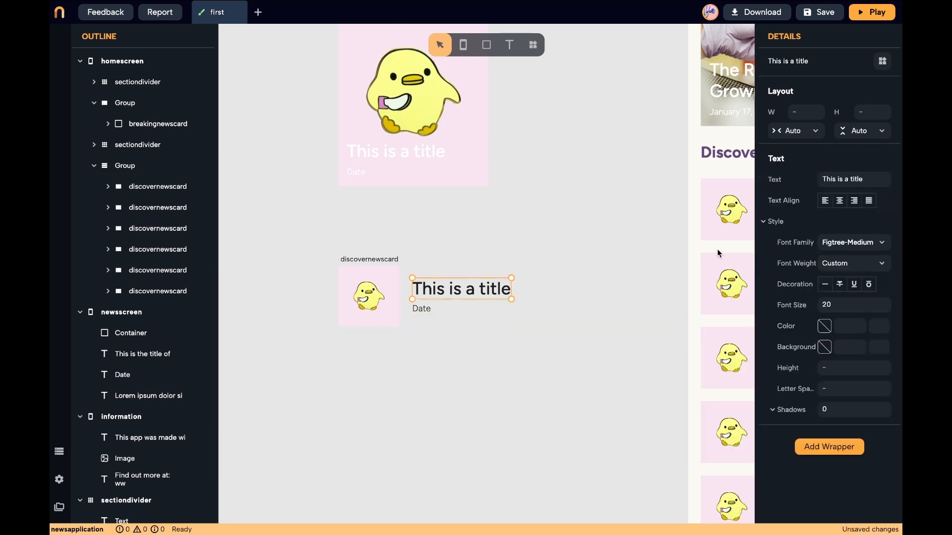
left_click(774, 179)
left_click(740, 247)
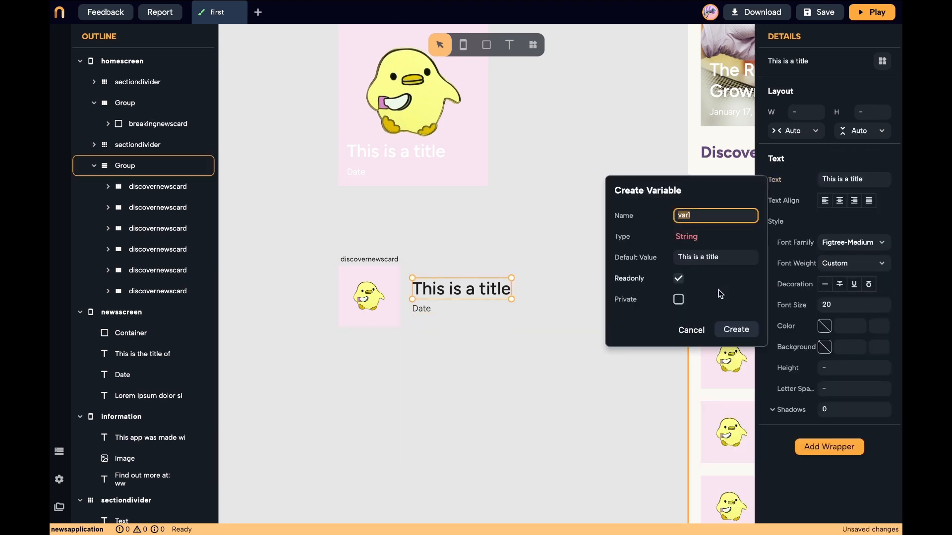
left_click(738, 329)
Create a String variable named date from the discovernewscard component's Date text
left_click(446, 310)
left_click(427, 310)
left_click(428, 311)
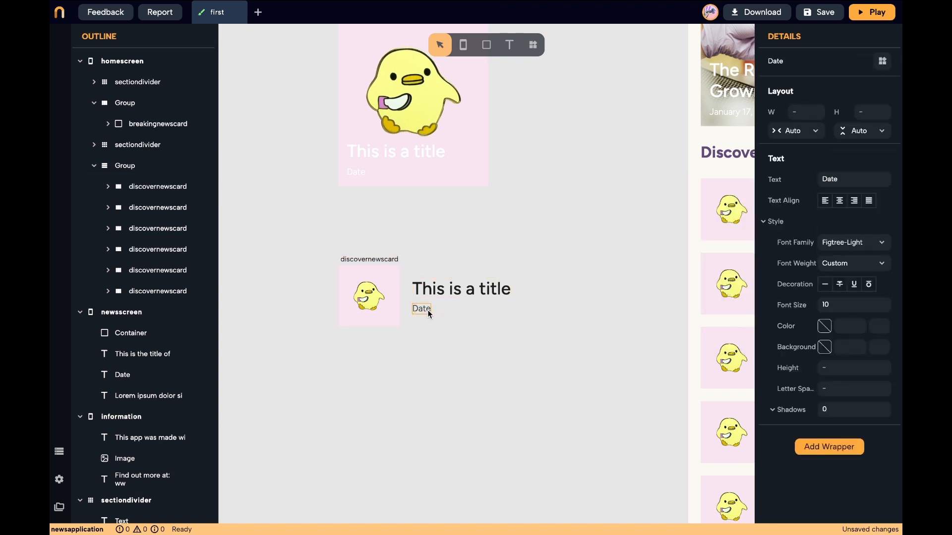
left_click(772, 180)
left_click(700, 240)
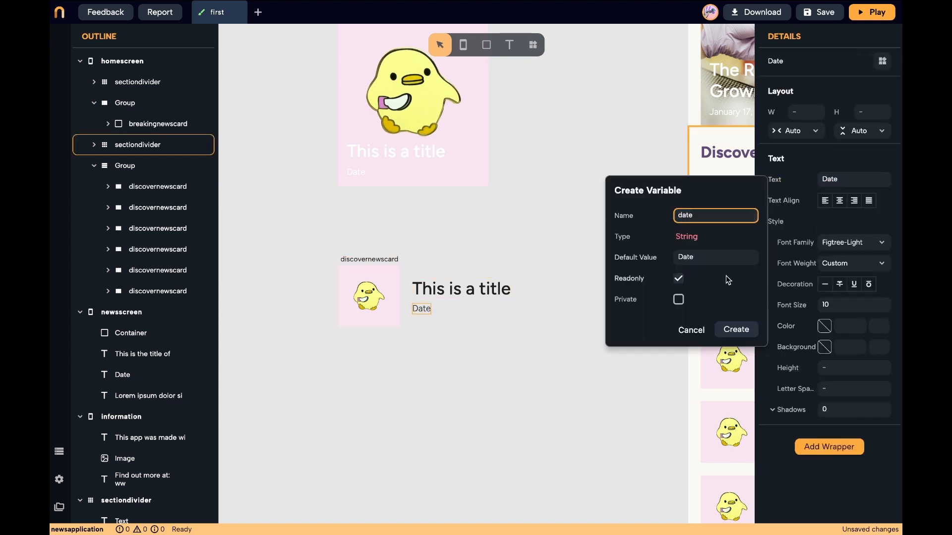
left_click(736, 330)
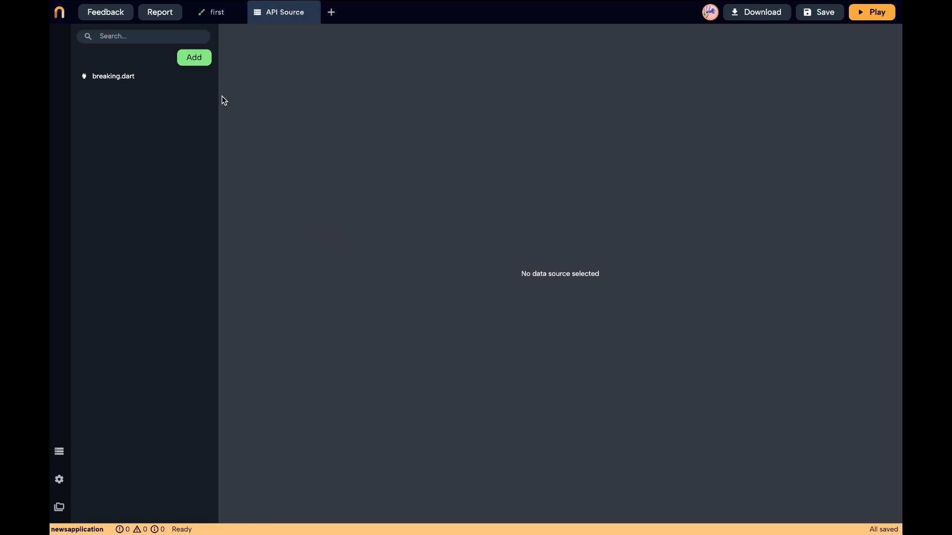
Create an API request named discover and set its GET URL to the Airtable endpoint of the Discover News table
left_click(194, 57)
left_click(295, 60)
type("discover")
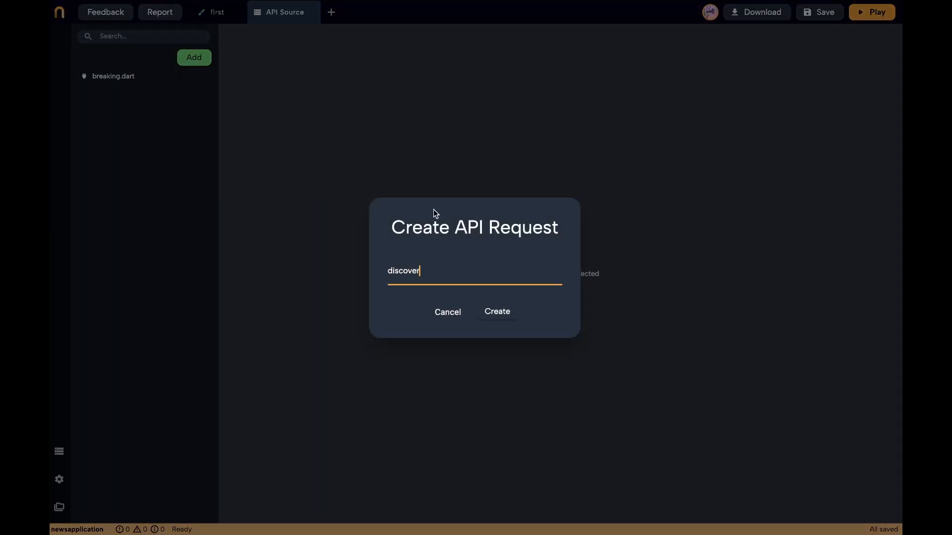
left_click(493, 314)
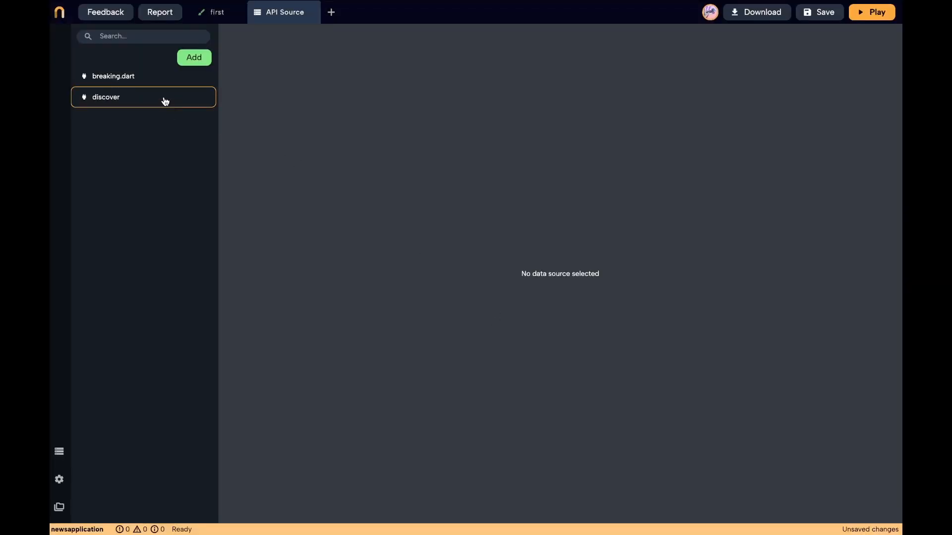
left_click(165, 101)
left_click(460, 209)
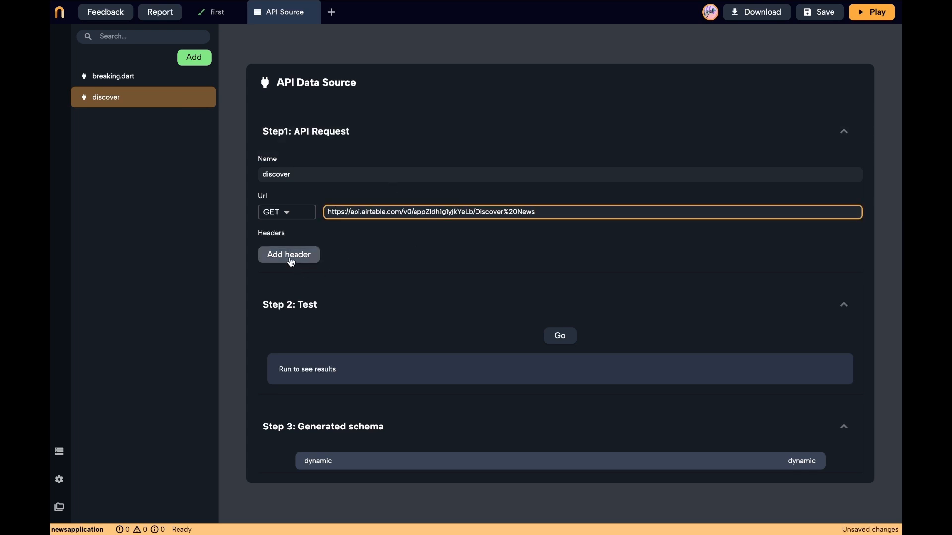
Add an Authorization header to the discover request, with Bearer followed by the API key as its value
left_click(291, 259)
left_click(444, 243)
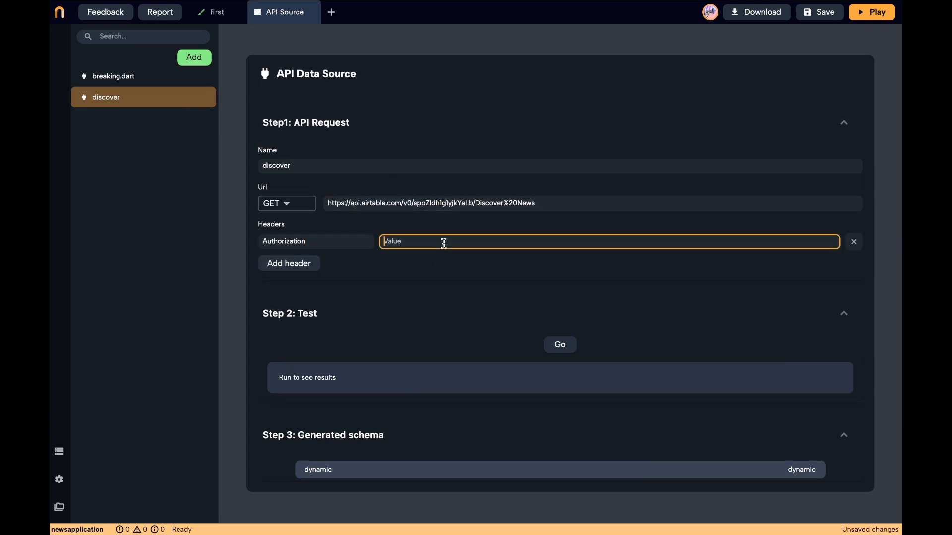
type("Bearer")
key("ctrl+v")
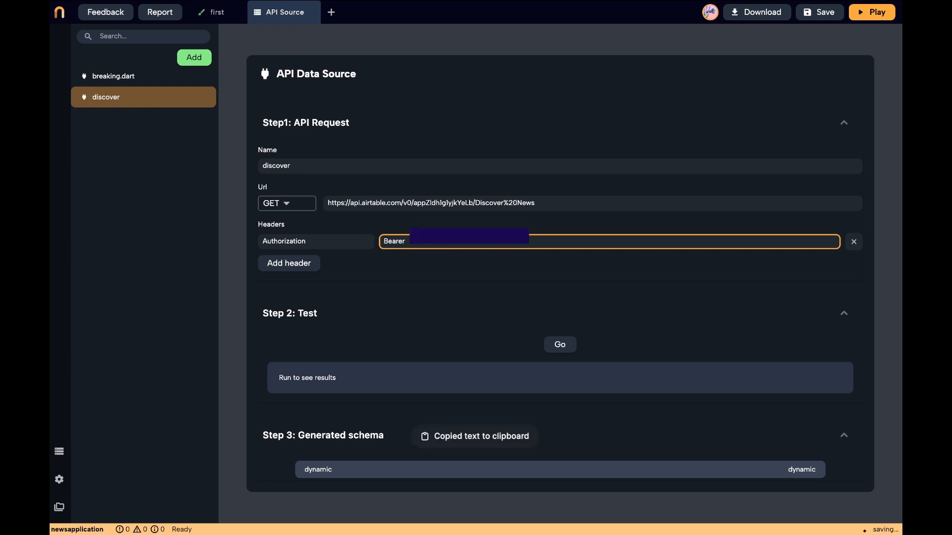
Run the test of the discover request and look through the returned records
left_click(551, 344)
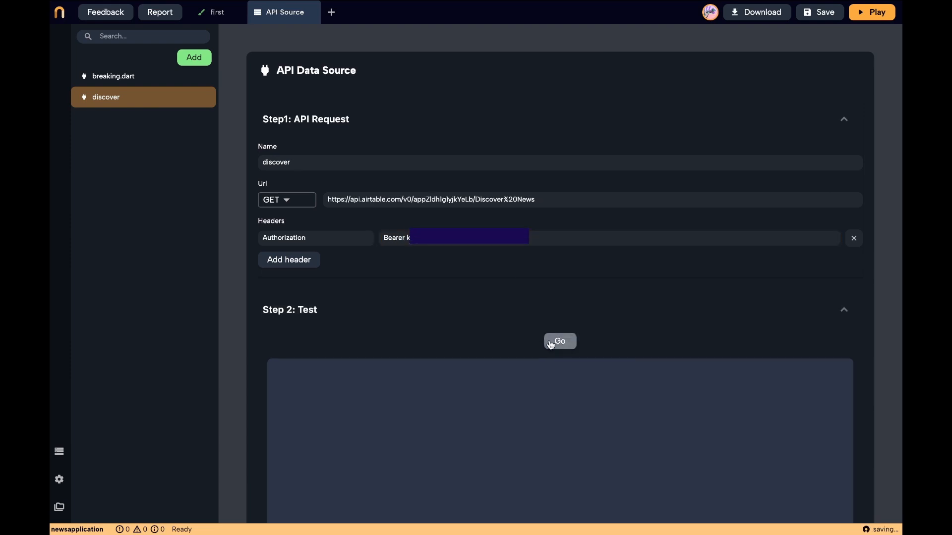
scroll(552, 345, "down", 3)
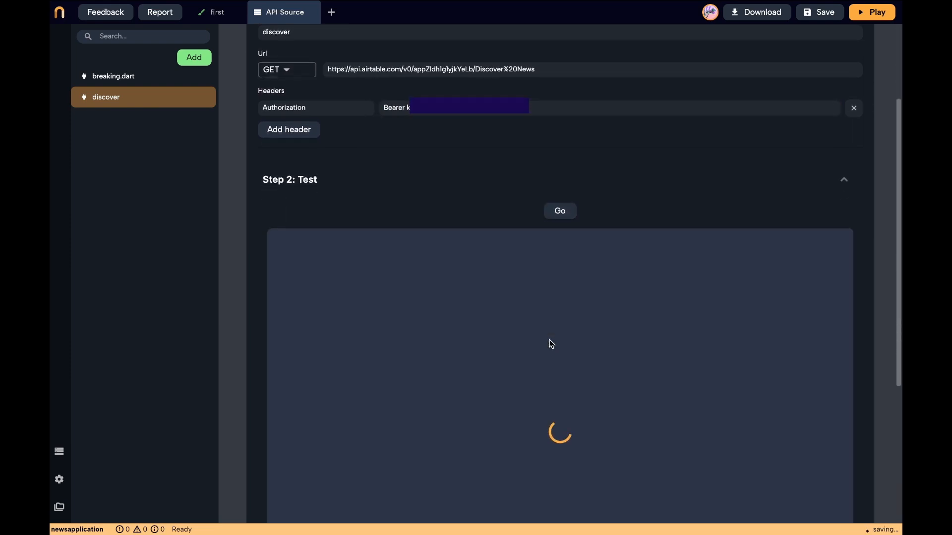
scroll(551, 344, "up", 3)
scroll(551, 344, "down", 3)
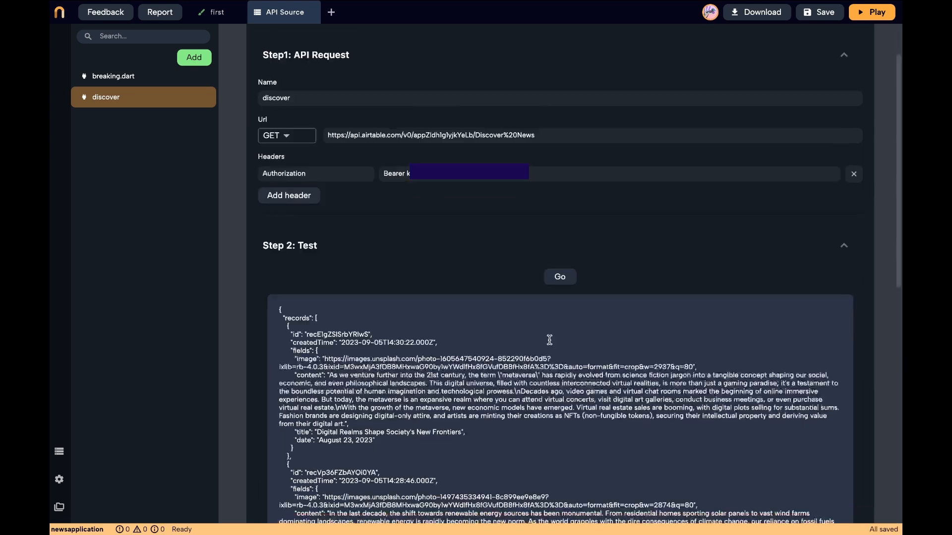
scroll(550, 340, "down", 2)
scroll(550, 340, "up", 2)
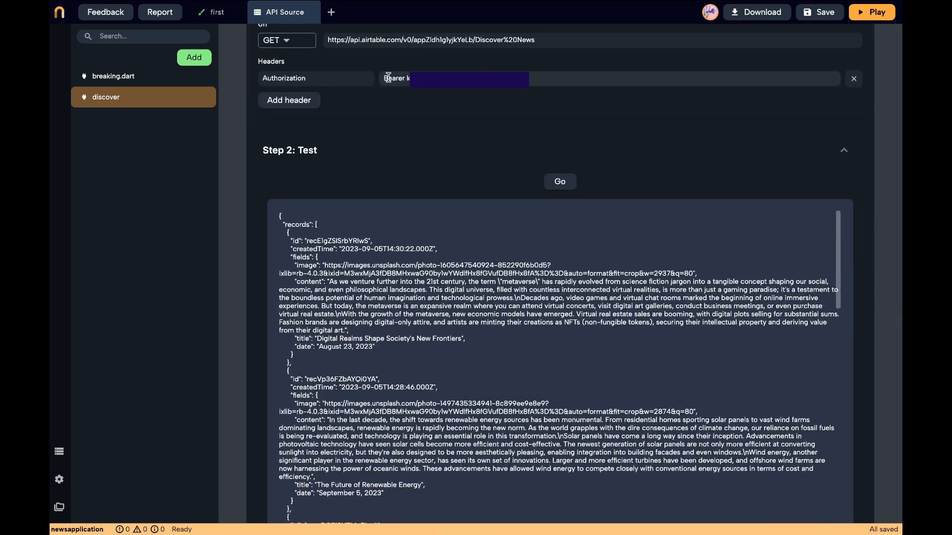
Return to the app's design and wrap the Discover group on the homescreen in a Data Builder
left_click(214, 12)
scroll(397, 276, "down", 3)
scroll(397, 275, "right", 4)
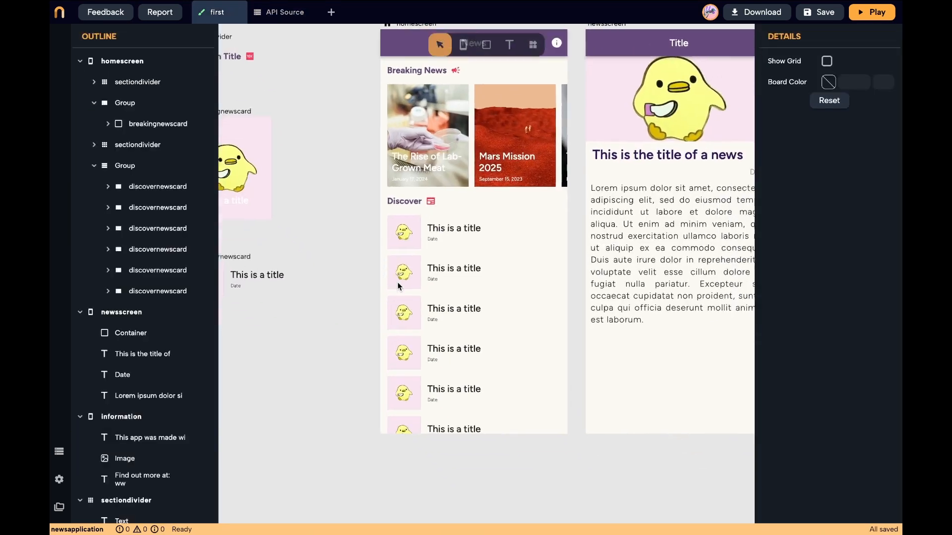
left_click(429, 283)
scroll(829, 347, "down", 2)
scroll(829, 347, "up", 1)
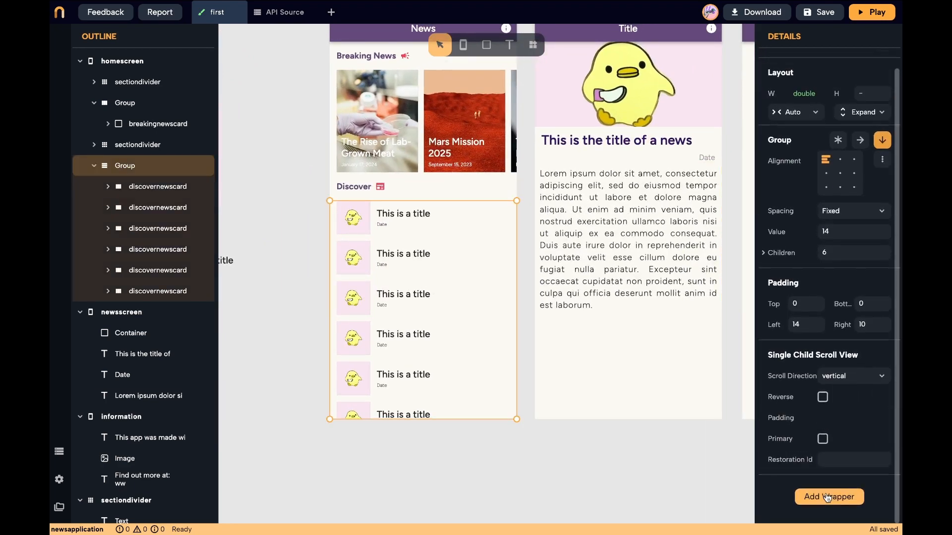
left_click(829, 497)
left_click(685, 294)
scroll(838, 347, "down", 2)
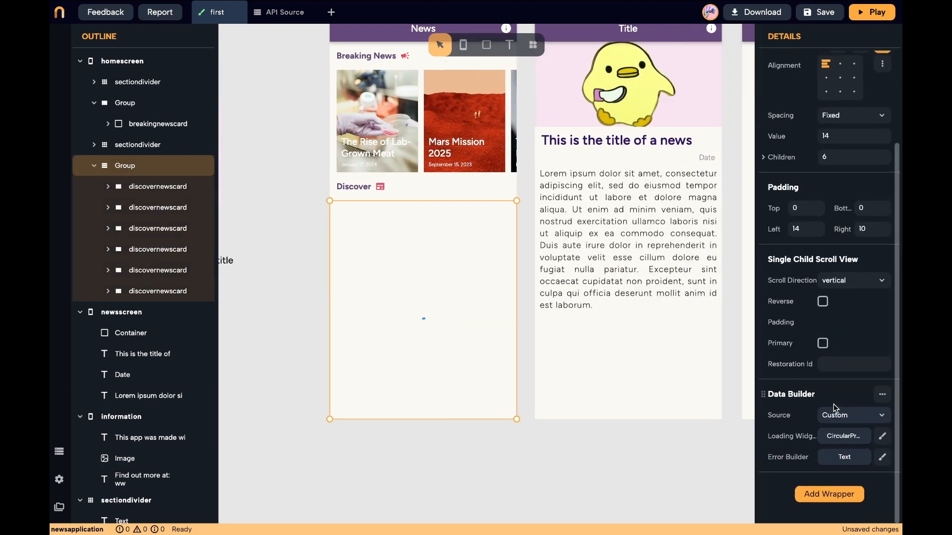
Set the Discover group's Data Builder to an API Request source and choose the discover request as its data
left_click(843, 418)
left_click(842, 362)
left_click(850, 439)
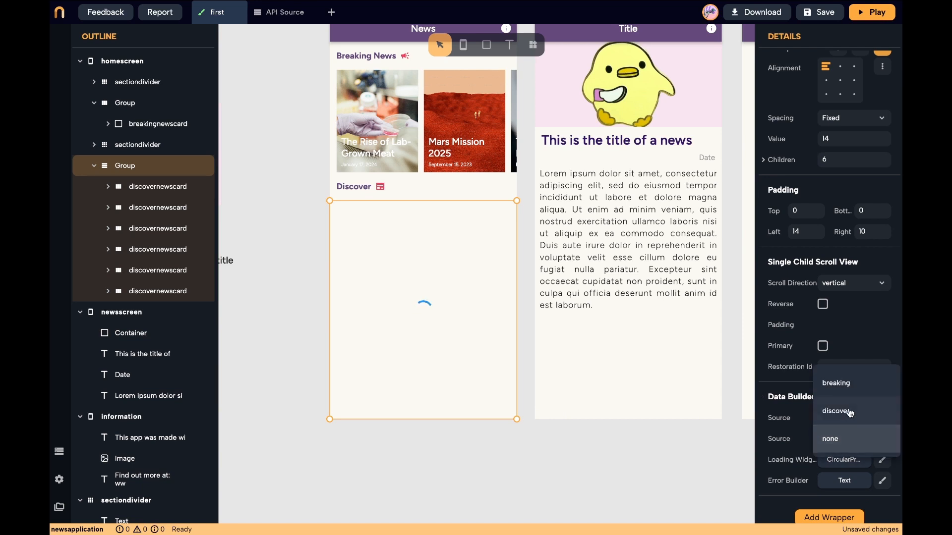
left_click(848, 411)
Link the Discover group's Children to the records of the Data Builder's data
scroll(849, 427, "up", 3)
left_click(781, 271)
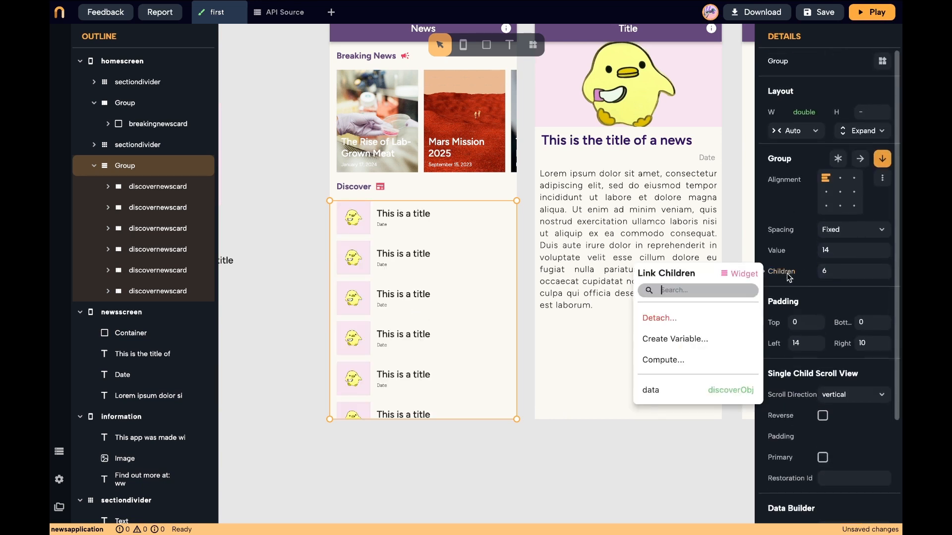
left_click(709, 389)
left_click(729, 320)
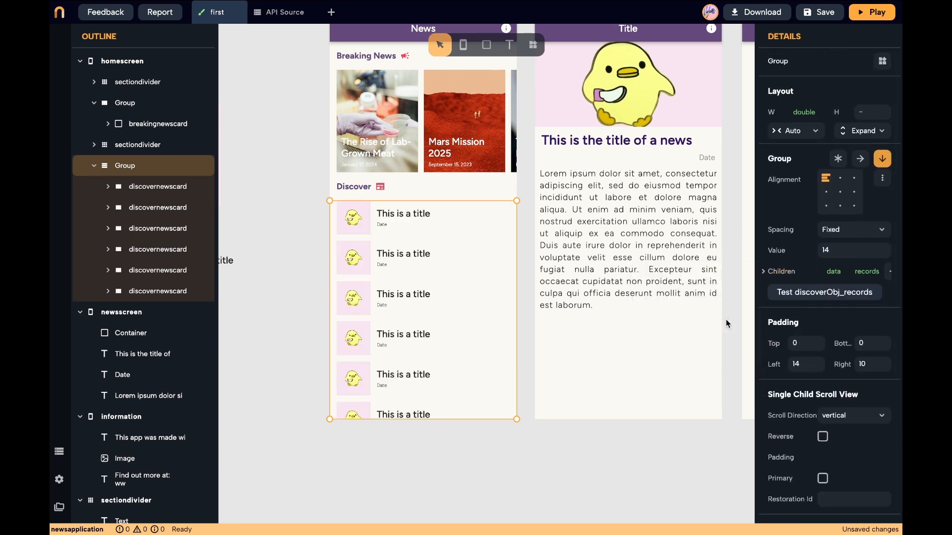
Link the discovernewscard's Image in the Discover group to the image value in the fields of the current element
left_click(197, 194)
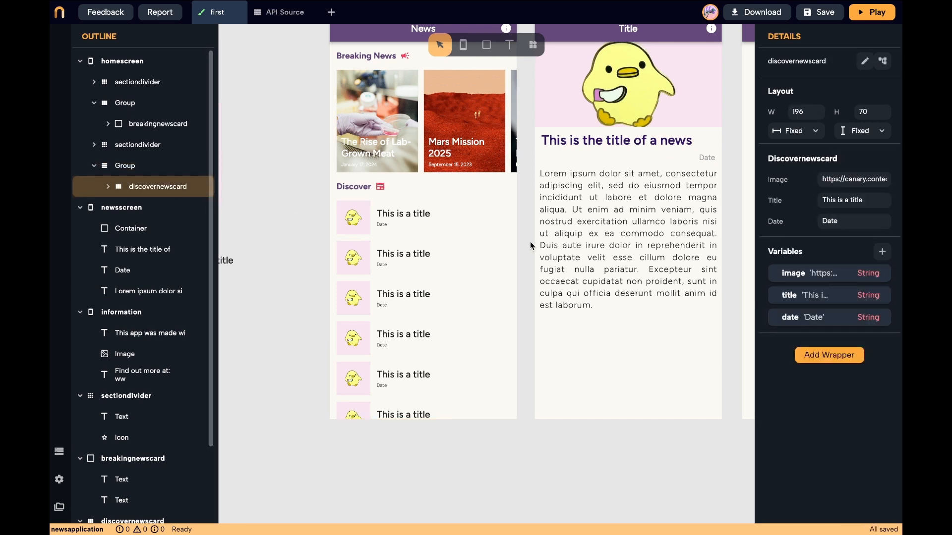
left_click(531, 244)
left_click(363, 237)
left_click(197, 194)
left_click(695, 184)
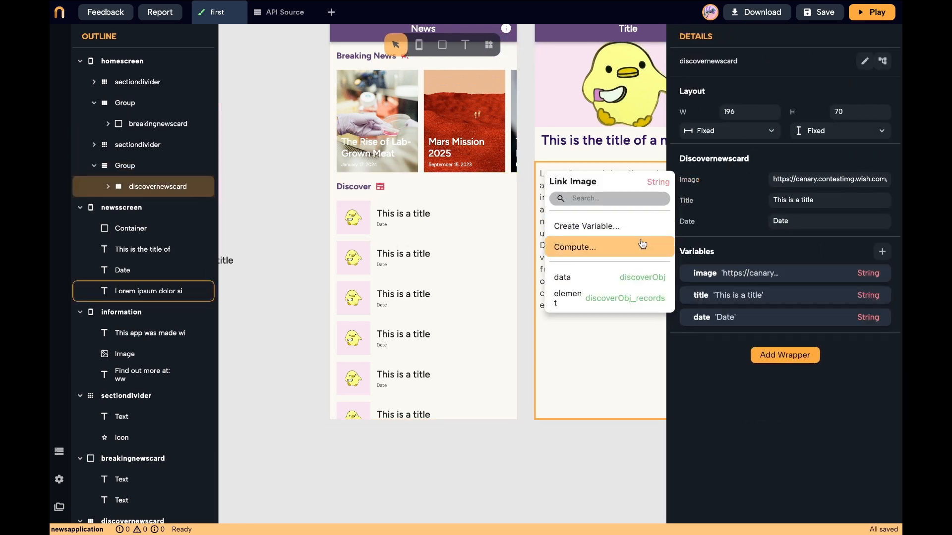
left_click(632, 296)
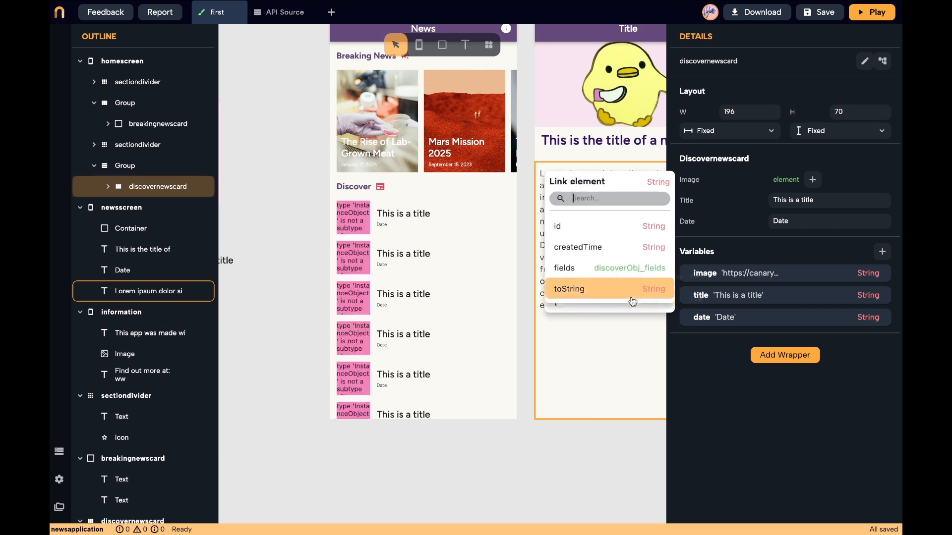
left_click(617, 268)
left_click(846, 180)
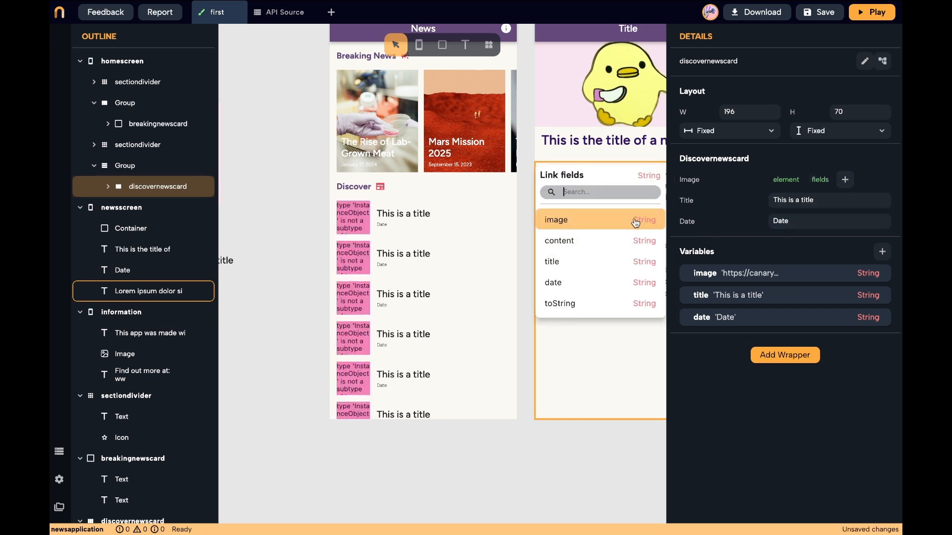
left_click(636, 222)
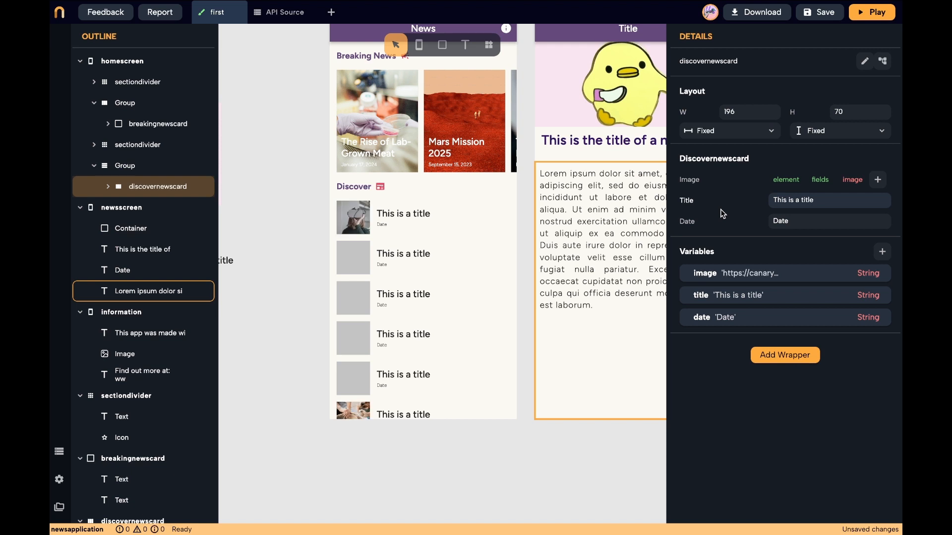
Link the discovernewscard's Title to the title value in the fields of the current element
left_click(693, 206)
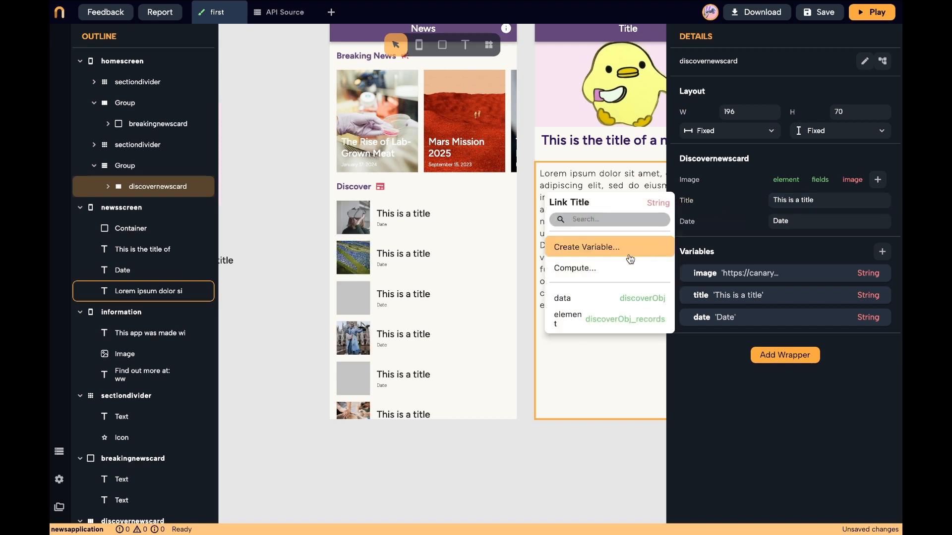
left_click(616, 314)
left_click(606, 291)
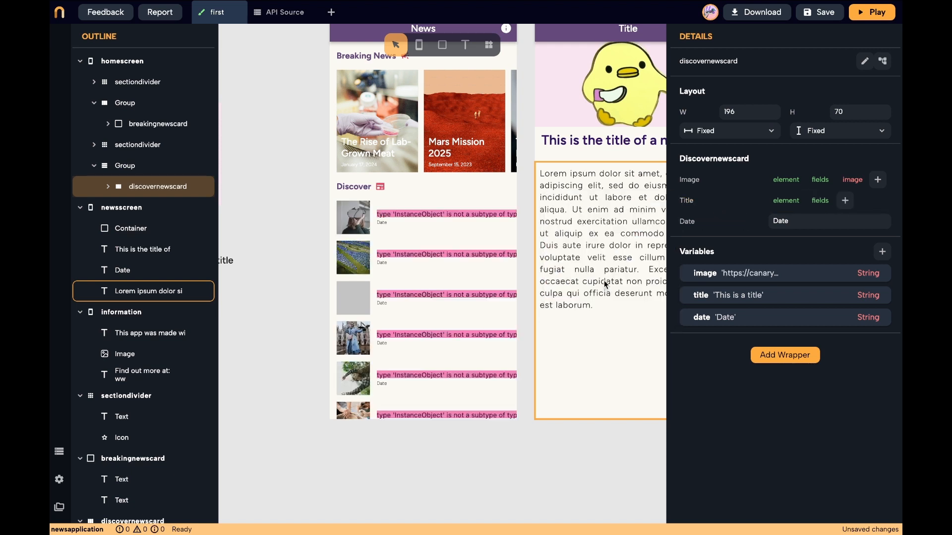
left_click(845, 200)
left_click(577, 283)
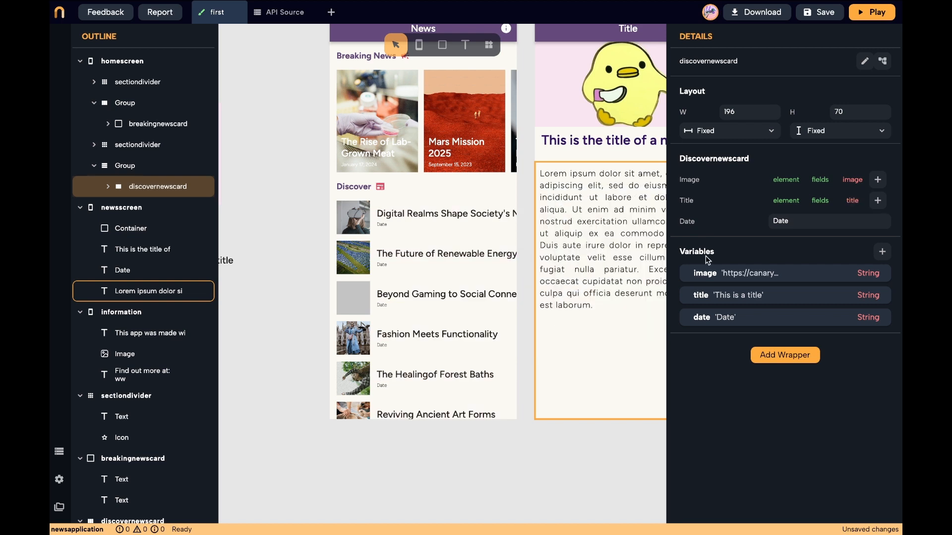
Link the discovernewscard's Date to the date value in the fields of the current element
left_click(690, 224)
left_click(606, 335)
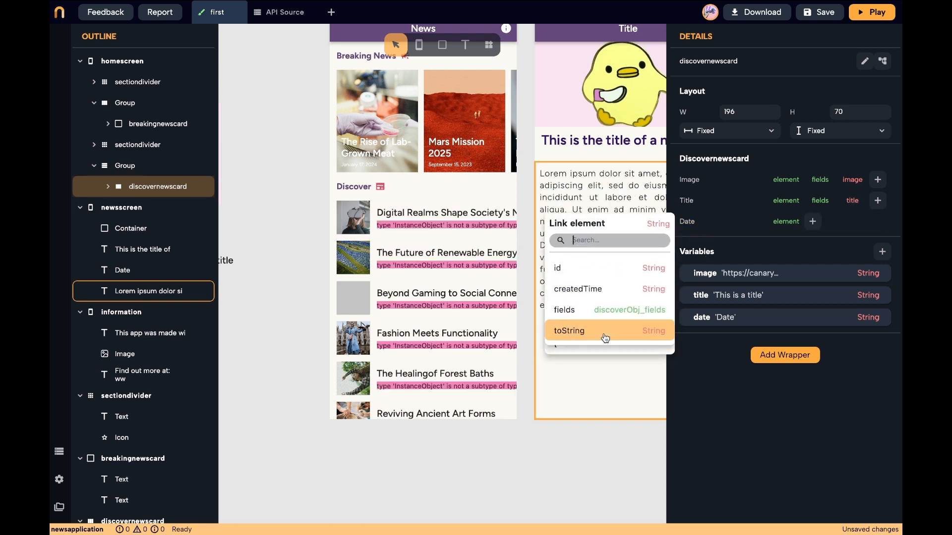
left_click(618, 309)
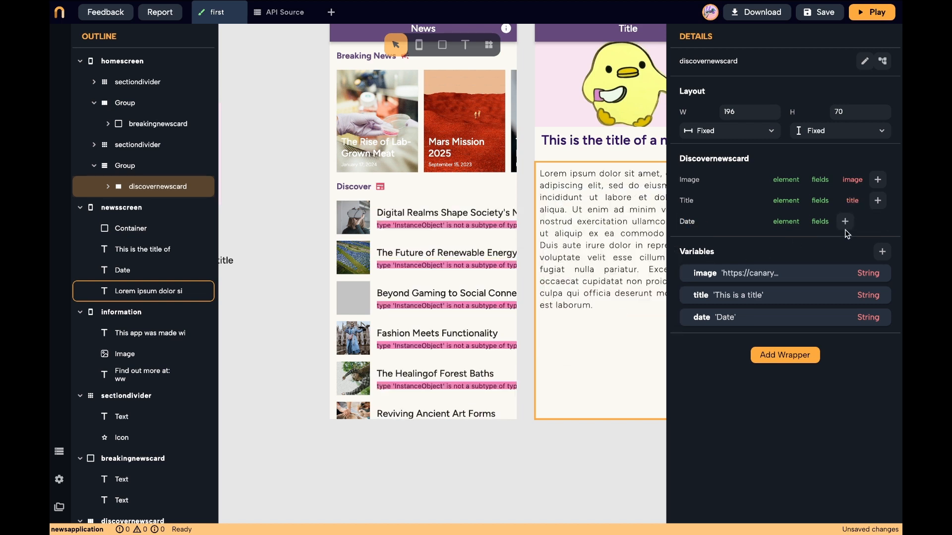
left_click(845, 222)
left_click(596, 320)
left_click(503, 458)
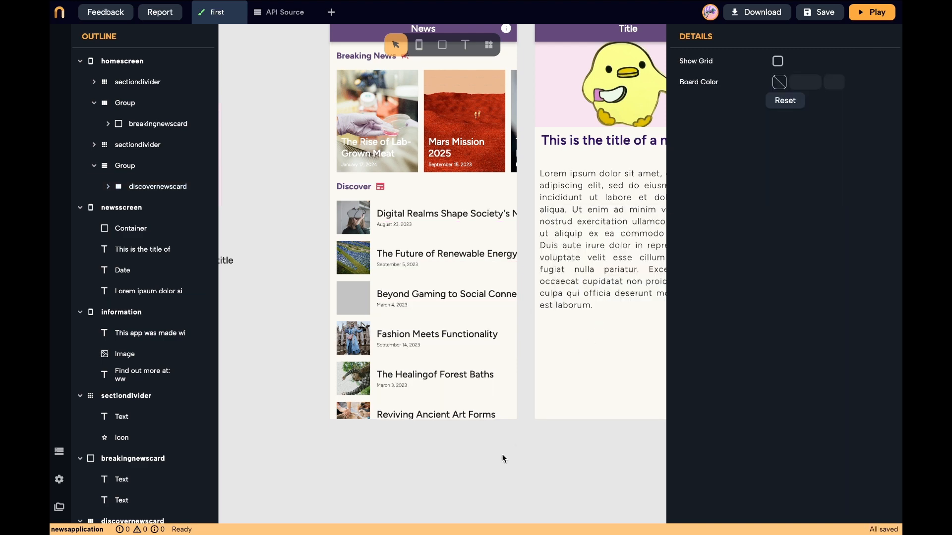
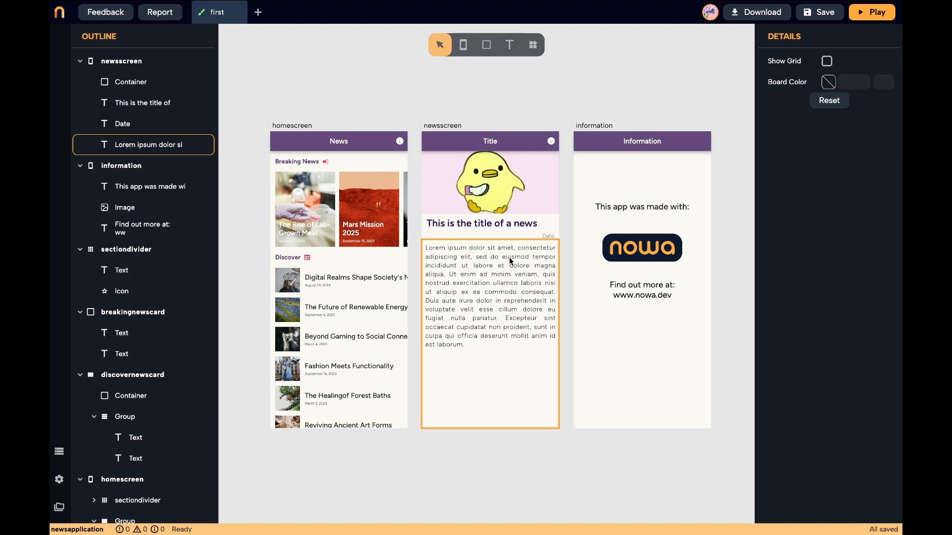
Create a string variable named smalltitle from the header title text of the newsscreen
left_click(490, 142)
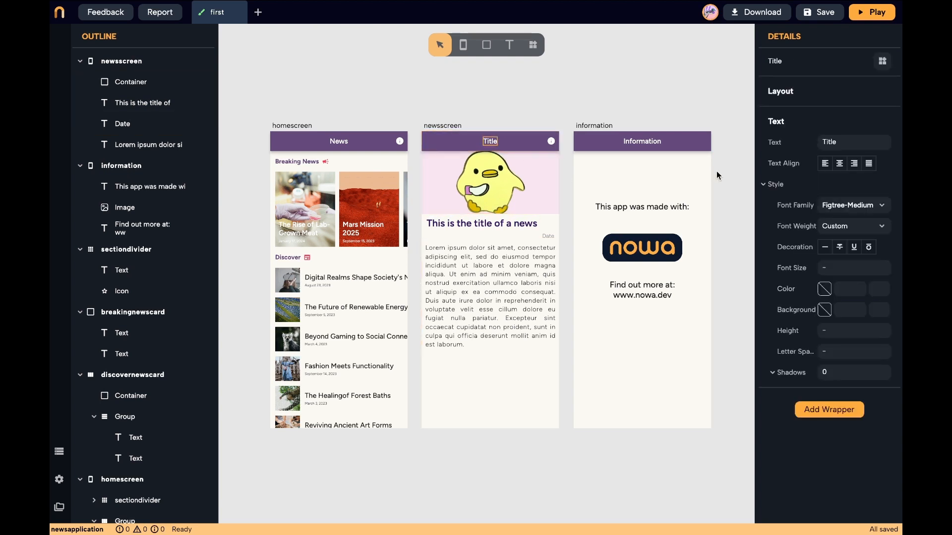
left_click(775, 144)
left_click(726, 207)
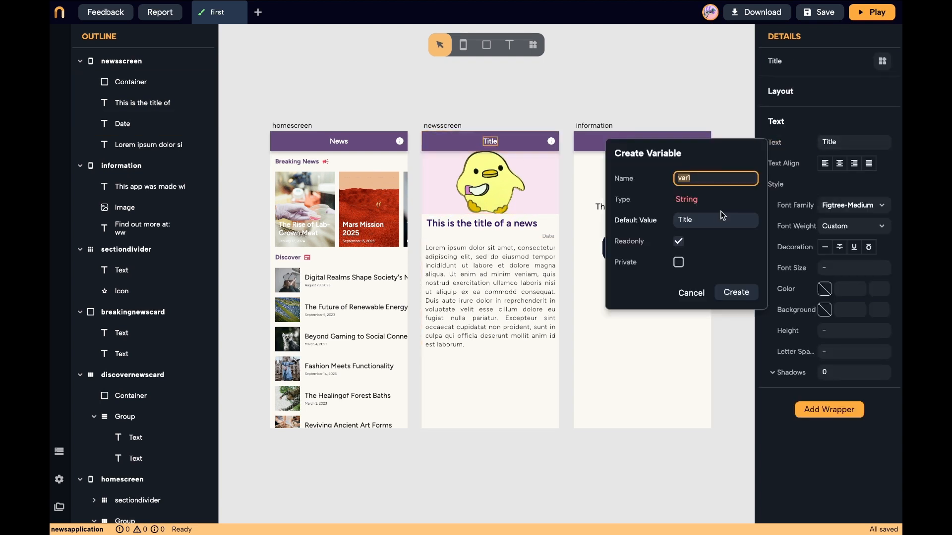
left_click(730, 293)
Create a string variable named title from the "This is the title of a news" text on the newsscreen
left_click(481, 223)
left_click(775, 180)
left_click(707, 248)
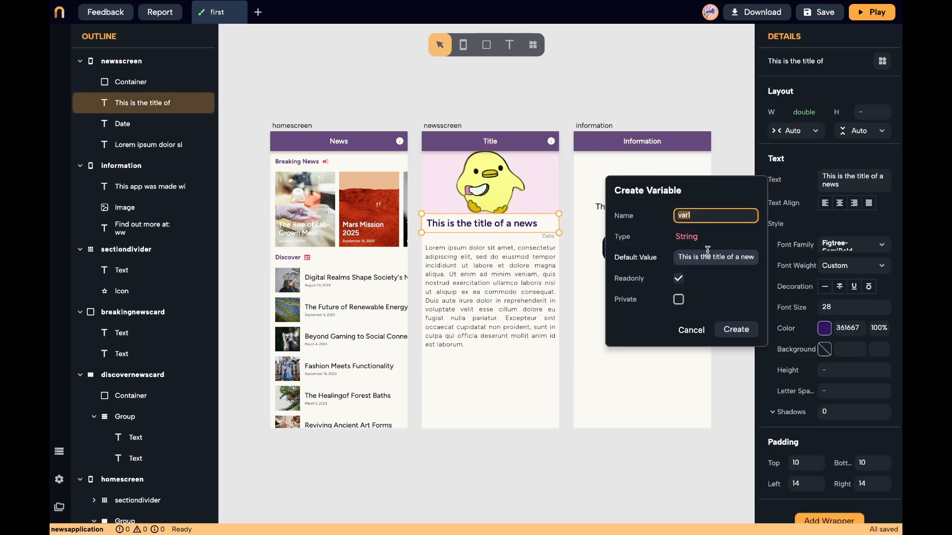
left_click(743, 330)
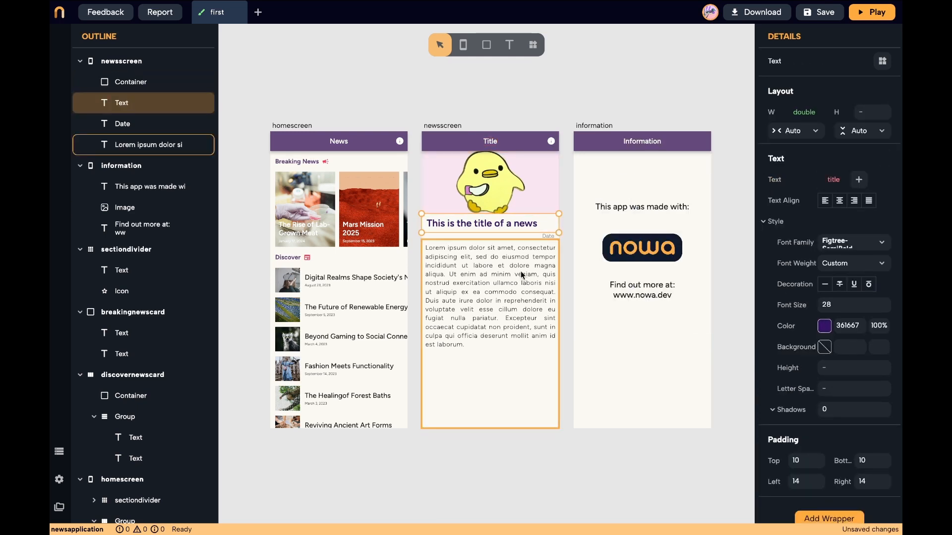
Create a string variable named date from the Date text on the newsscreen
left_click(545, 236)
left_click(771, 182)
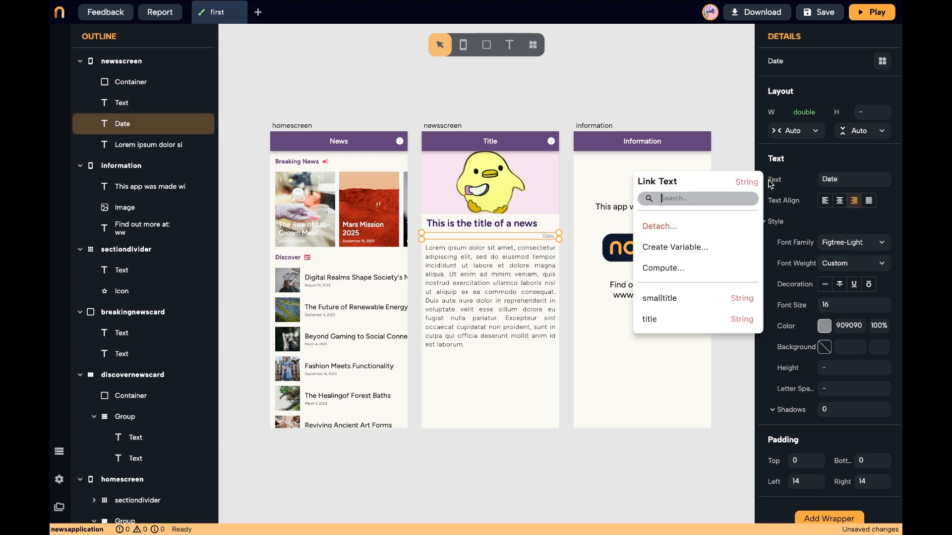
left_click(707, 245)
type("date")
left_click(735, 327)
Create a string variable named content from the Lorem ipsum body text on the newsscreen
left_click(528, 312)
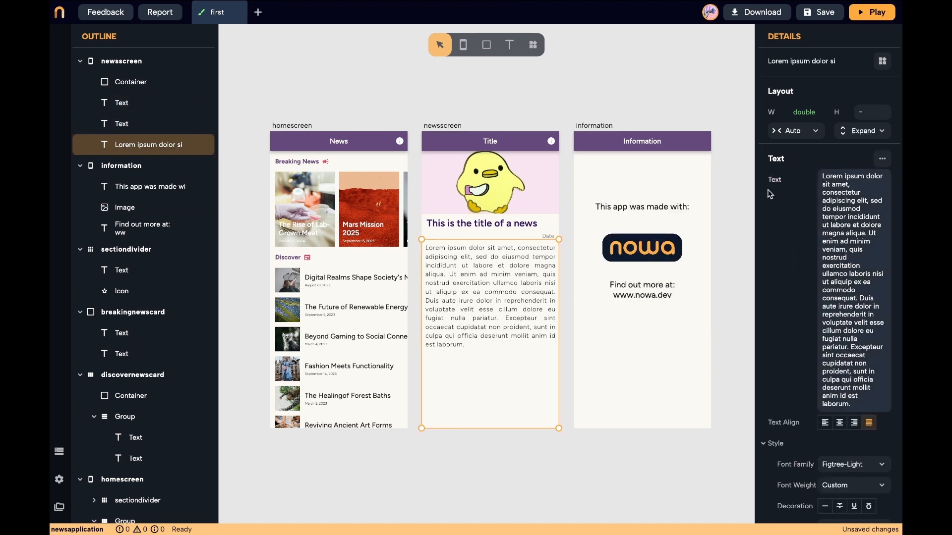
left_click(774, 182)
left_click(716, 248)
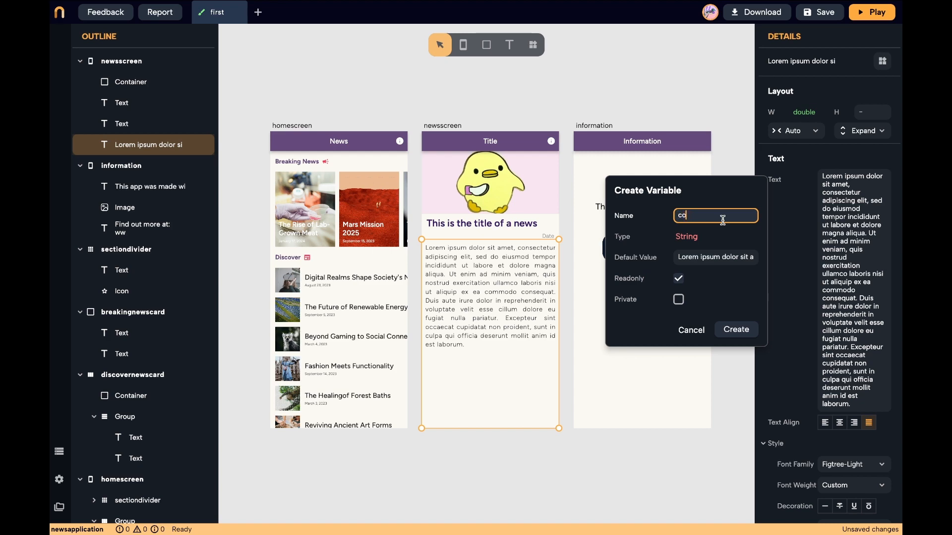
left_click(739, 330)
left_click(564, 456)
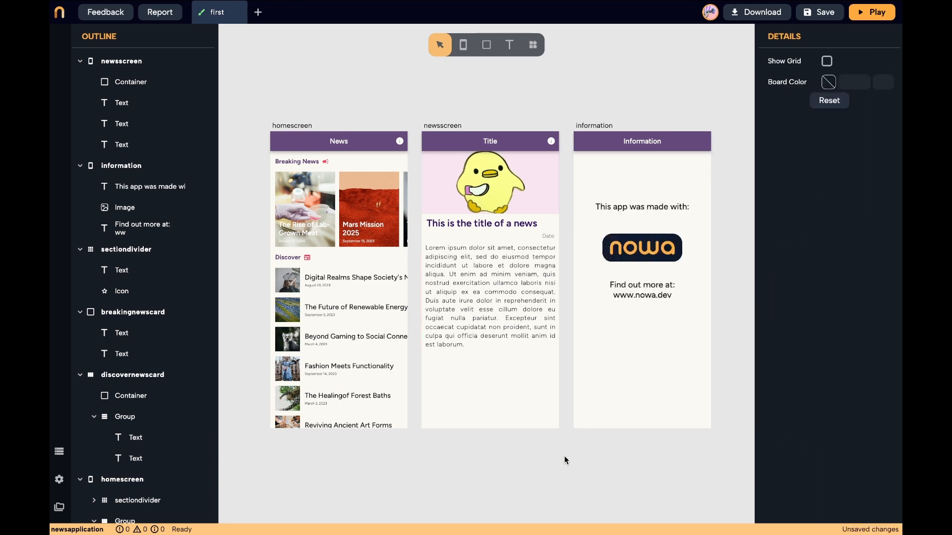
Create a string variable named image from the image Url of the newsscreen's container
left_click(533, 194)
left_click(795, 337)
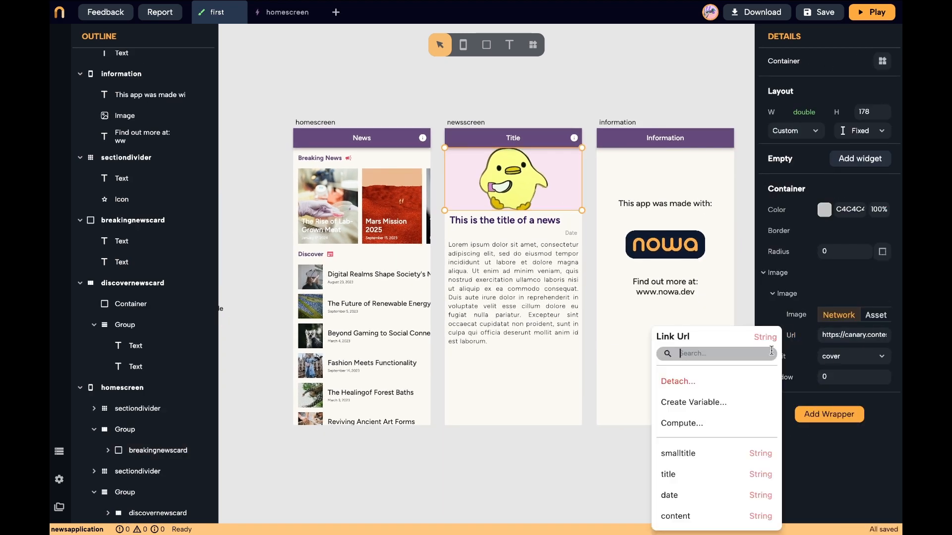
left_click(727, 403)
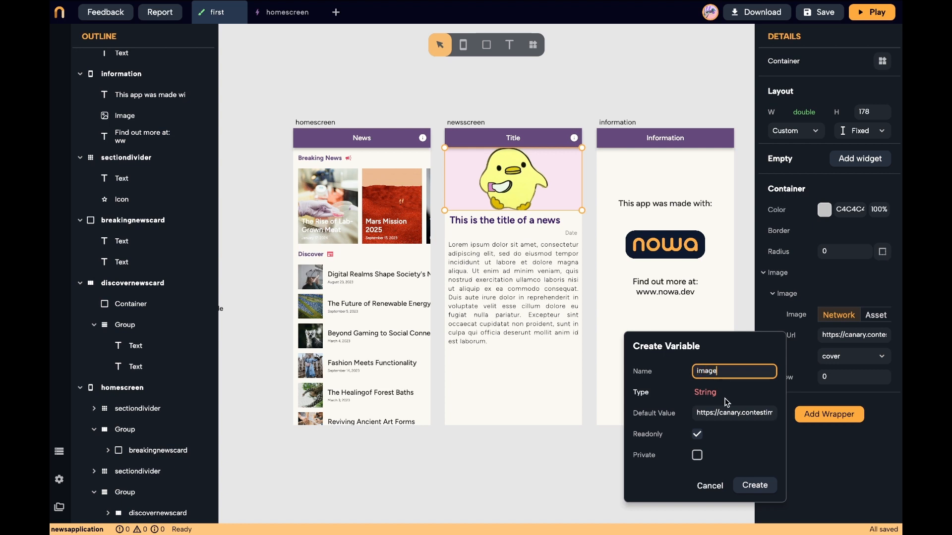
left_click(755, 486)
left_click(474, 466)
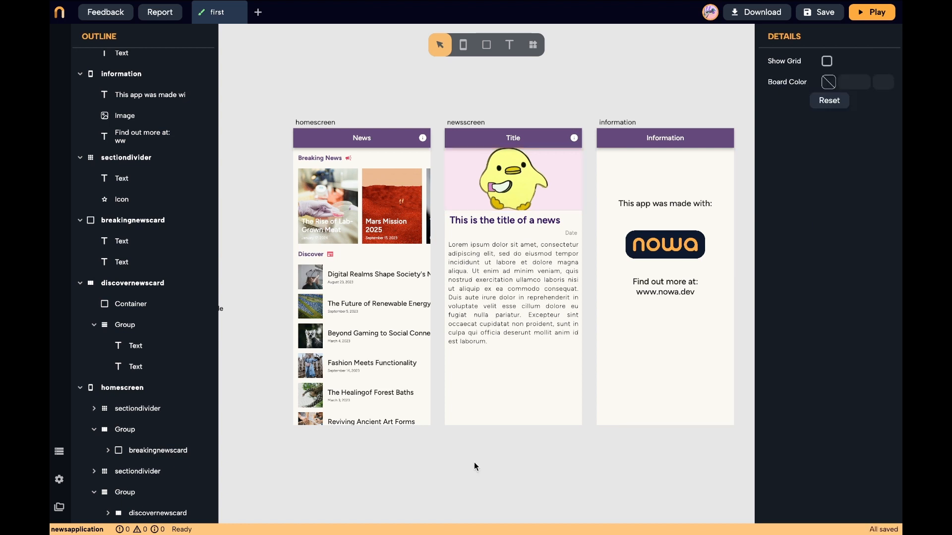
Add an On Tap action to the breakingnewscard on the homescreen and open its logic in the full editor
left_click(363, 223)
left_click(158, 451)
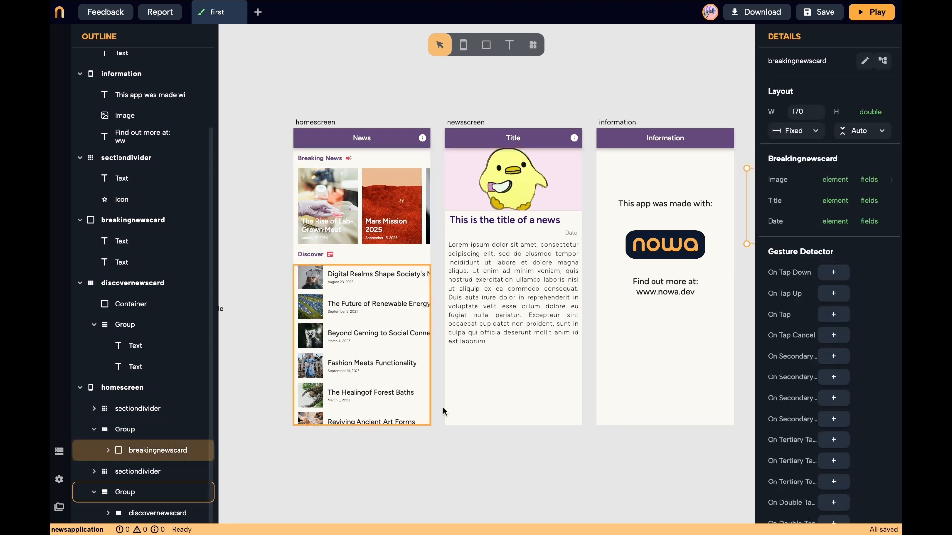
left_click(824, 316)
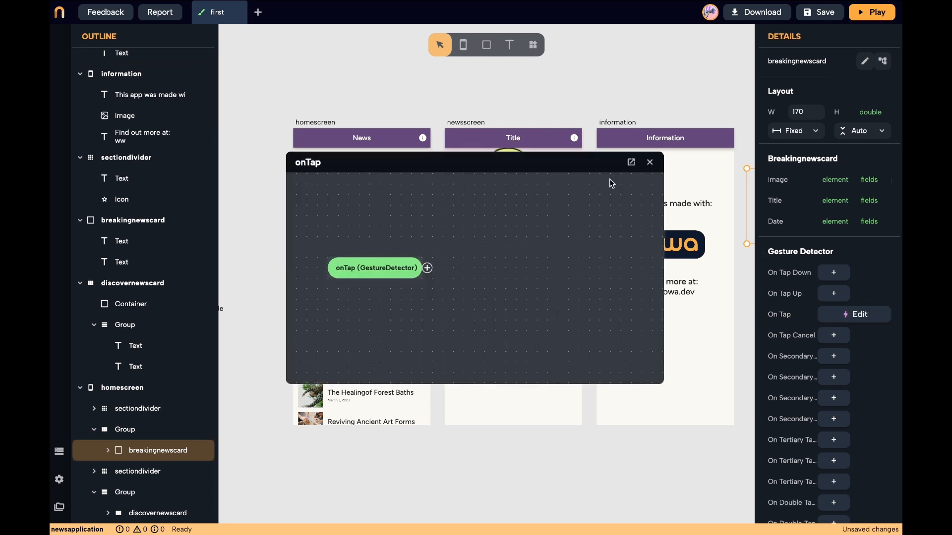
left_click(631, 163)
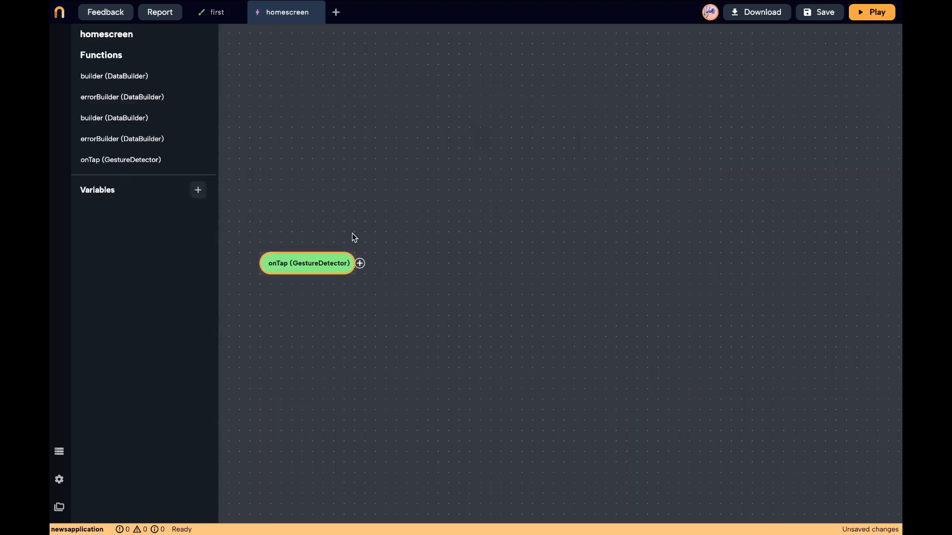
Connect a Navigate node to the onTap event and set its builder to newsscreen
left_click_drag(348, 263, 368, 139)
left_click(381, 138)
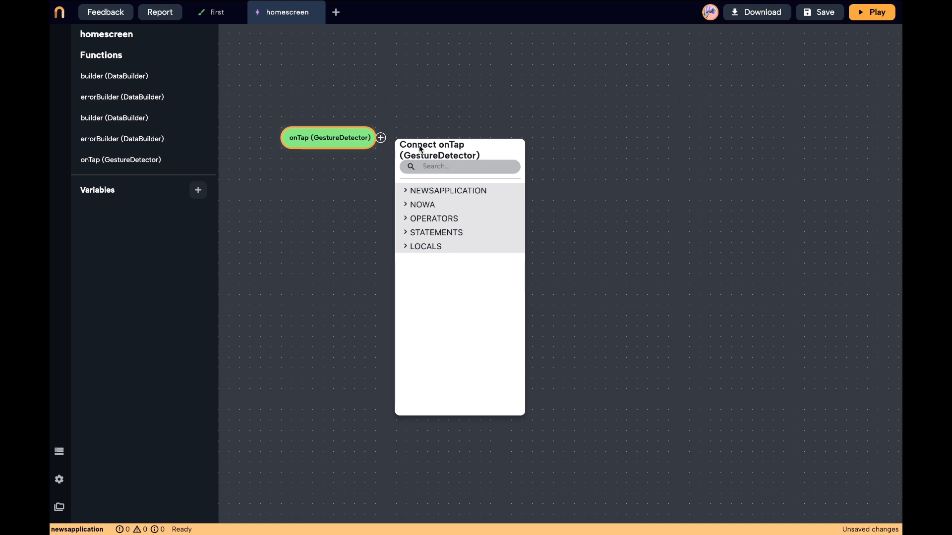
type("nav")
left_click(429, 207)
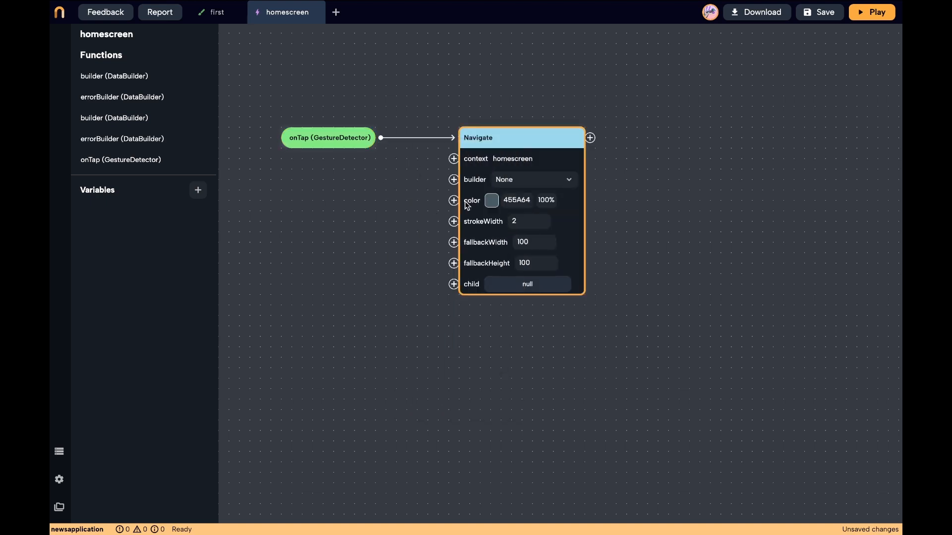
left_click(534, 184)
left_click(534, 185)
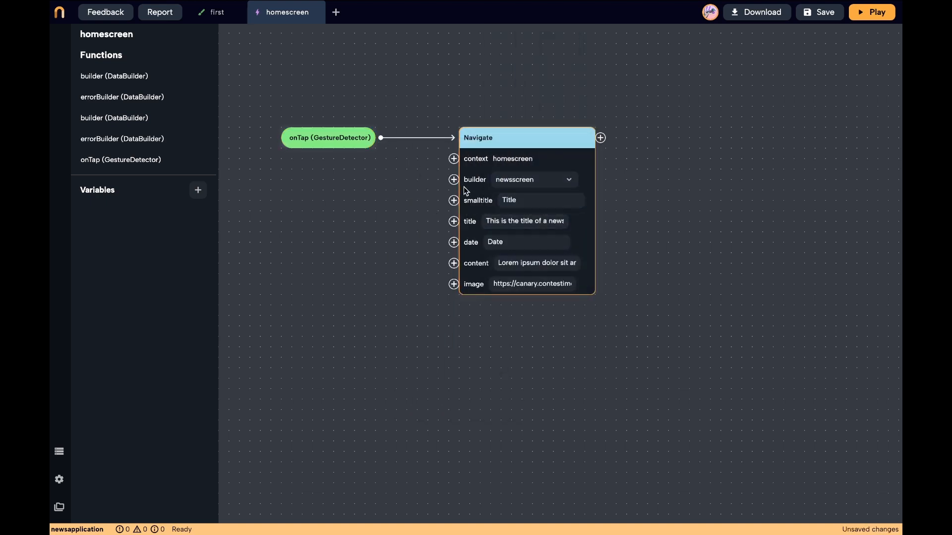
Feed the Navigate node's smalltitle from the local element through Get fields and Get title
left_click(454, 201)
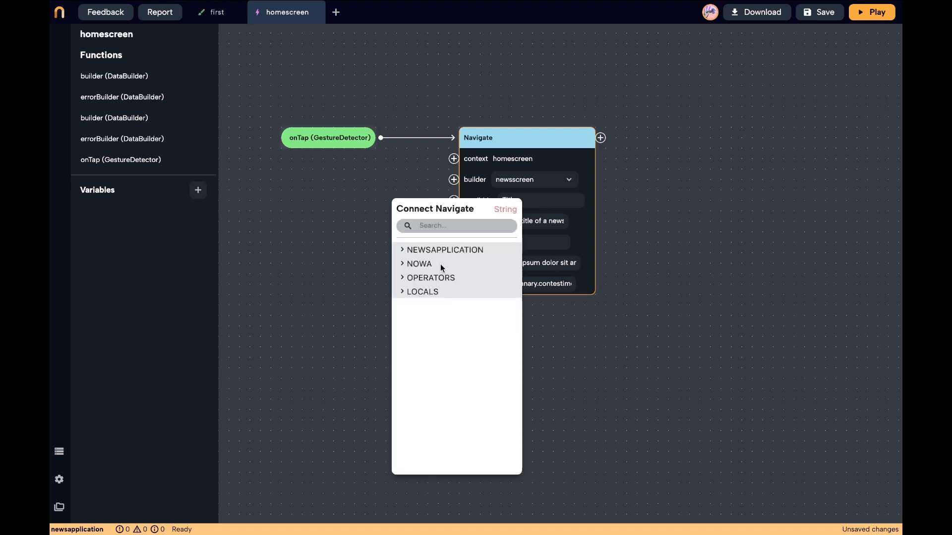
left_click(431, 292)
left_click(427, 328)
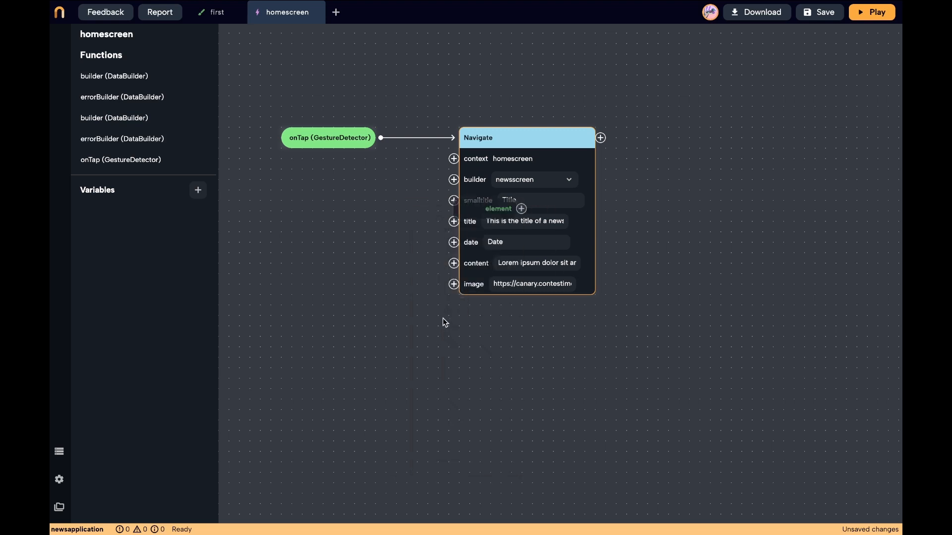
left_click_drag(480, 212, 287, 217)
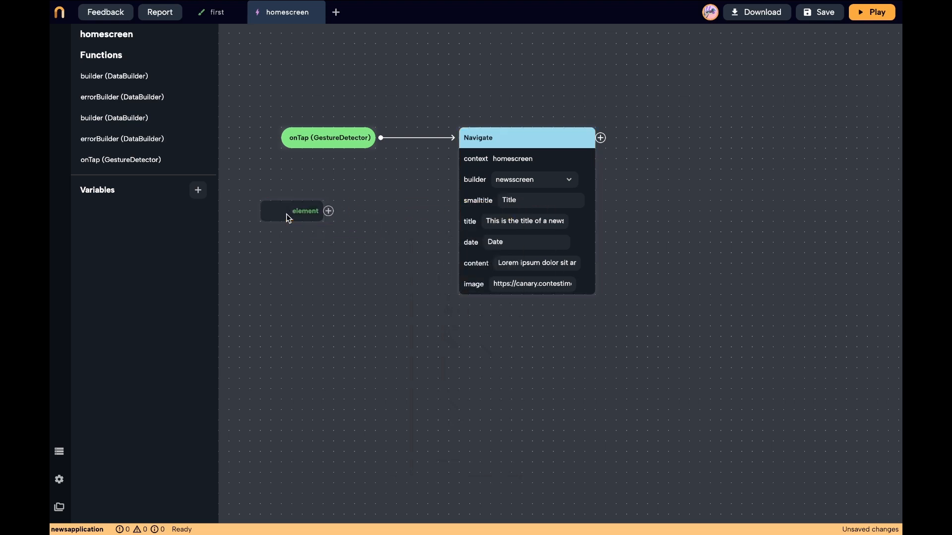
left_click_drag(342, 145, 446, 144)
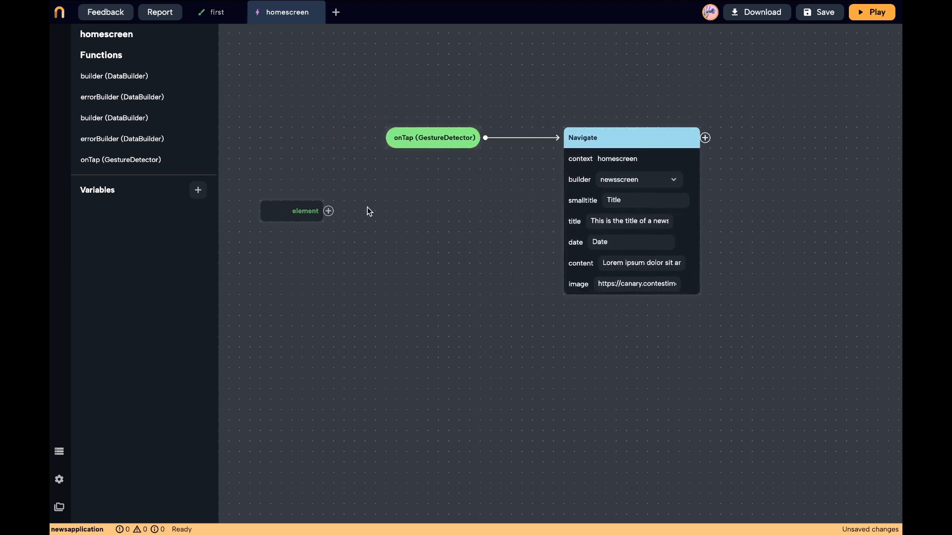
left_click(329, 211)
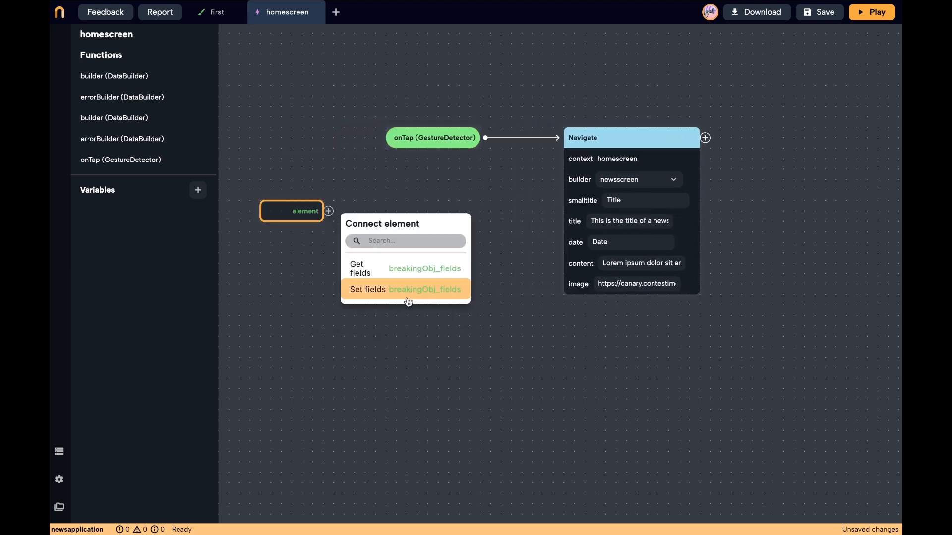
left_click(416, 276)
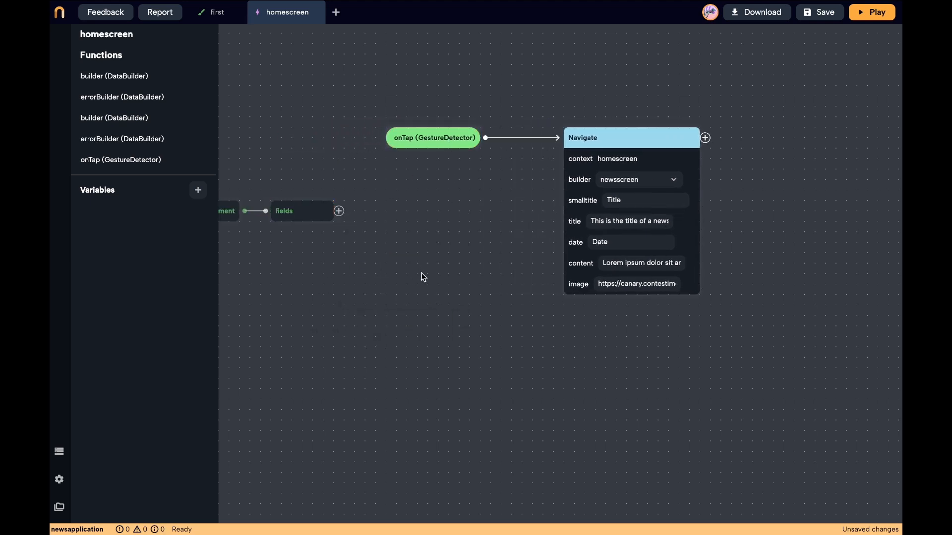
left_click(340, 213)
left_click(390, 293)
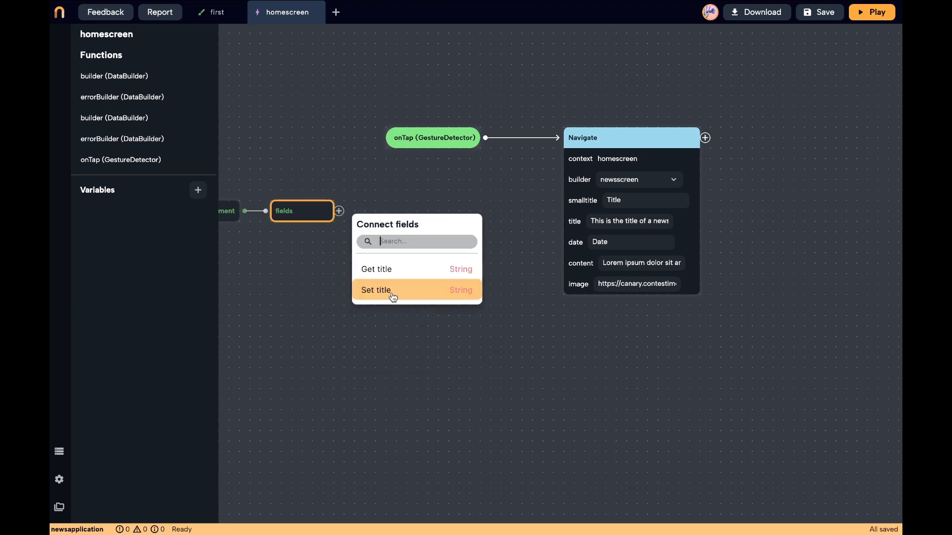
left_click(380, 271)
left_click_drag(322, 214, 534, 200)
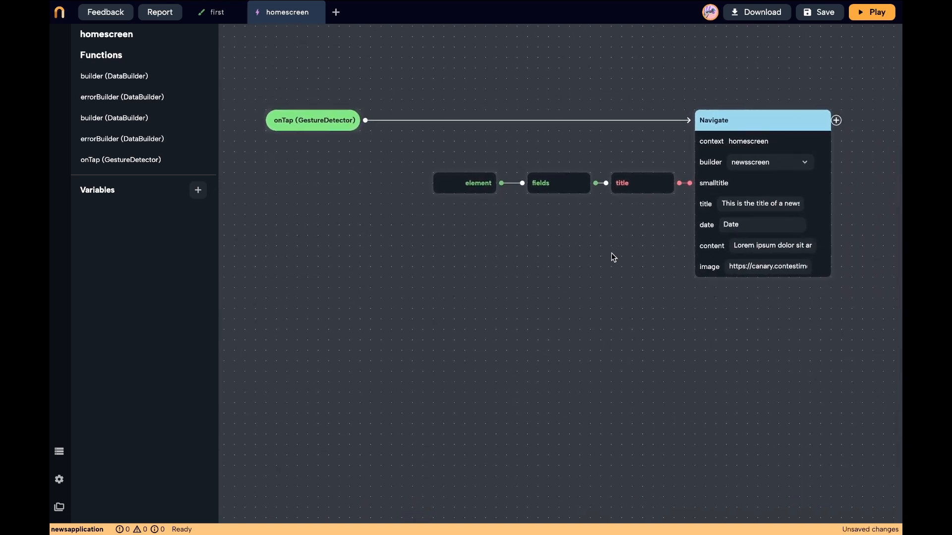
Feed the Navigate node's title from another local element through Get fields and Get title
left_click(691, 204)
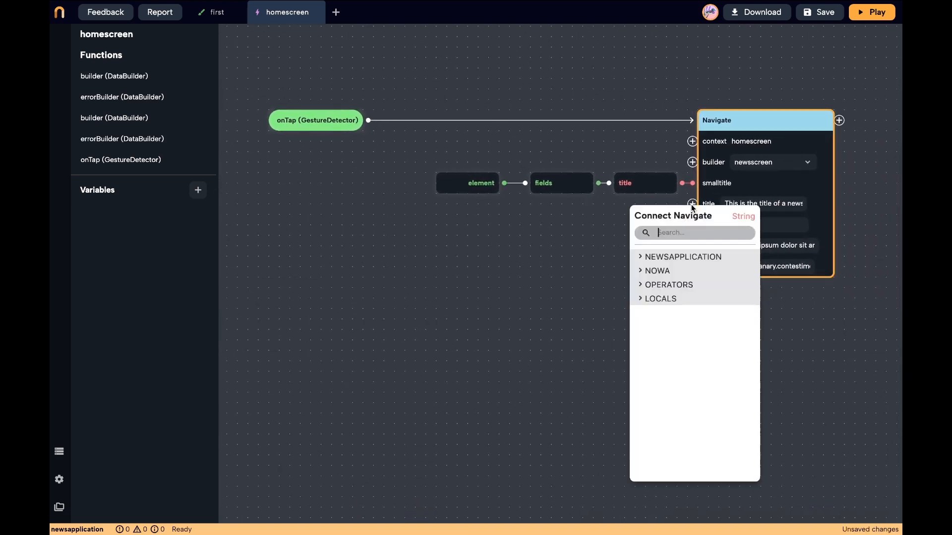
left_click(660, 300)
left_click(660, 337)
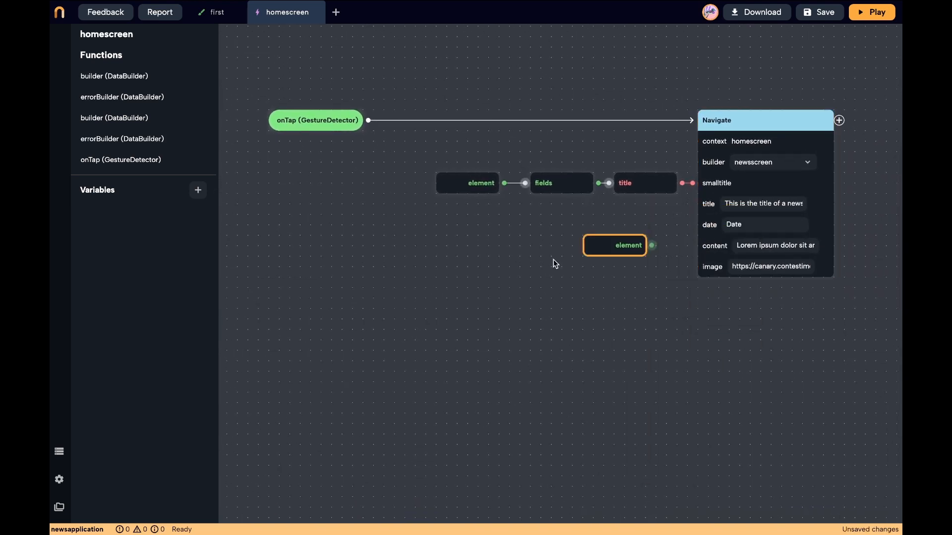
left_click(421, 267)
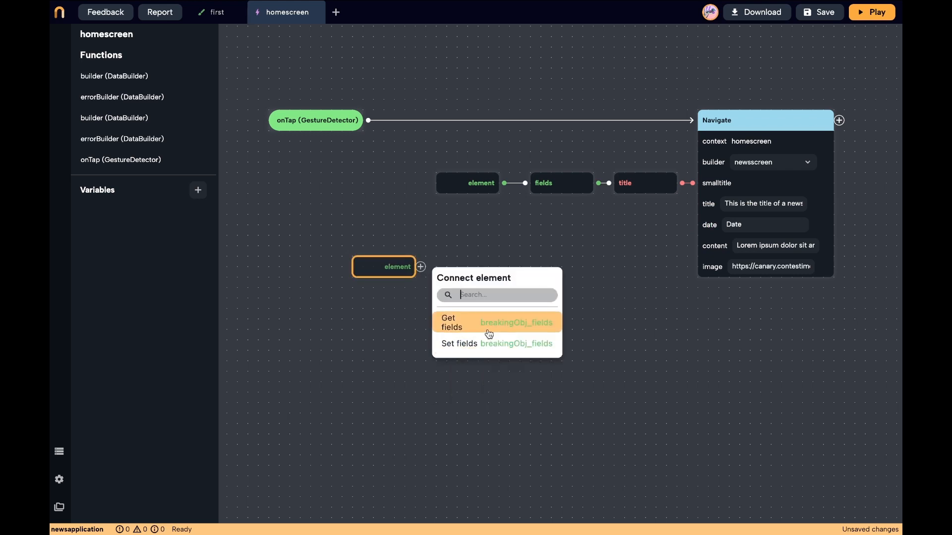
left_click(489, 333)
left_click(432, 268)
left_click(487, 340)
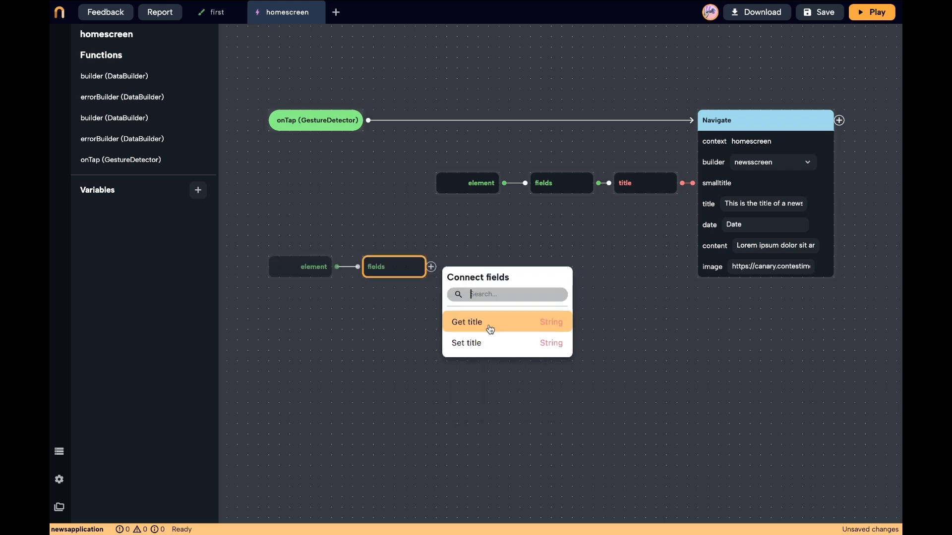
left_click(489, 327)
left_click_drag(626, 242, 693, 204)
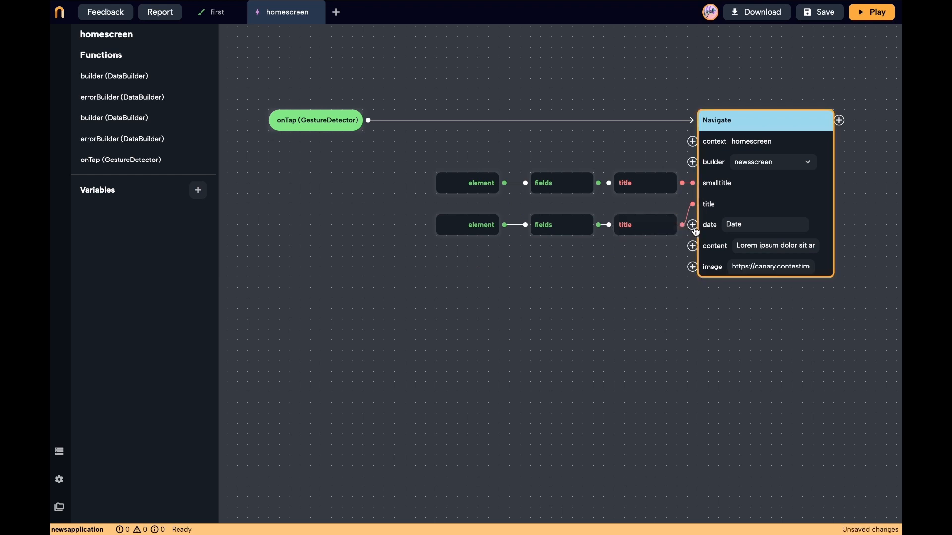
Feed the breakingnewscard Navigate node's date from a new local element through Get fields and Get date
left_click(693, 226)
left_click(658, 360)
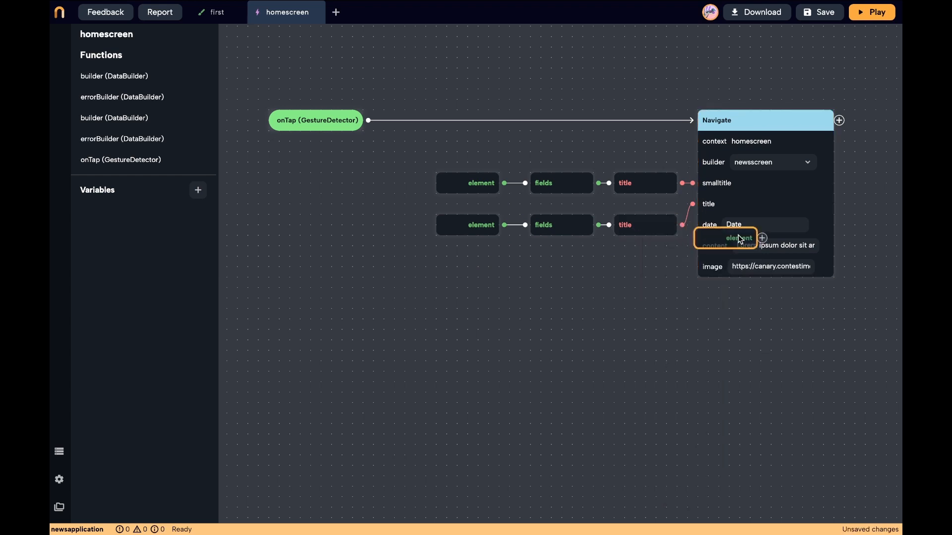
left_click_drag(740, 241, 436, 277)
left_click(452, 268)
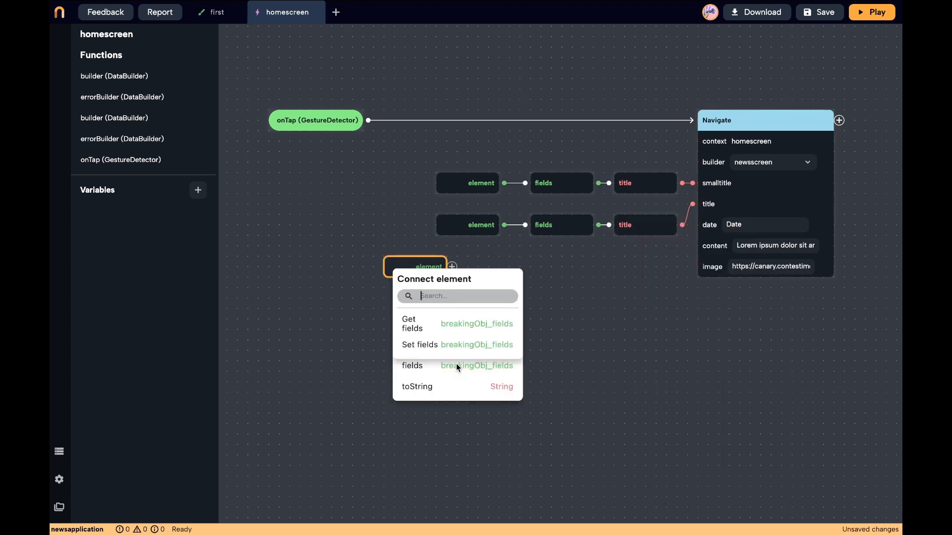
left_click(459, 325)
left_click(463, 267)
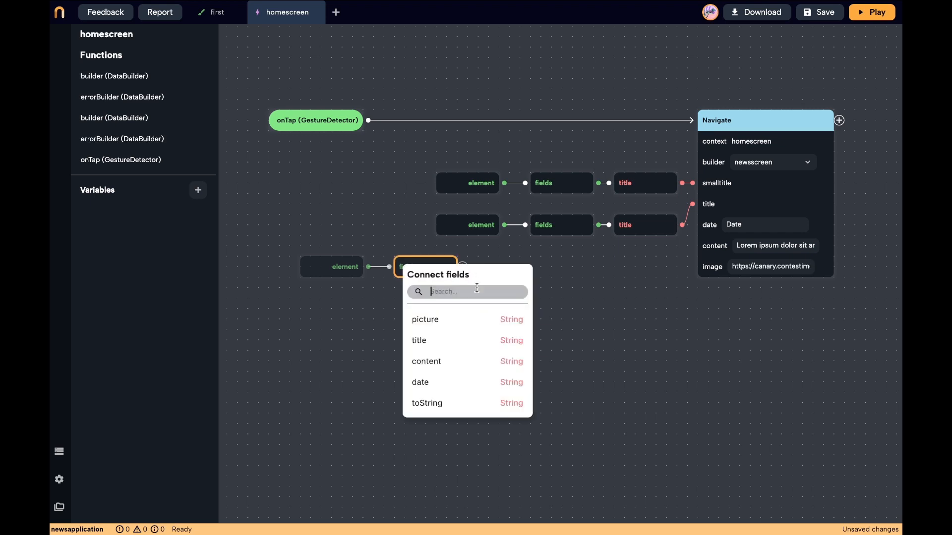
left_click(459, 382)
left_click(429, 319)
left_click_drag(429, 274, 659, 231)
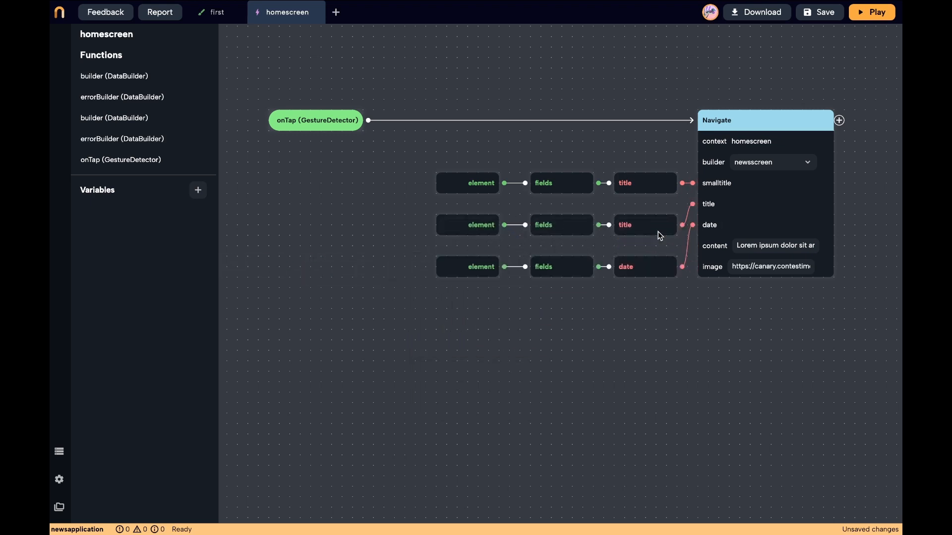
Feed the breakingnewscard Navigate node's content from a new local element through Get fields and Get content
left_click(692, 246)
left_click(673, 381)
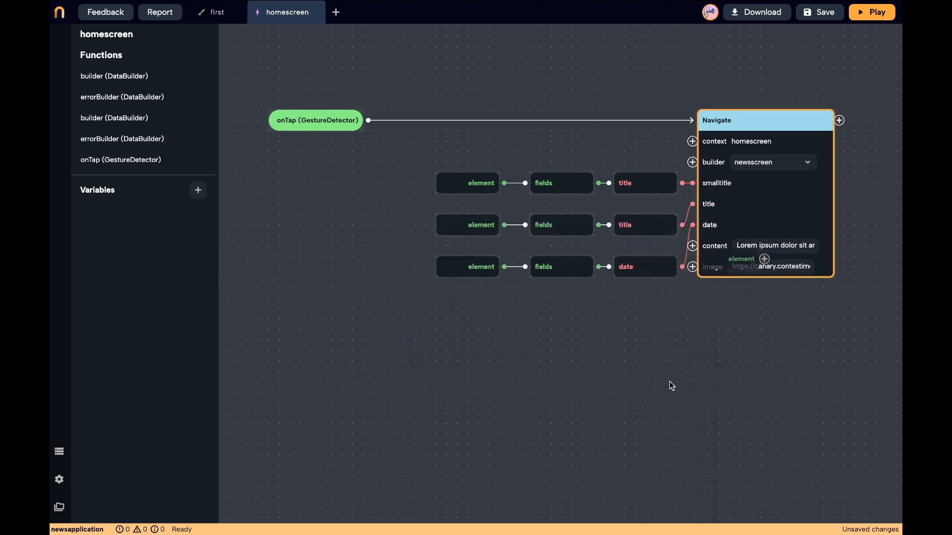
left_click_drag(738, 257, 443, 334)
left_click(484, 330)
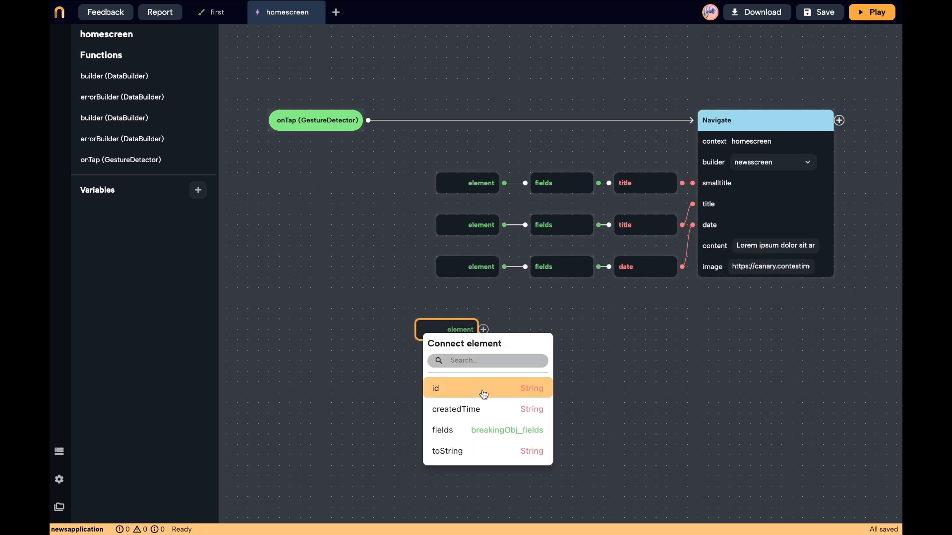
left_click(485, 429)
left_click(485, 390)
left_click(494, 330)
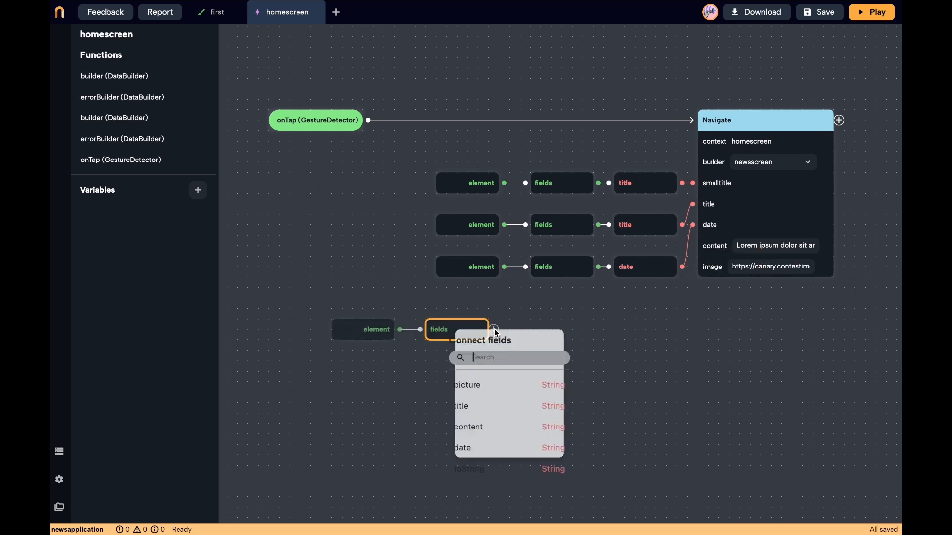
left_click(480, 427)
left_click(496, 384)
left_click_drag(481, 332, 676, 258)
Feed the breakingnewscard Navigate node's image from a new local element through Get fields and Get picture
left_click(692, 268)
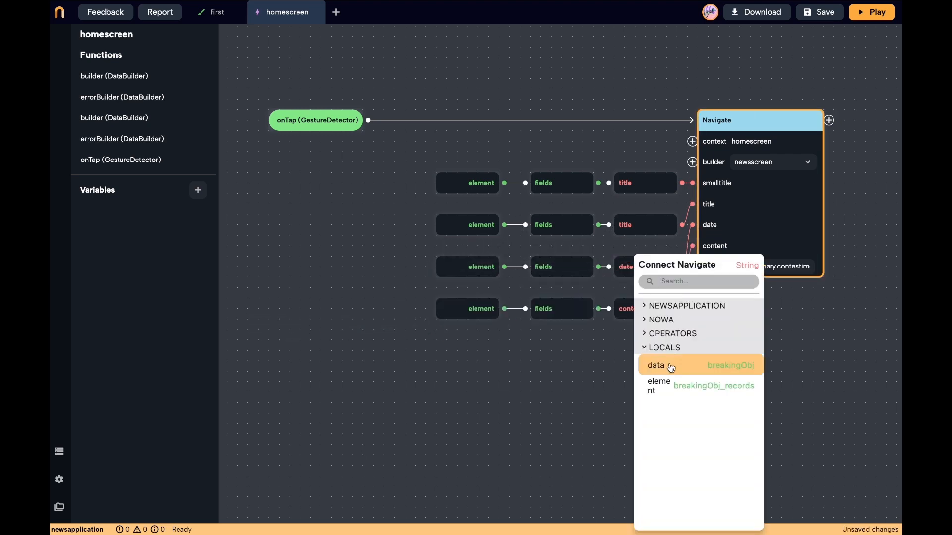
left_click(671, 367)
left_click(514, 369)
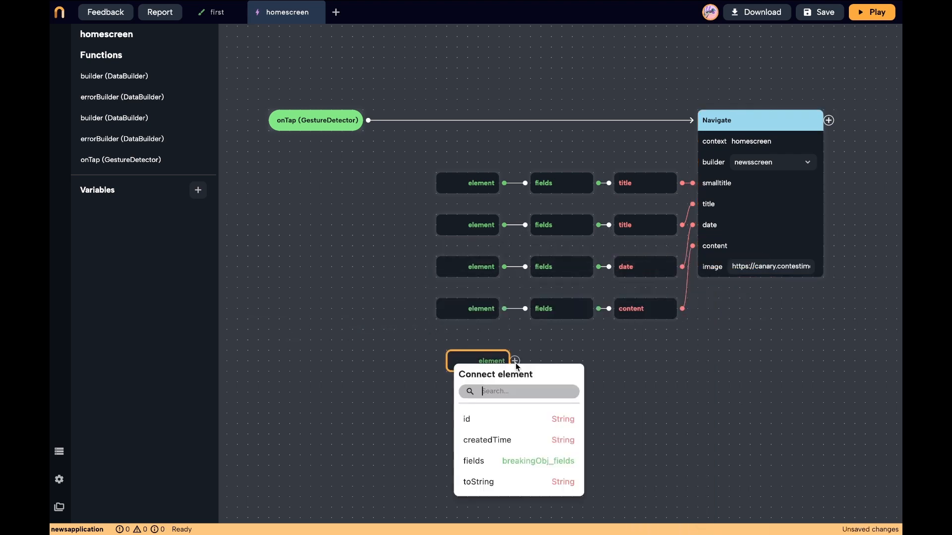
left_click(516, 459)
left_click(514, 438)
left_click(525, 361)
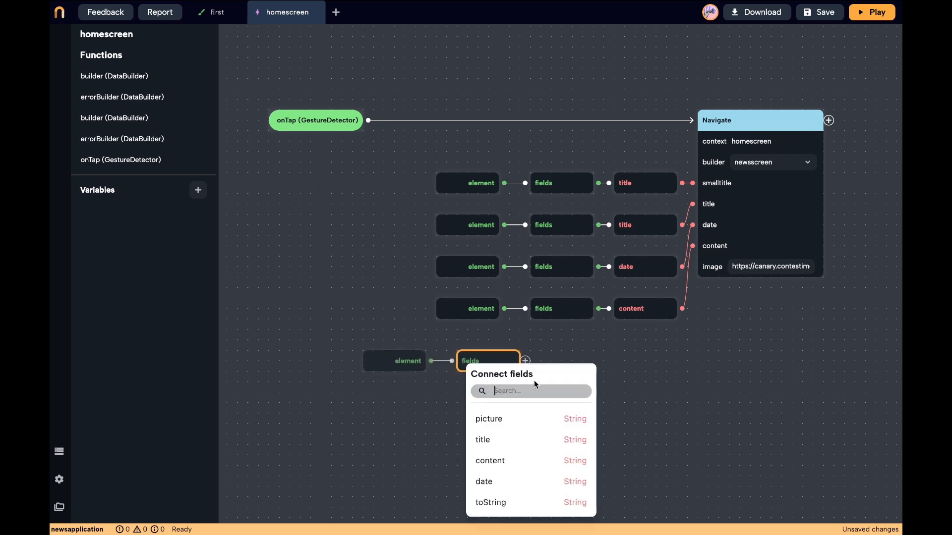
left_click(516, 418)
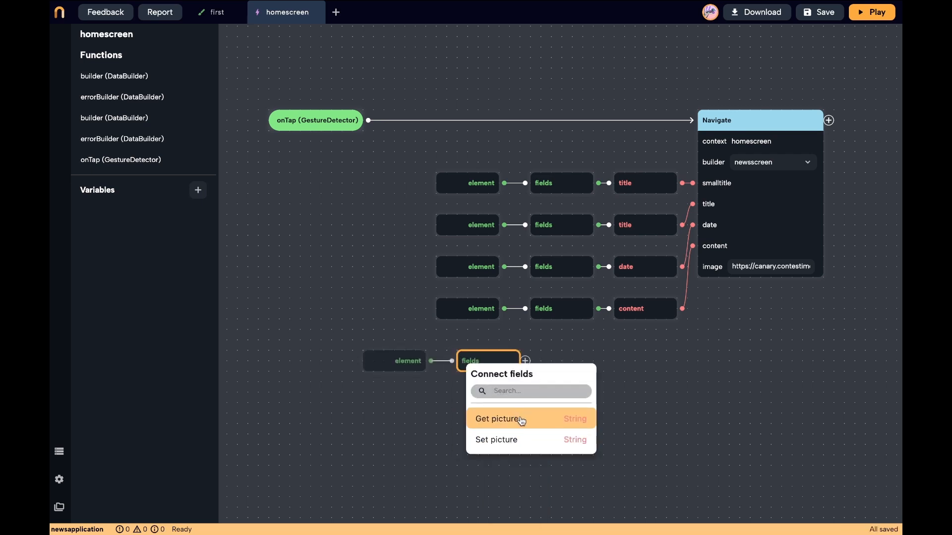
left_click(519, 419)
left_click_drag(504, 361, 675, 272)
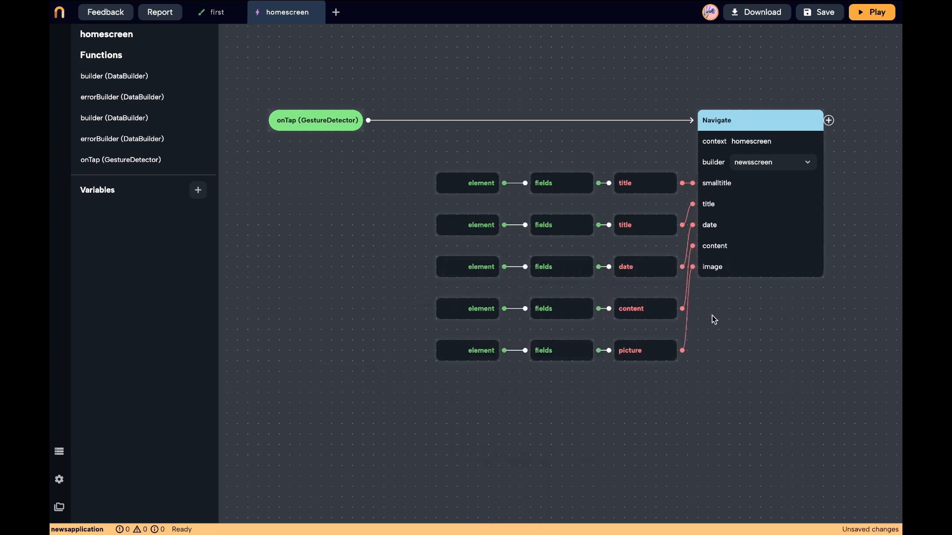
Wrap the homescreen's discovernewscard in a Gesture Detector and open its On Tap logic in the full editor
left_click(214, 16)
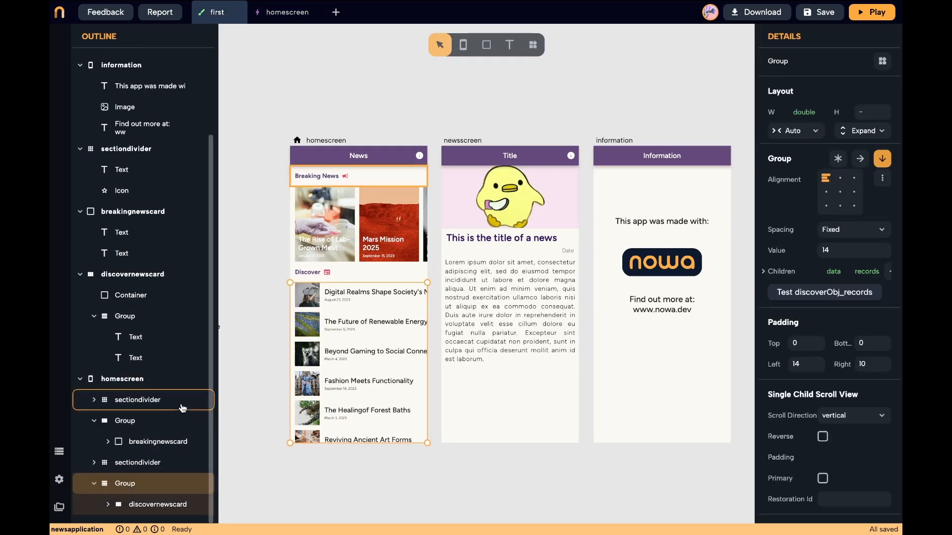
left_click(828, 354)
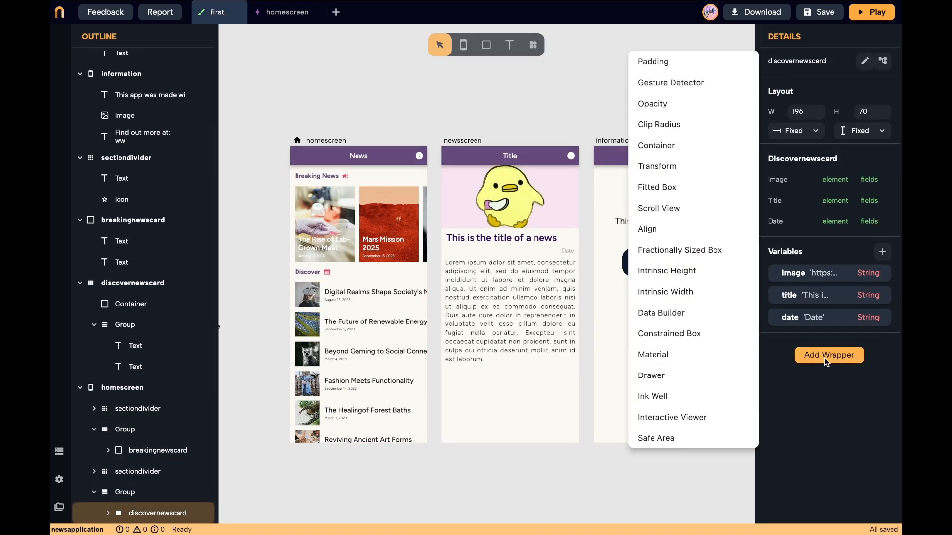
left_click(675, 81)
left_click(833, 314)
left_click(631, 162)
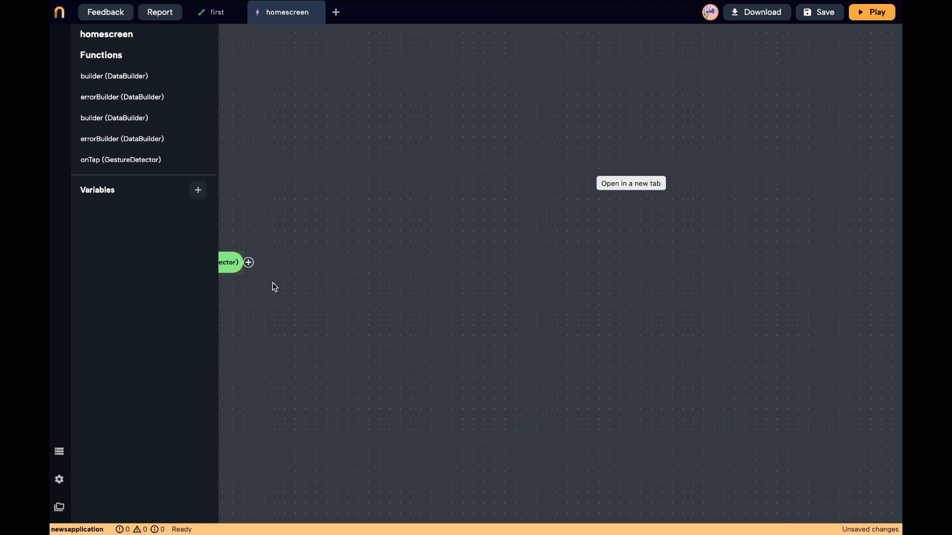
Connect a Navigate node to the discovernewscard's onTap event and set its builder to newsscreen
left_click(360, 155)
type("nav")
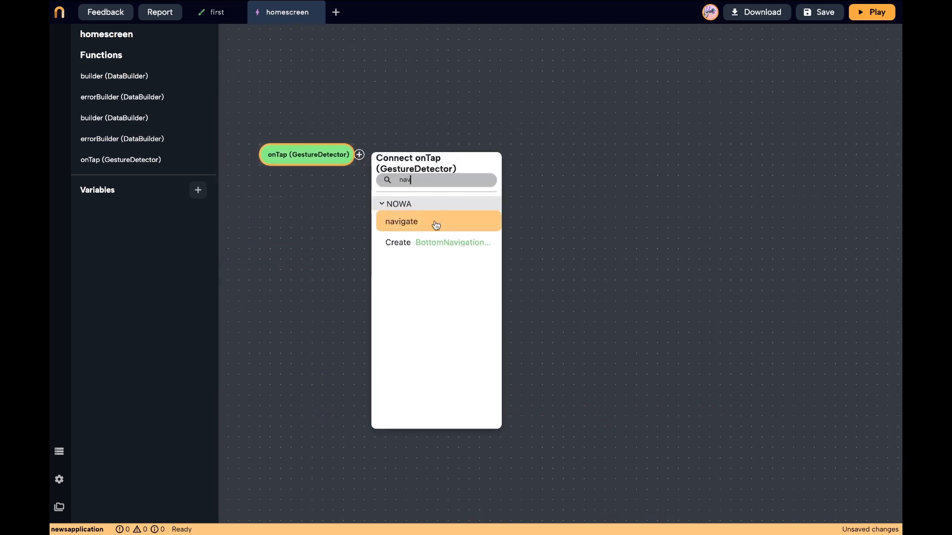
left_click(436, 223)
left_click(516, 195)
left_click(515, 195)
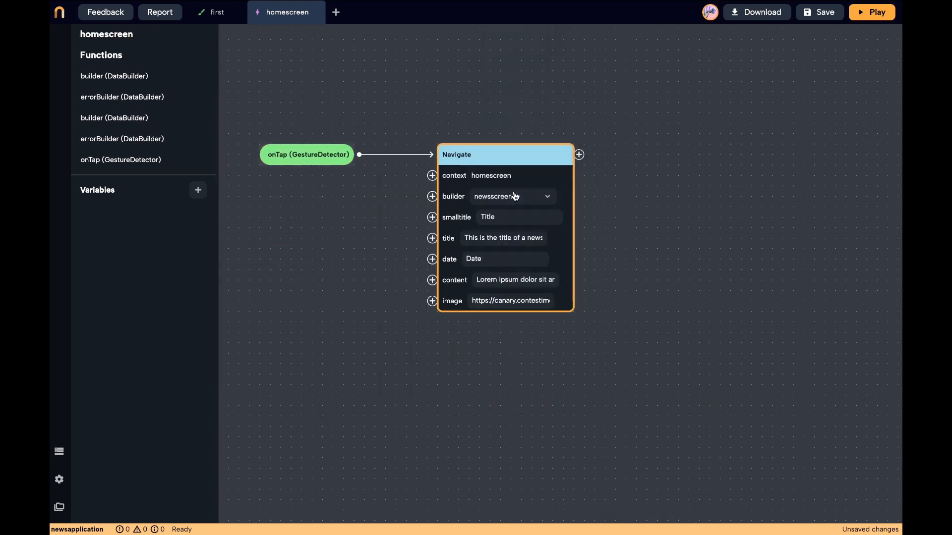
Feed the discovernewscard Navigate node's smalltitle from the local element through Get fields and Get title
left_click(432, 218)
left_click(477, 317)
left_click_drag(478, 350, 464, 233)
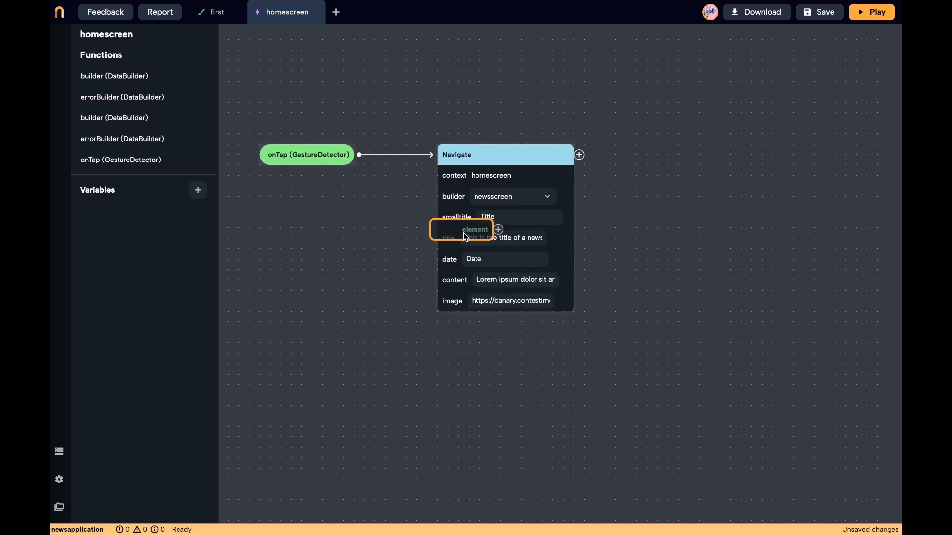
left_click_drag(311, 159, 416, 139)
left_click(318, 239)
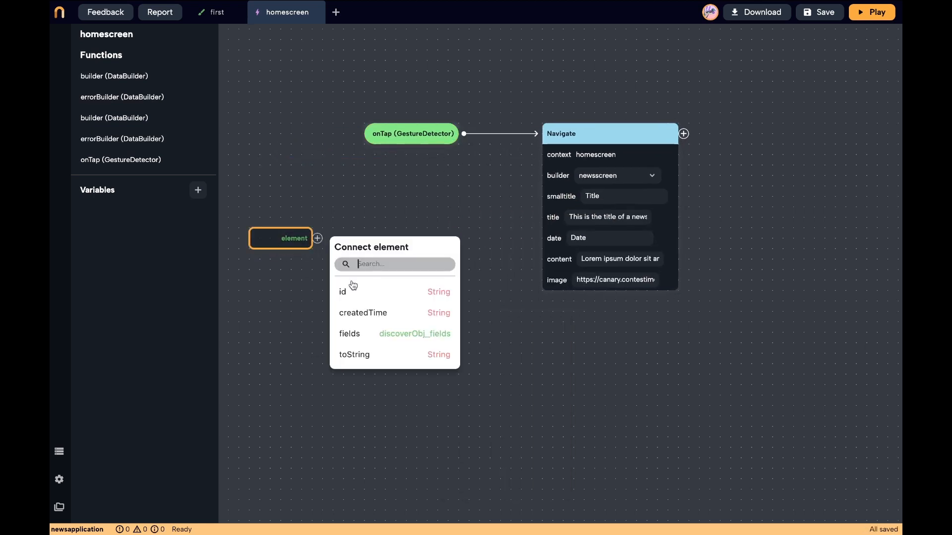
left_click(375, 333)
left_click(393, 298)
left_click(330, 238)
left_click(378, 333)
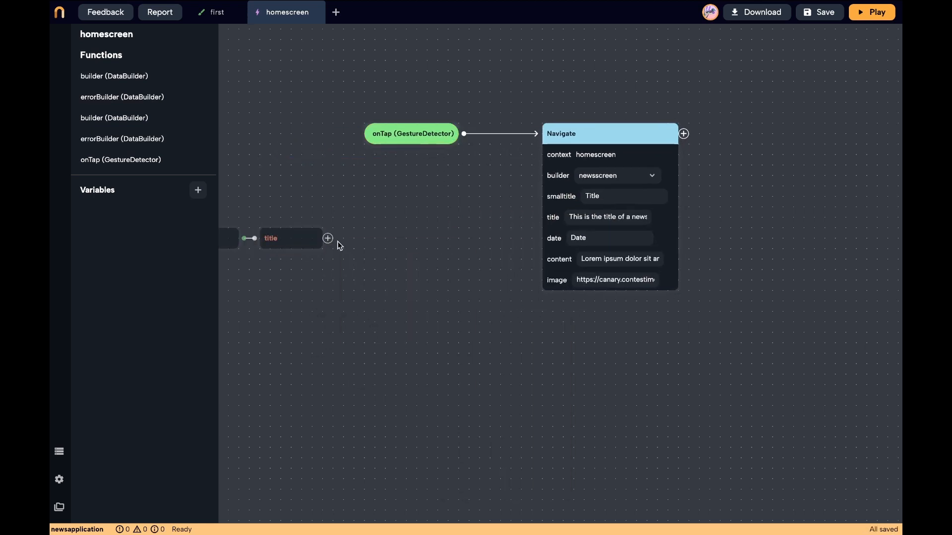
left_click_drag(335, 244, 512, 202)
Feed the discovernewscard Navigate node's title from another local element through Get fields and Get title
left_click(709, 204)
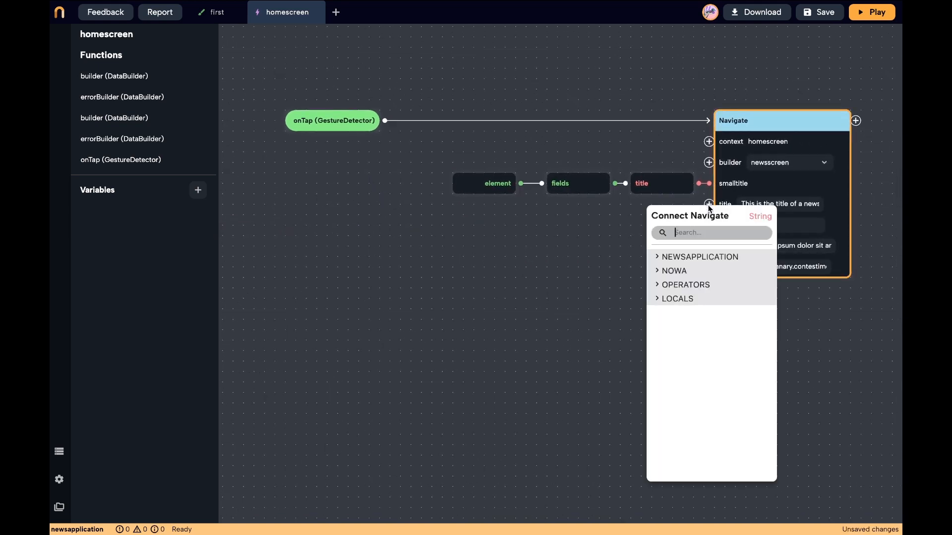
left_click(687, 300)
left_click(686, 335)
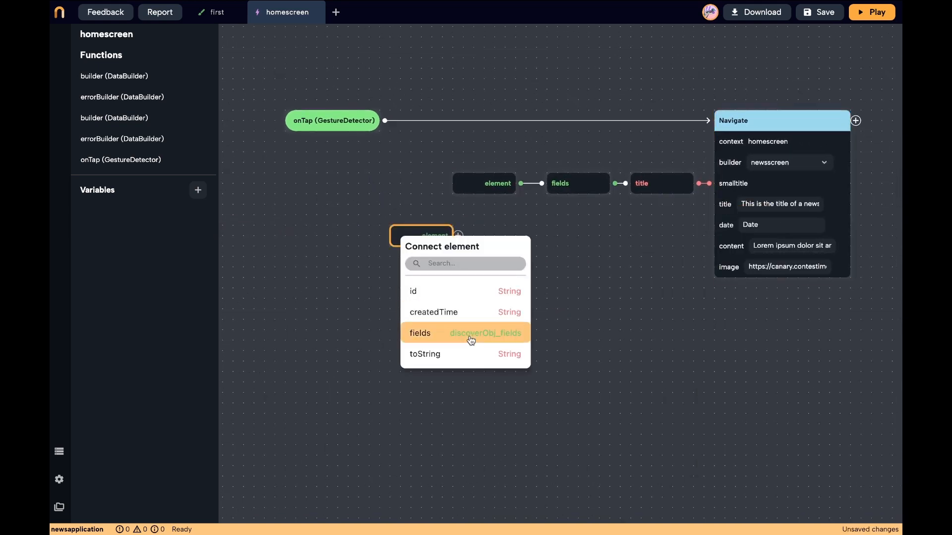
left_click(472, 332)
left_click(484, 296)
left_click(484, 328)
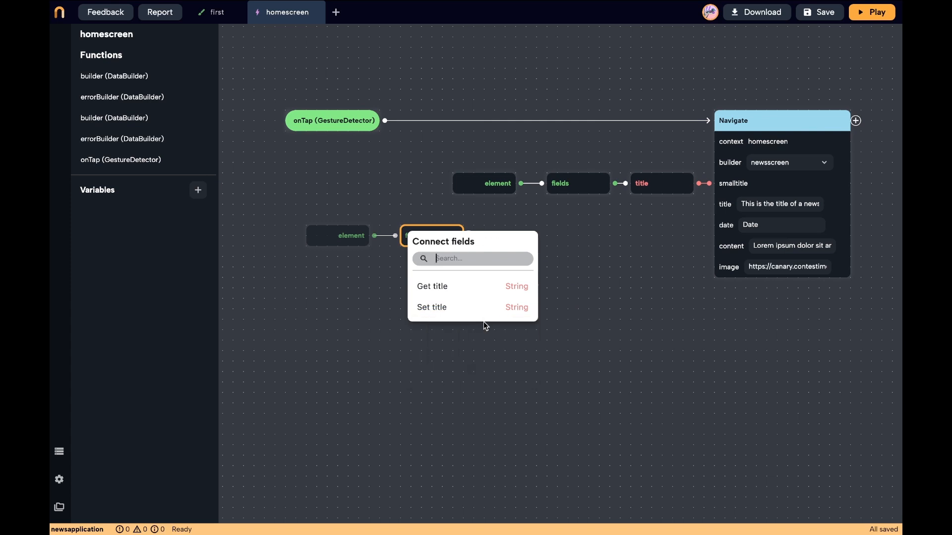
left_click(479, 289)
Feed the discovernewscard Navigate node's date from a new local element through Get fields and Get date
left_click(709, 225)
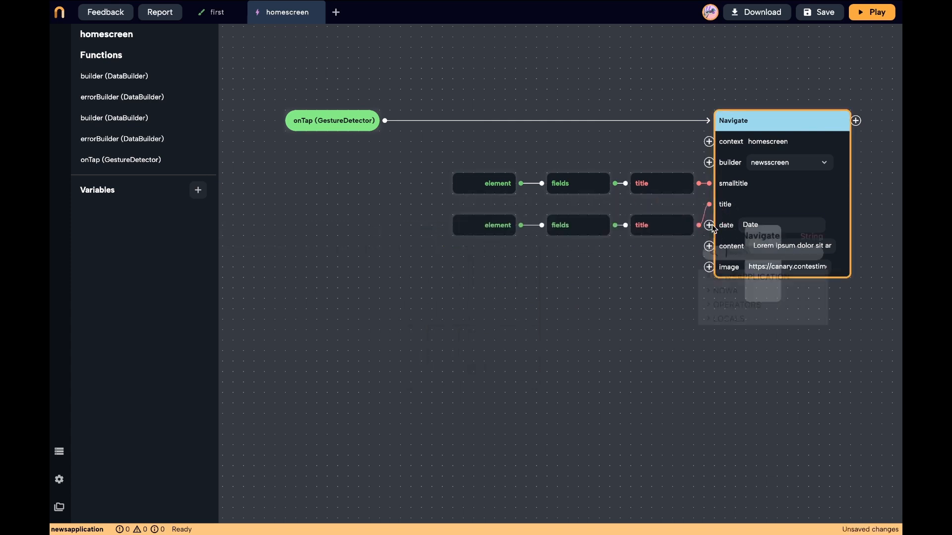
left_click(639, 342)
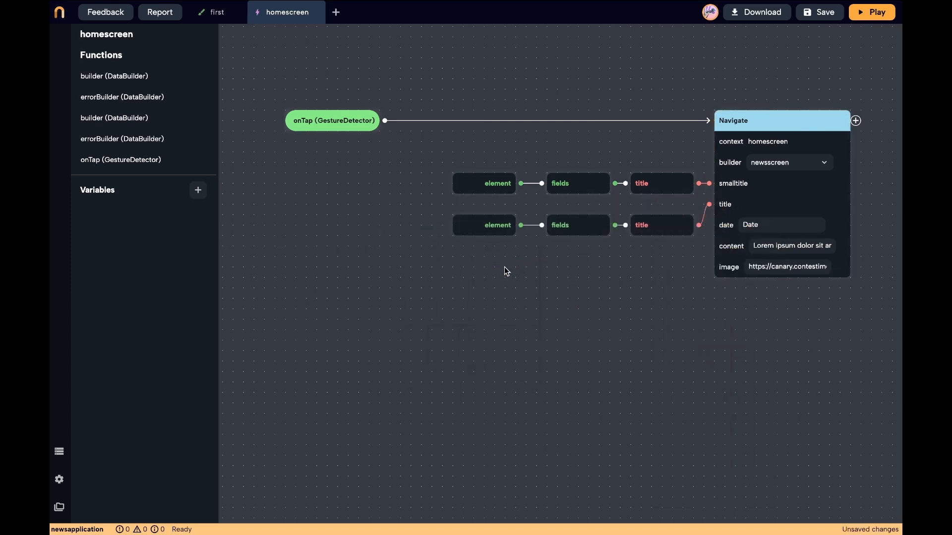
left_click(709, 225)
left_click(662, 355)
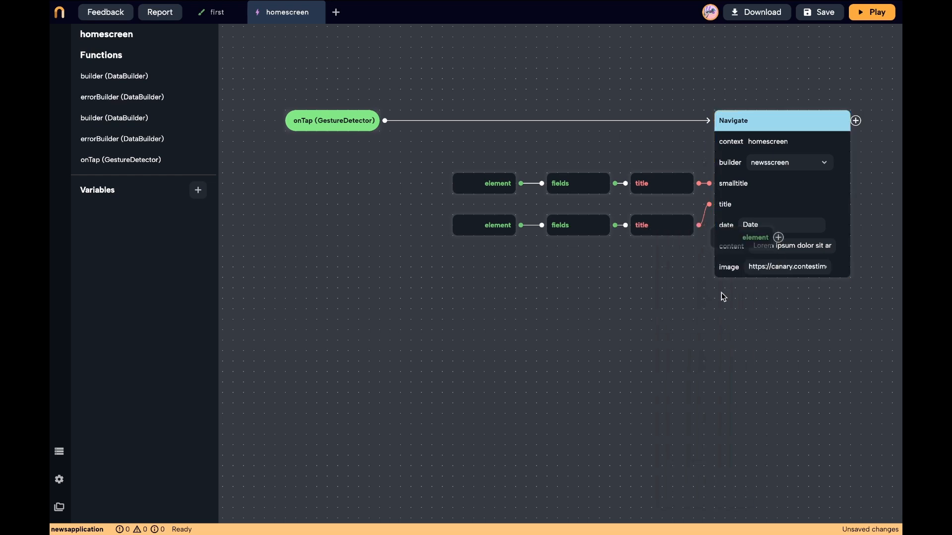
left_click(448, 309)
left_click(457, 403)
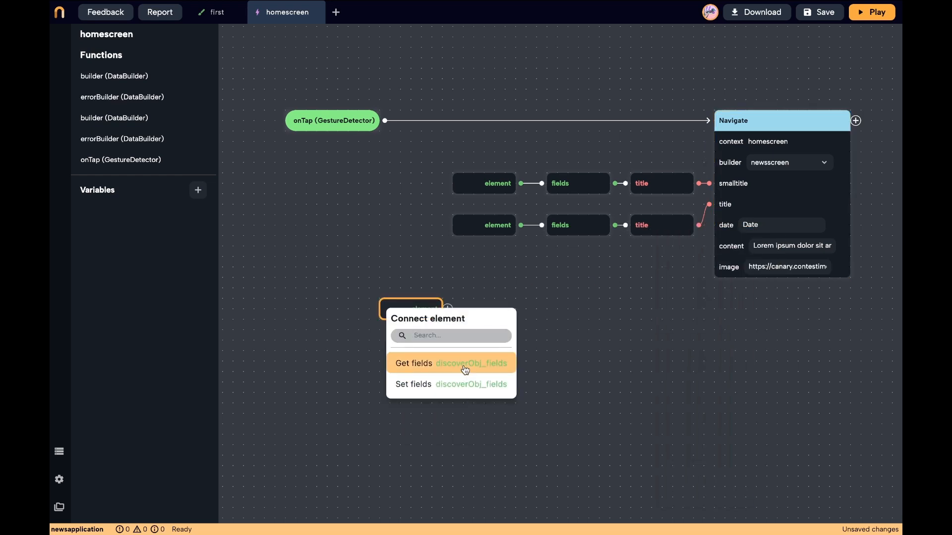
left_click(464, 365)
left_click(459, 309)
left_click(458, 423)
left_click(458, 366)
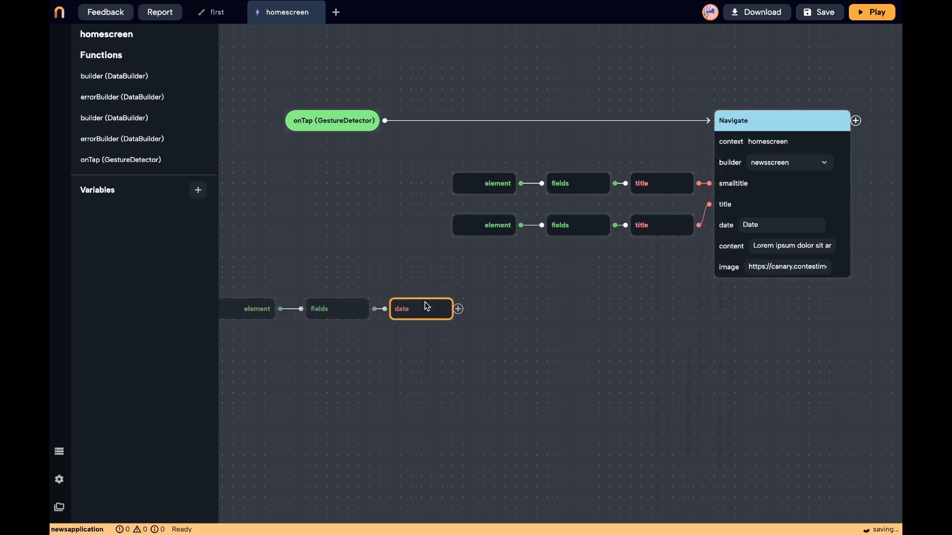
Feed the discovernewscard Navigate node's content from a new local element through Get fields and Get content
left_click(709, 246)
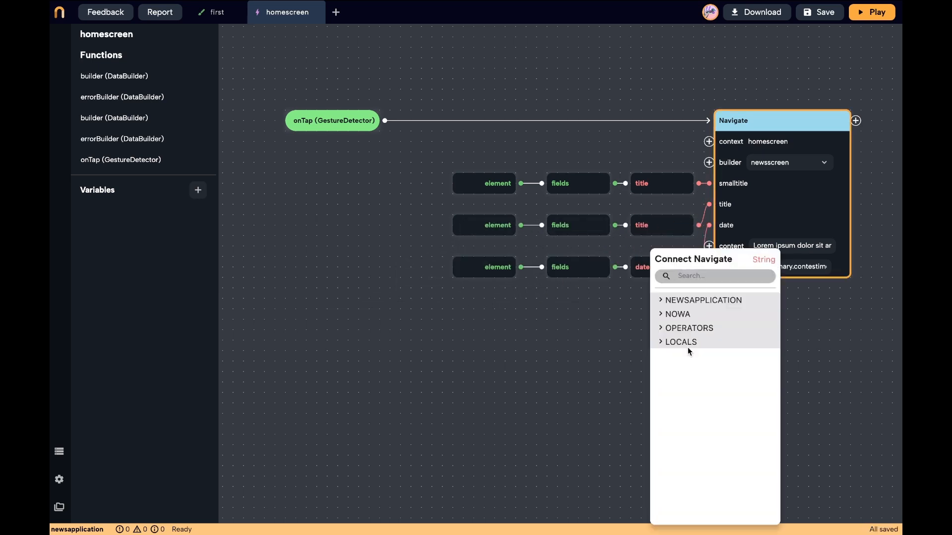
left_click(685, 383)
left_click(542, 340)
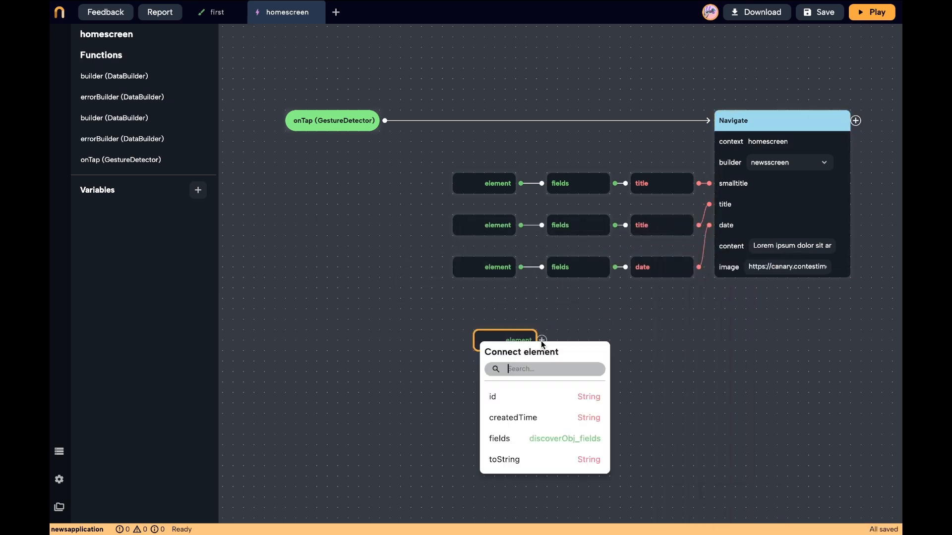
left_click(542, 438)
left_click(542, 396)
left_click(552, 340)
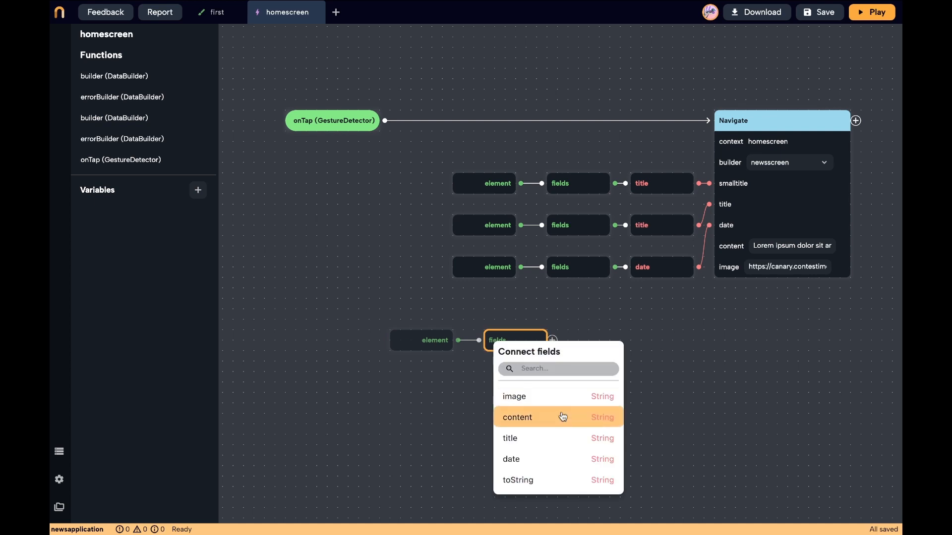
left_click(555, 417)
left_click(542, 396)
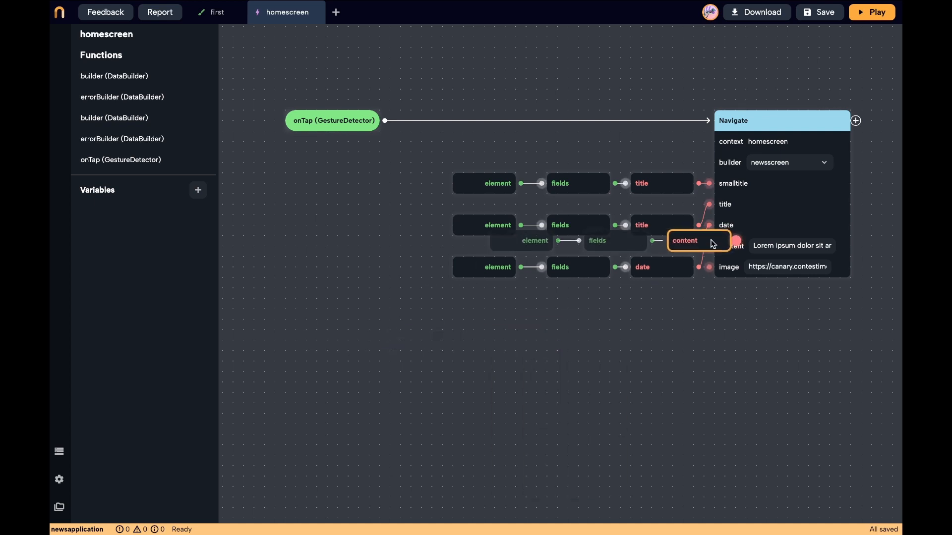
Feed the discovernewscard Navigate node's image from a new local element through Get fields and Get image
left_click(709, 267)
left_click(683, 350)
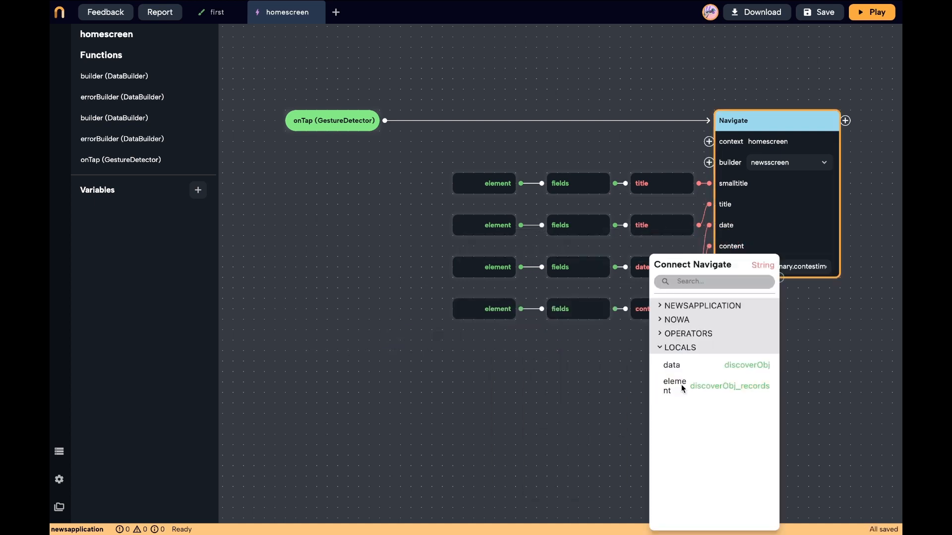
left_click(684, 388)
left_click(520, 362)
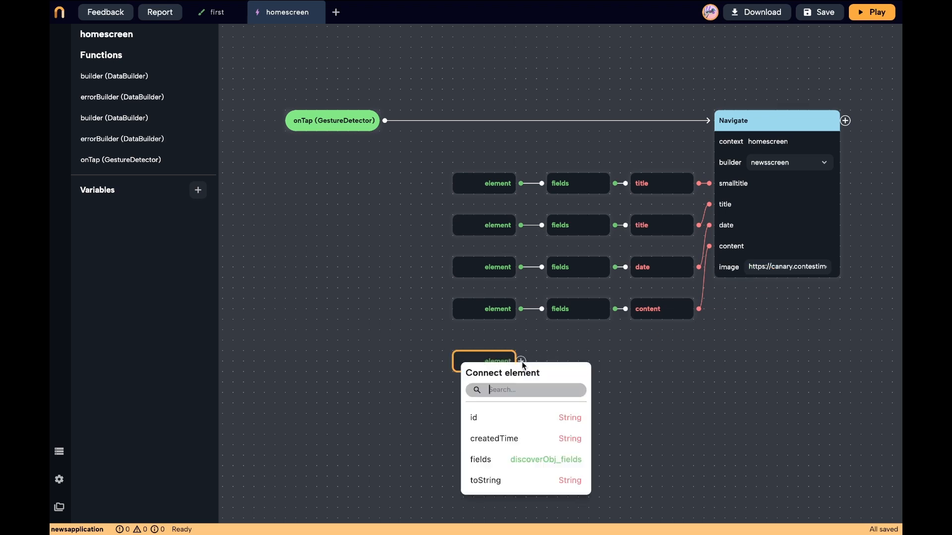
left_click(525, 457)
left_click(573, 416)
left_click(531, 361)
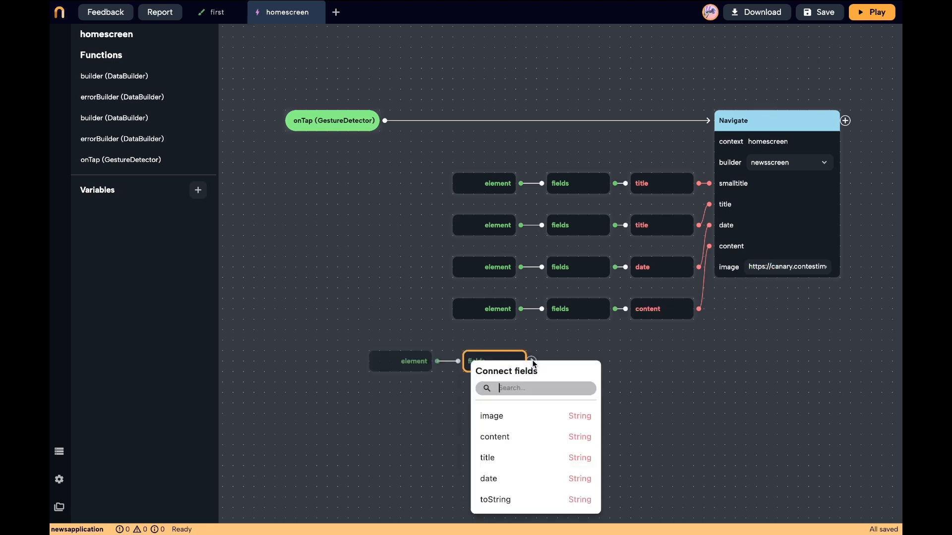
left_click(534, 421)
left_click(557, 416)
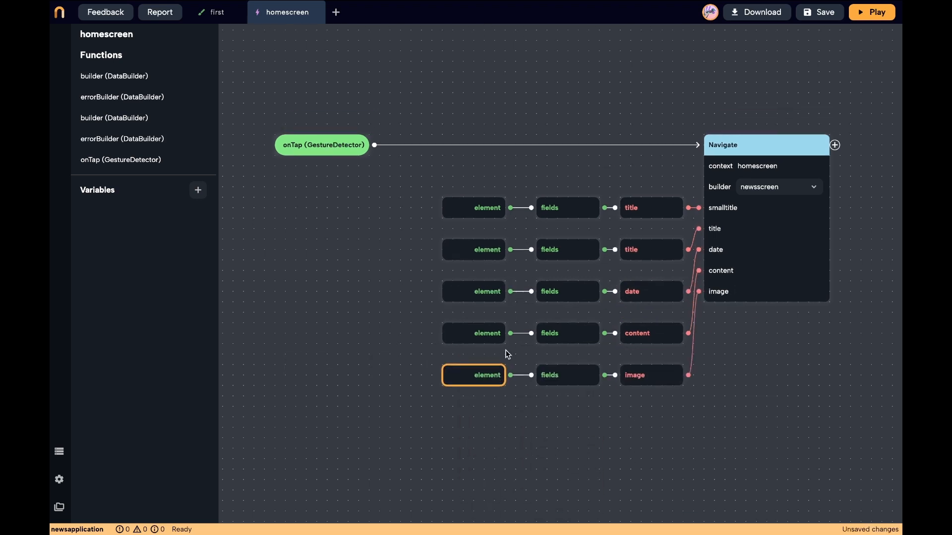
Return to the first board and wrap the newsscreen's content text in a Scroll View
left_click(218, 12)
left_click(537, 301)
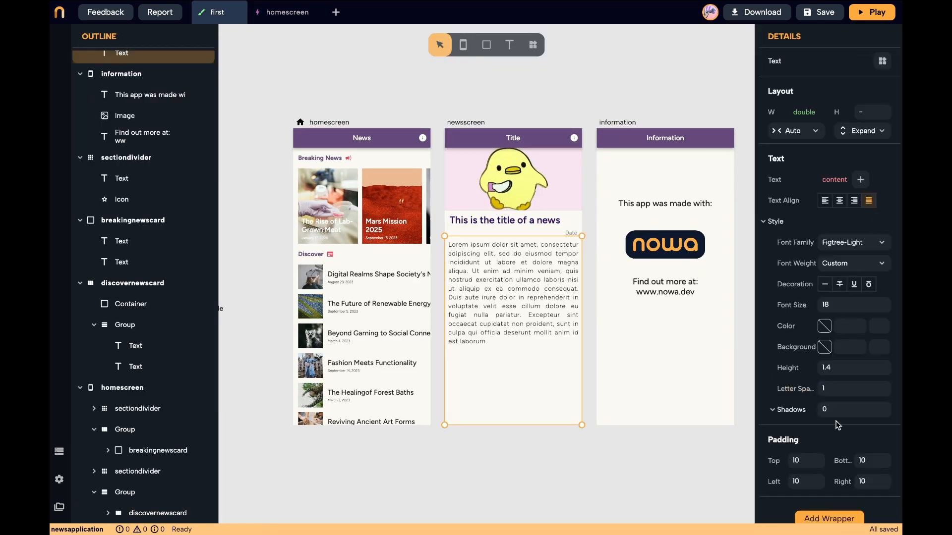
scroll(837, 425, "down", 1)
left_click(823, 496)
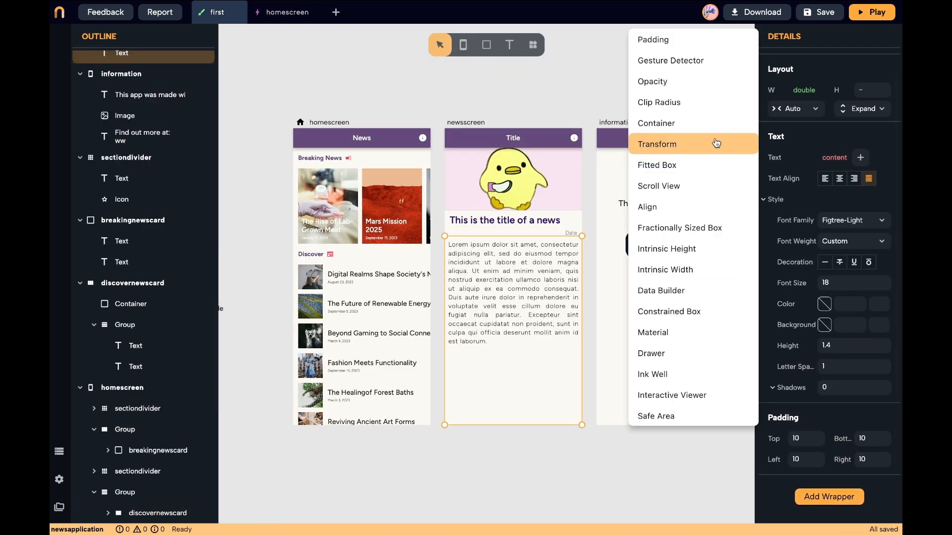
left_click(659, 186)
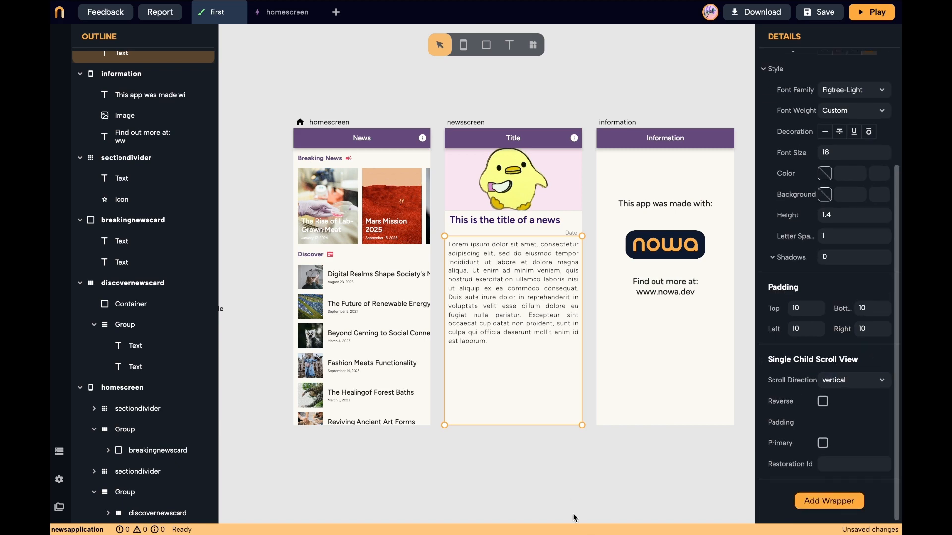
left_click(572, 494)
Run the app preview, test the Discovering Ocean Secrets breaking card and its article's scrolling, and return to the News screen
left_click(872, 12)
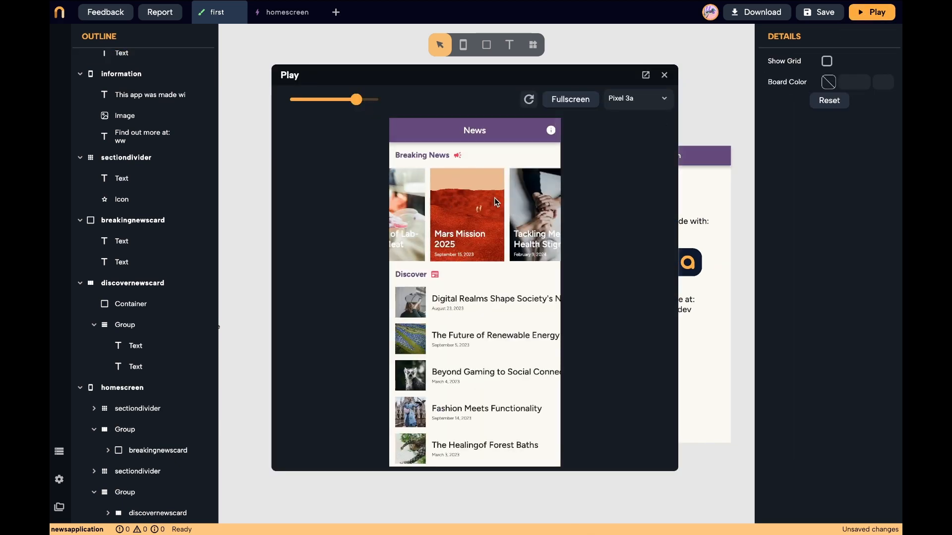
left_click(495, 207)
scroll(476, 357, "down", 2)
scroll(476, 357, "up", 2)
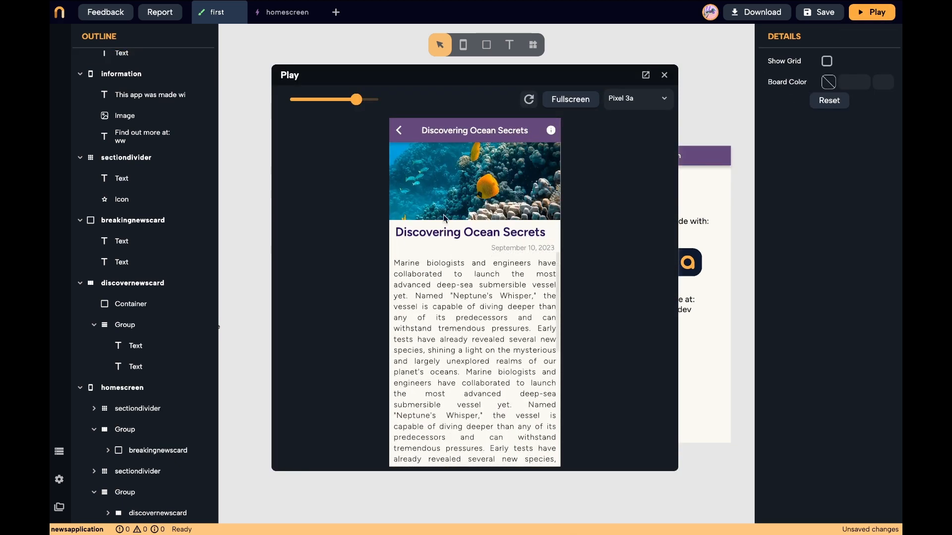
left_click(398, 131)
Open the Reviving Ancient Art Forms article from the Discover list and scroll through its content
scroll(483, 376, "down", 2)
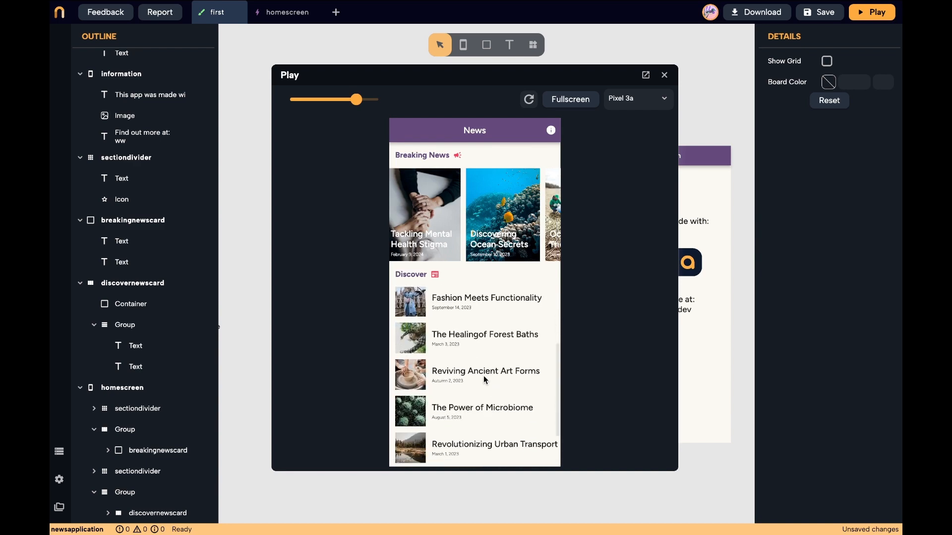
left_click(432, 379)
scroll(455, 377, "down", 3)
scroll(455, 376, "up", 3)
scroll(455, 377, "down", 4)
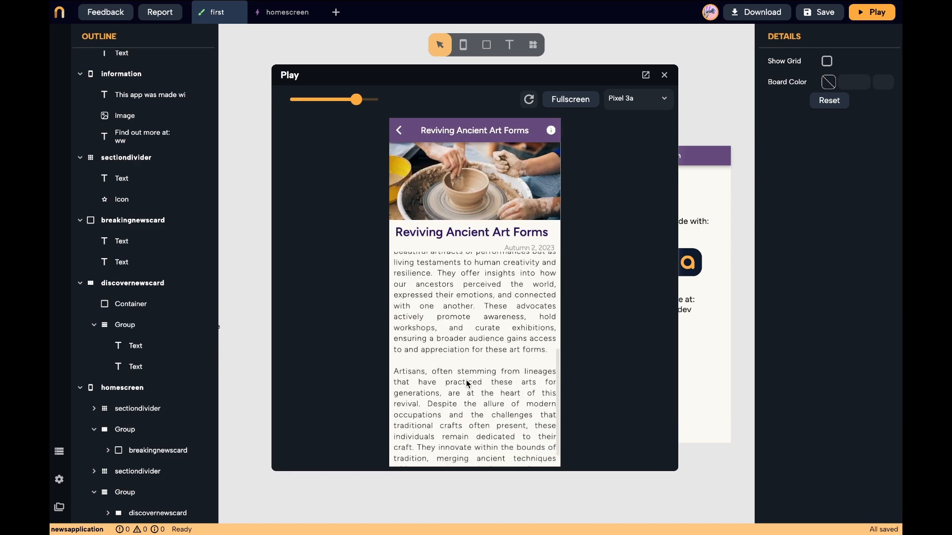
Test the information screen from the open article and go back to the News screen
left_click(550, 131)
left_click(398, 130)
left_click(399, 130)
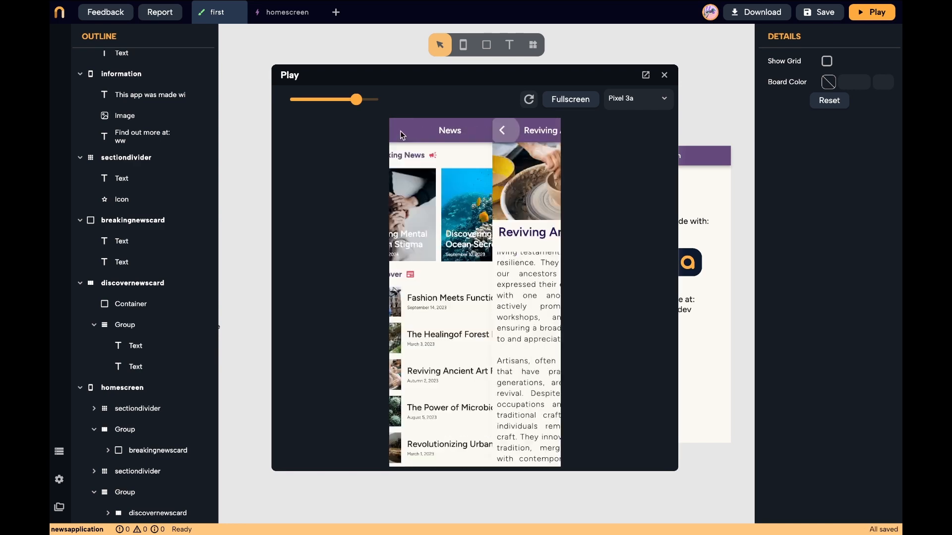